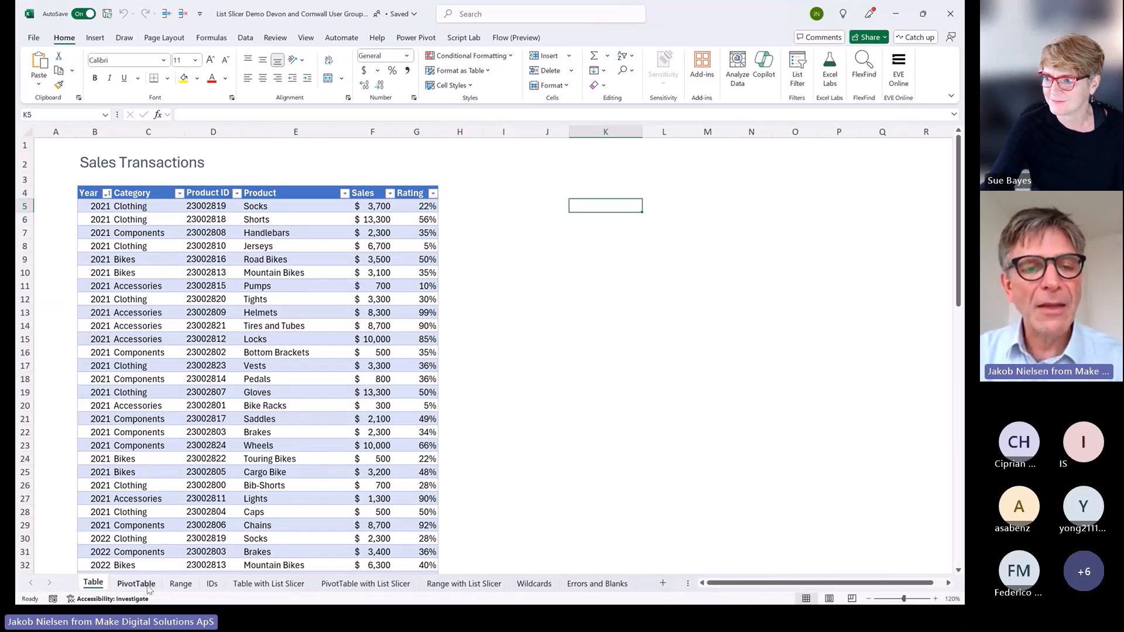
Review the sales data on the PivotTable, Range and Table sheets
{"action": "left_click", "coordinate": [148, 590]}
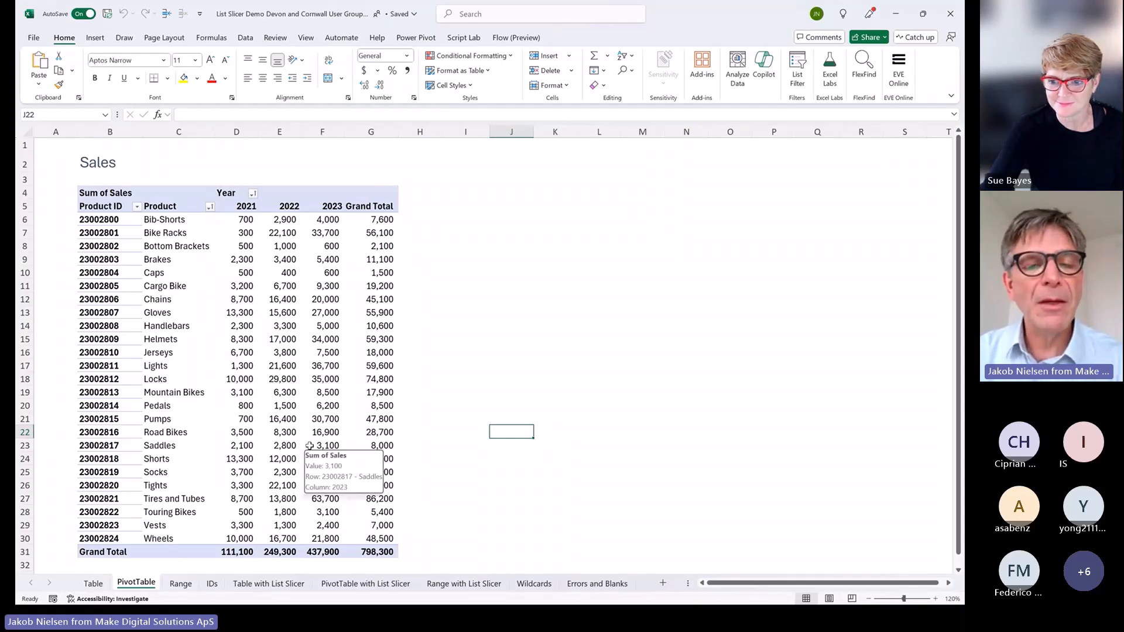
{"action": "left_click", "coordinate": [180, 583]}
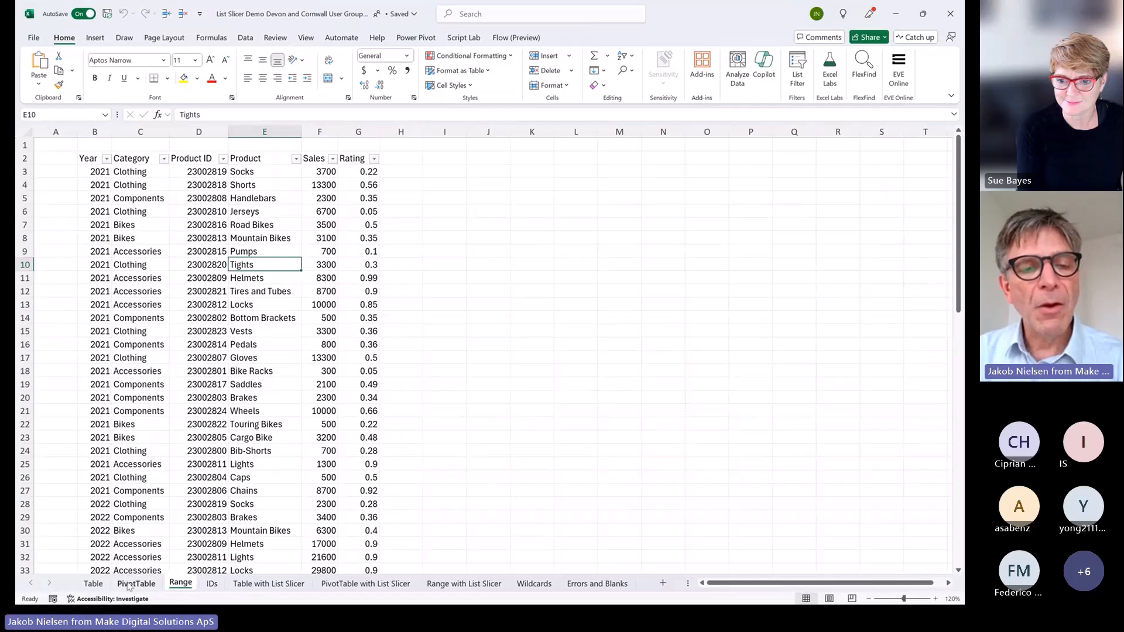
{"action": "left_click", "coordinate": [98, 585]}
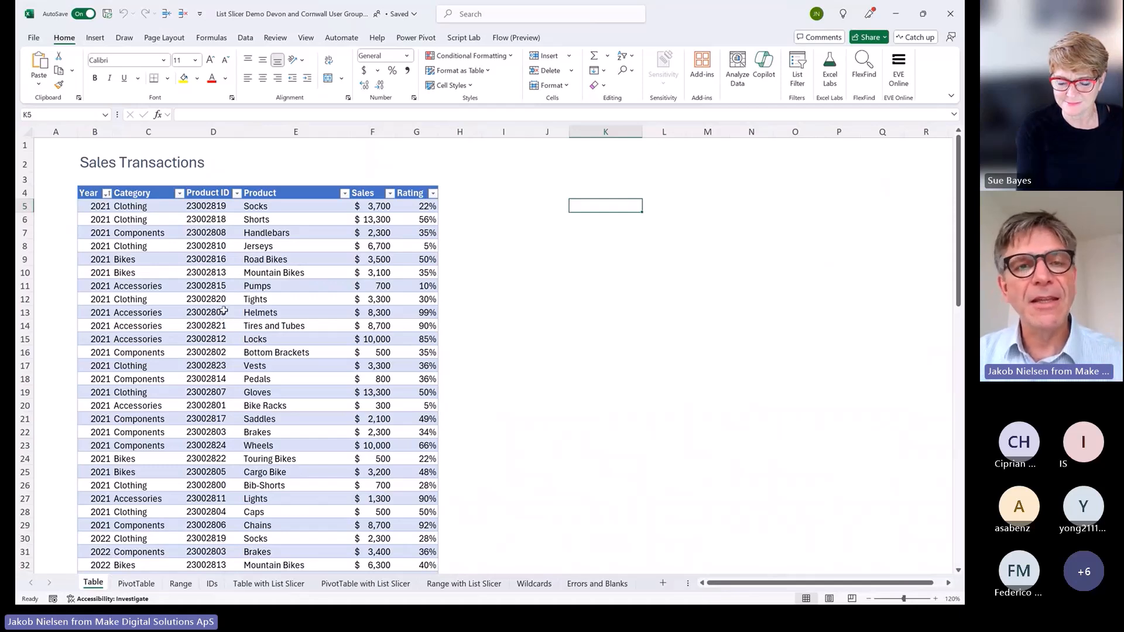
Copy the four product IDs in cells B5:B8 of the IDs sheet
{"action": "left_click", "coordinate": [212, 584]}
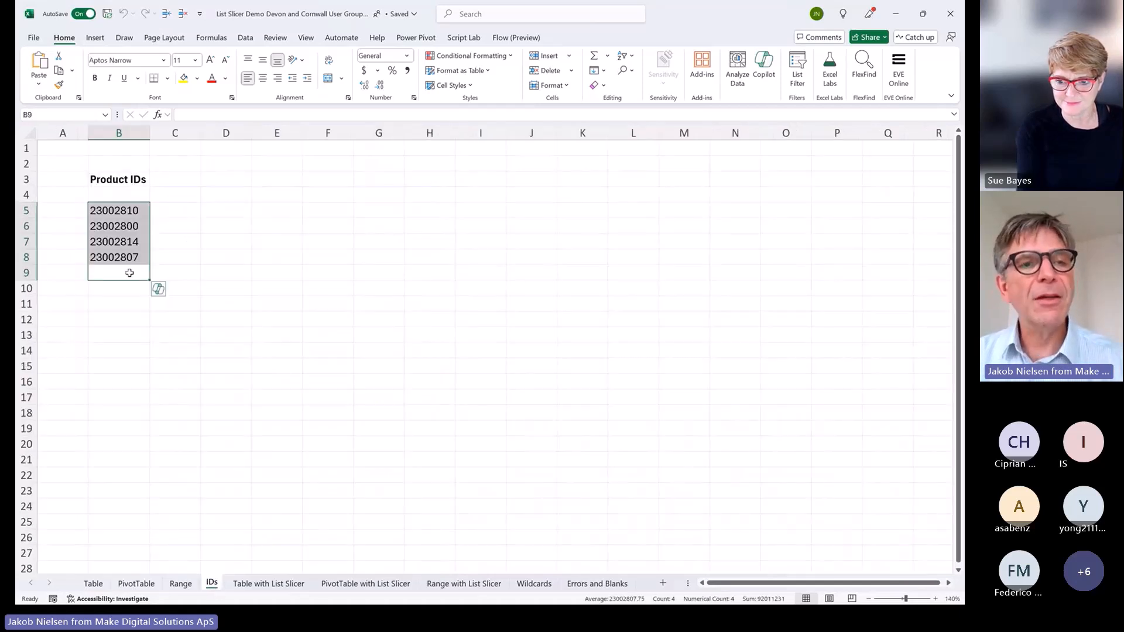
{"action": "left_click", "coordinate": [131, 270]}
{"action": "left_click_drag", "start_coordinate": [135, 214], "coordinate": [137, 258]}
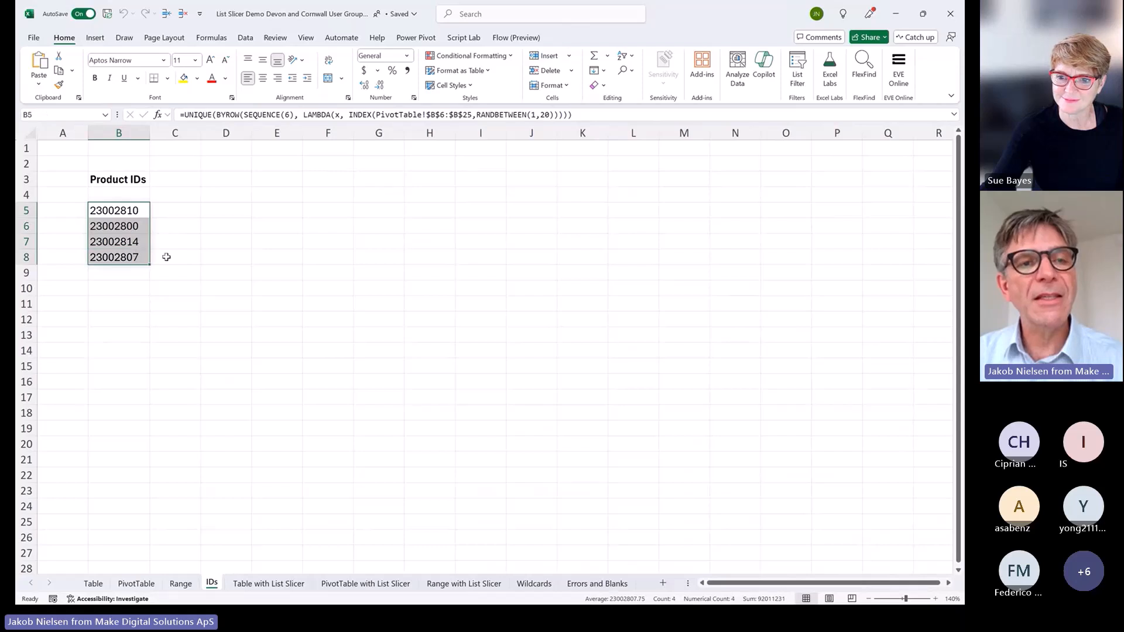
{"action": "key", "text": "ctrl+q"}
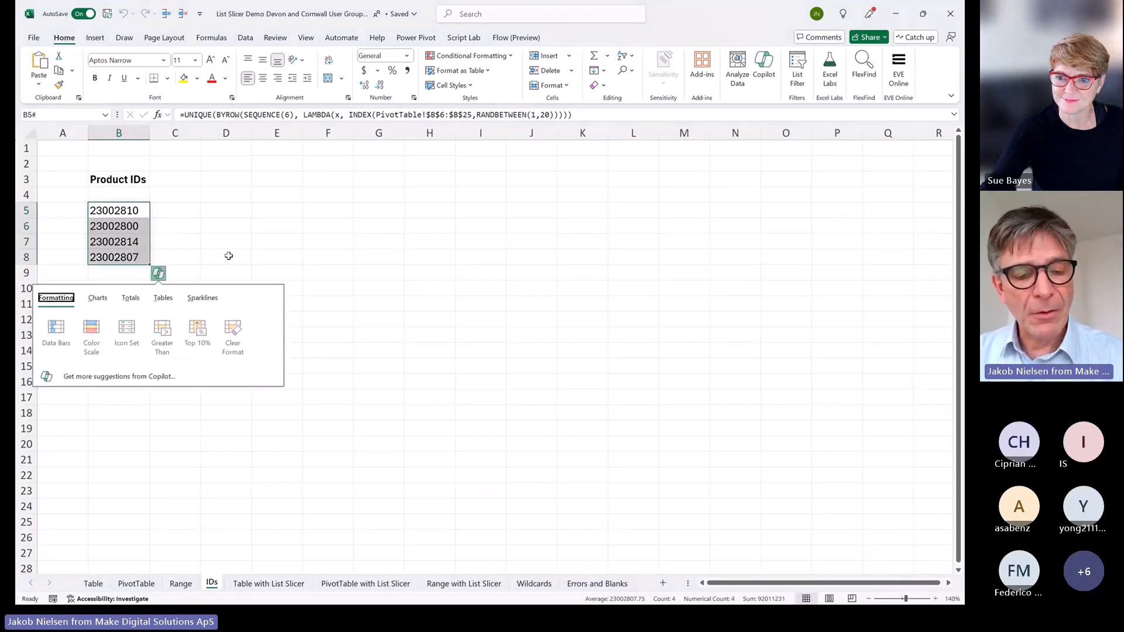
{"action": "left_click", "coordinate": [403, 233]}
{"action": "left_click_drag", "start_coordinate": [127, 211], "coordinate": [122, 258]}
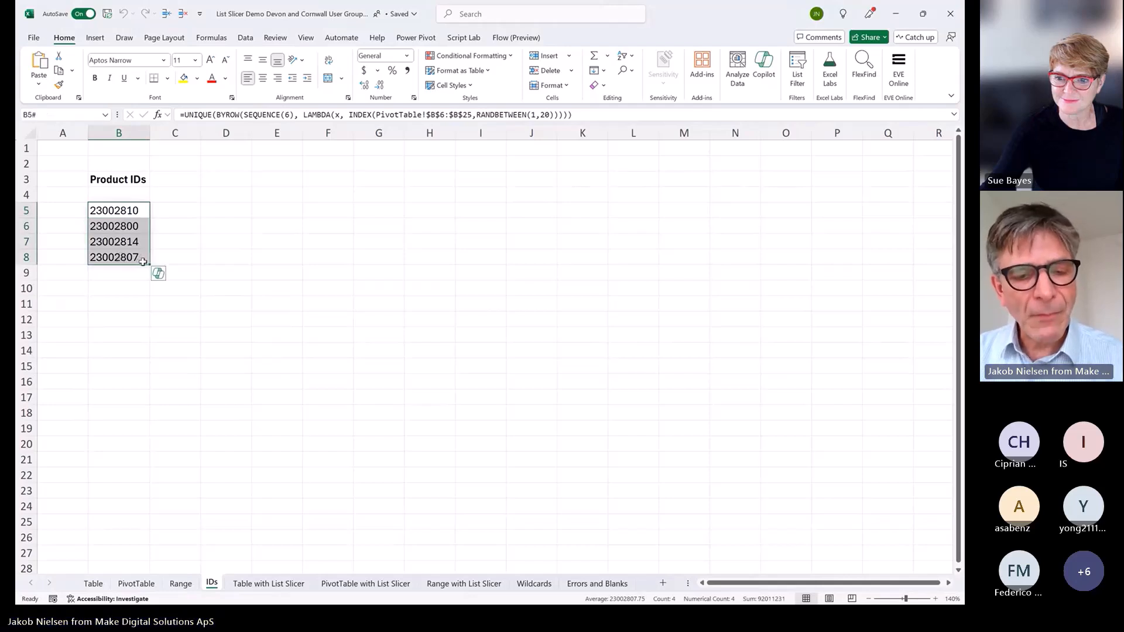
{"action": "key", "text": "ctrl+c"}
{"action": "left_click", "coordinate": [267, 271]}
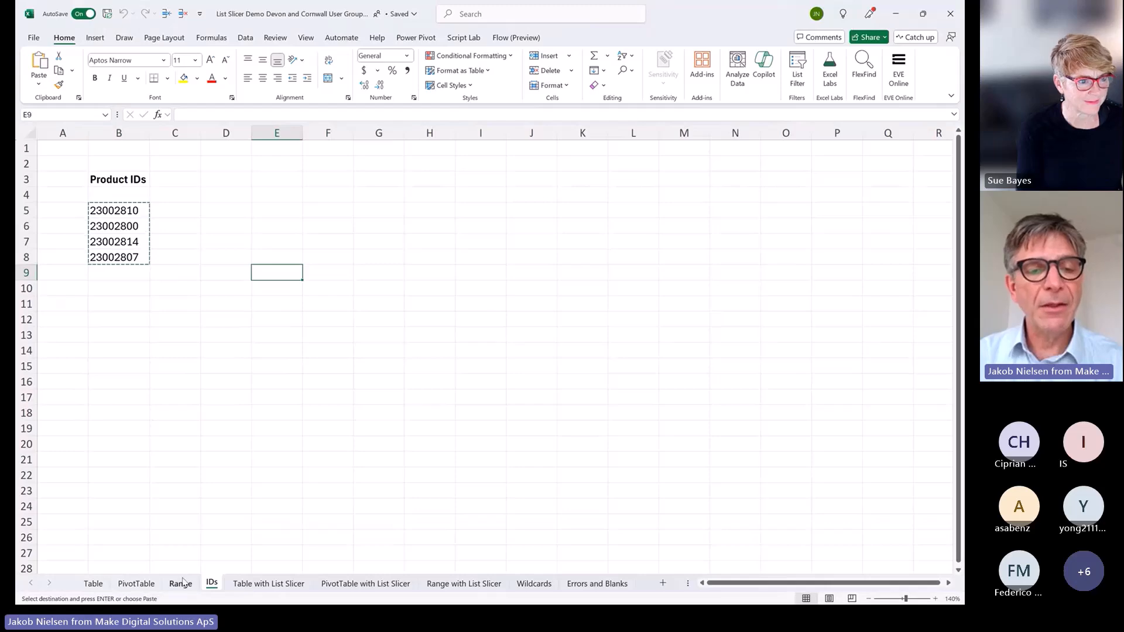
{"action": "left_click", "coordinate": [93, 583]}
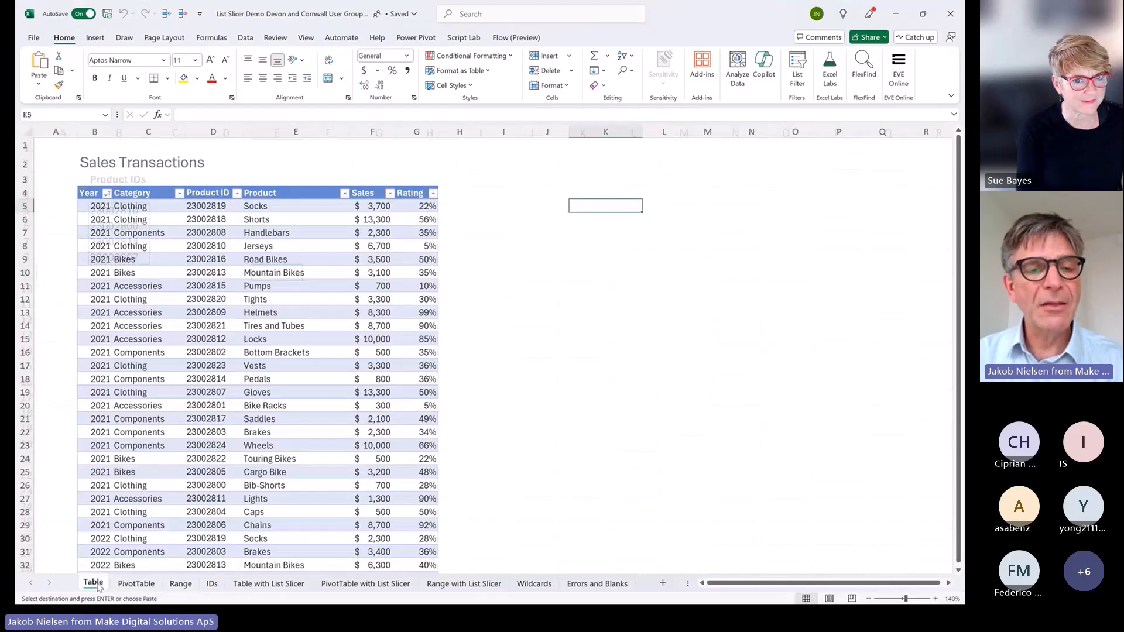
{"action": "left_click", "coordinate": [237, 193]}
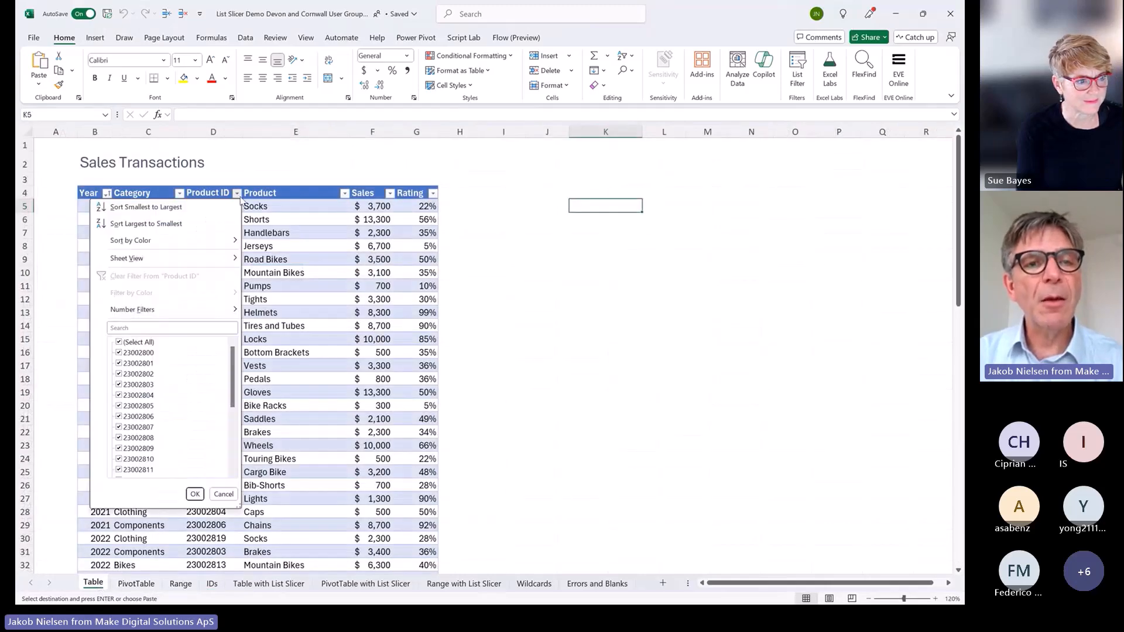
{"action": "left_click", "coordinate": [133, 329]}
{"action": "left_click_drag", "start_coordinate": [232, 388], "coordinate": [233, 363]}
{"action": "left_click", "coordinate": [117, 342]}
{"action": "left_click_drag", "start_coordinate": [236, 387], "coordinate": [235, 411]}
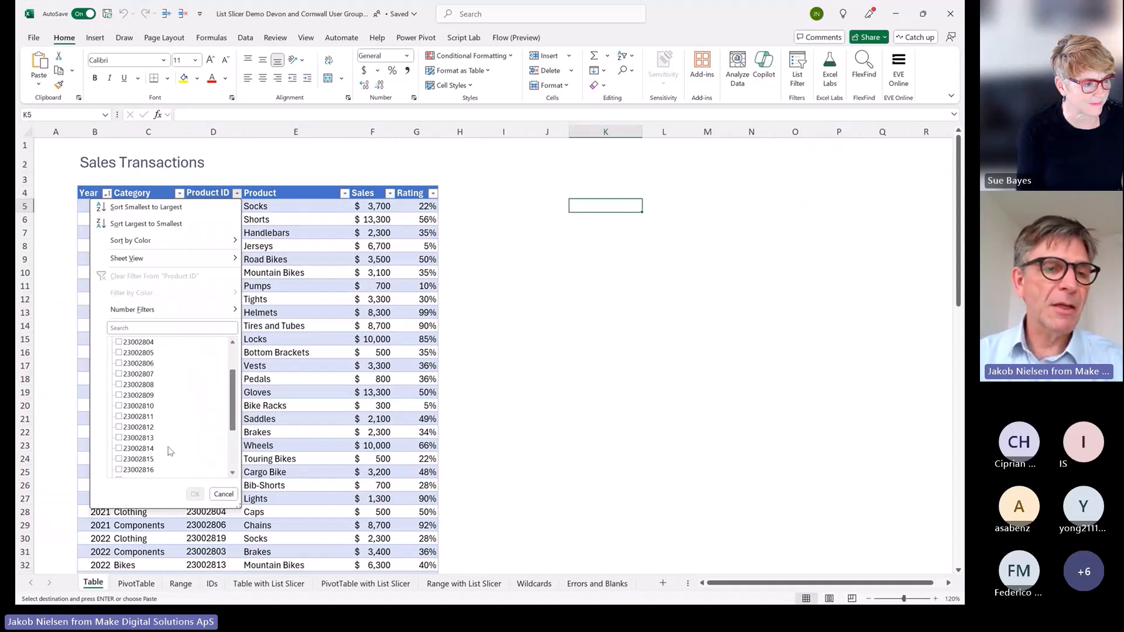
{"action": "left_click", "coordinate": [225, 496]}
Filter the table on the Table with List Slicer sheet by pasting the copied product IDs into its Product ID slicer and applying them
{"action": "left_click", "coordinate": [265, 584]}
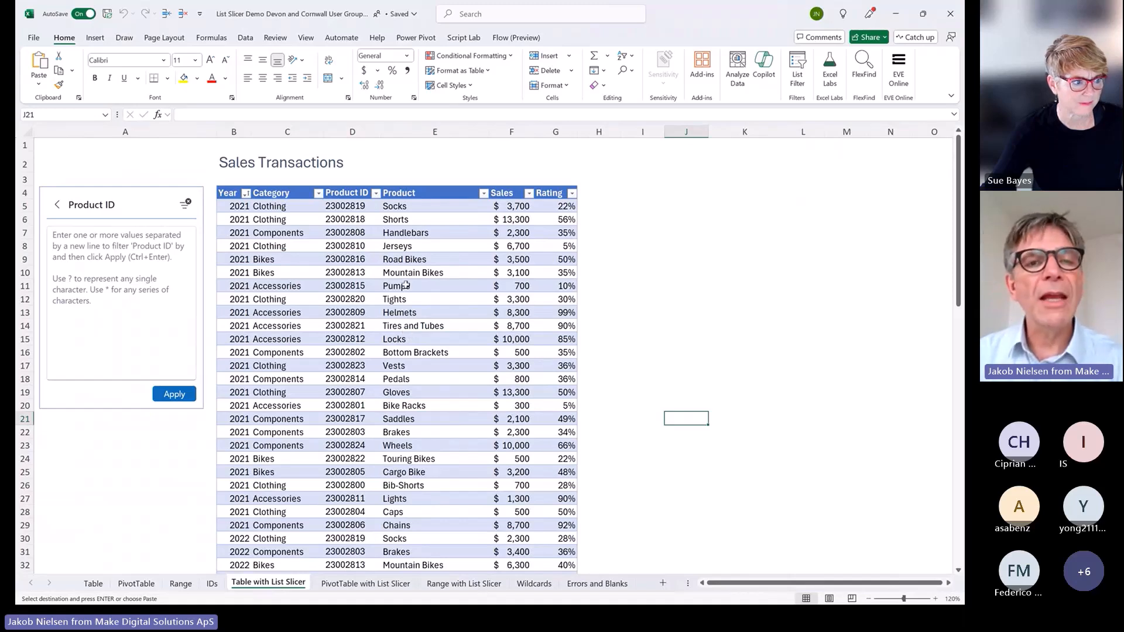
{"action": "left_click", "coordinate": [170, 187]}
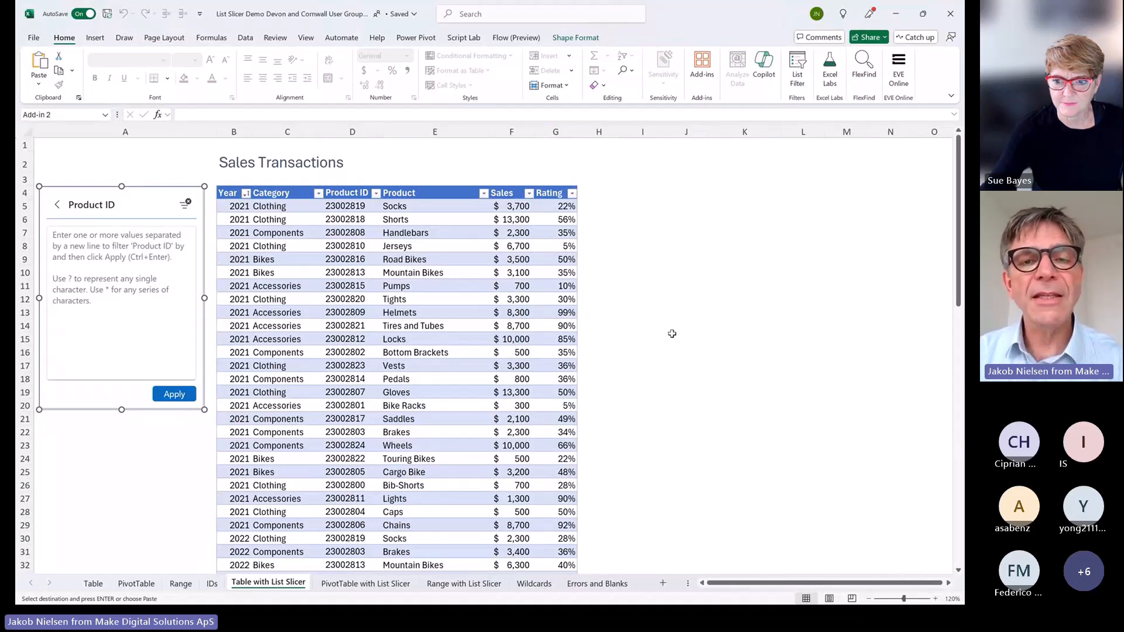
{"action": "left_click", "coordinate": [144, 260]}
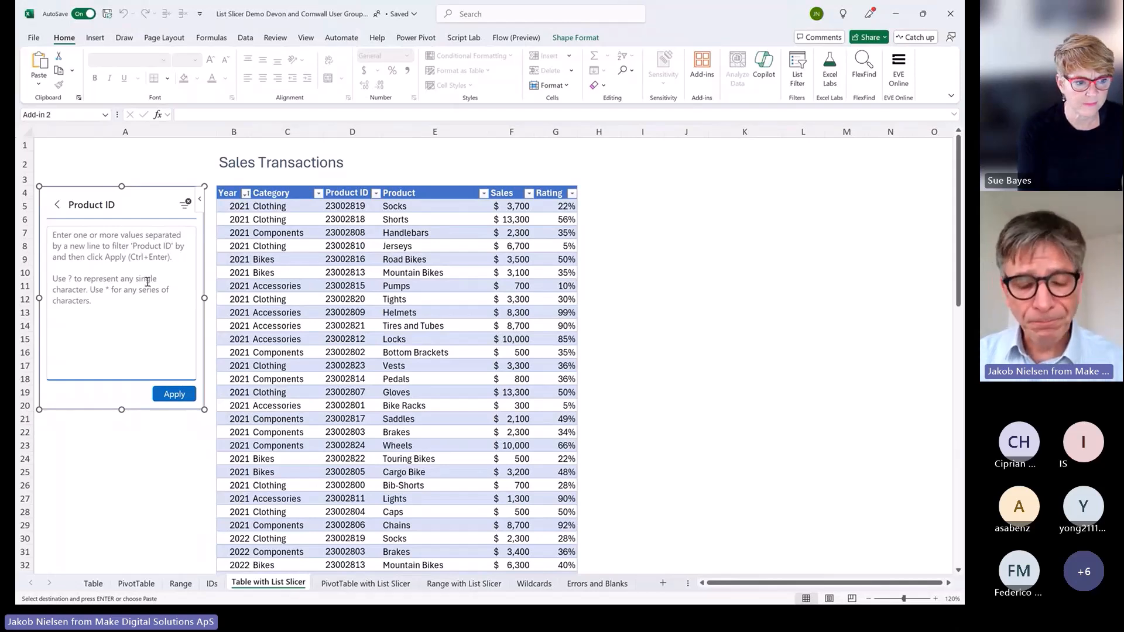
{"action": "key", "text": "ctrl+v"}
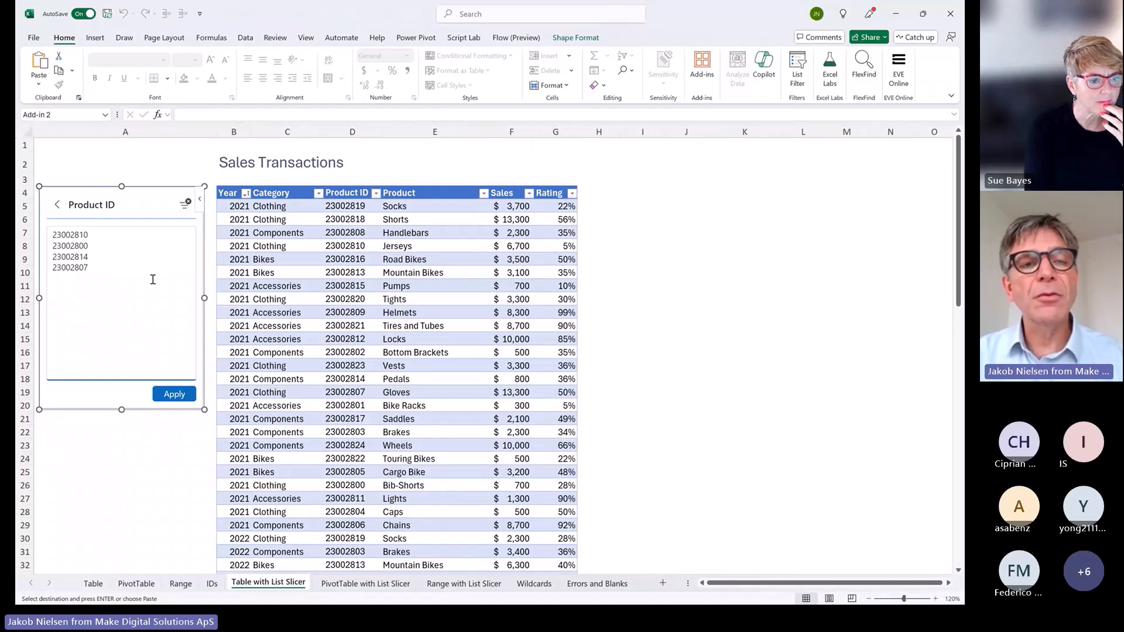
{"action": "left_click", "coordinate": [182, 396]}
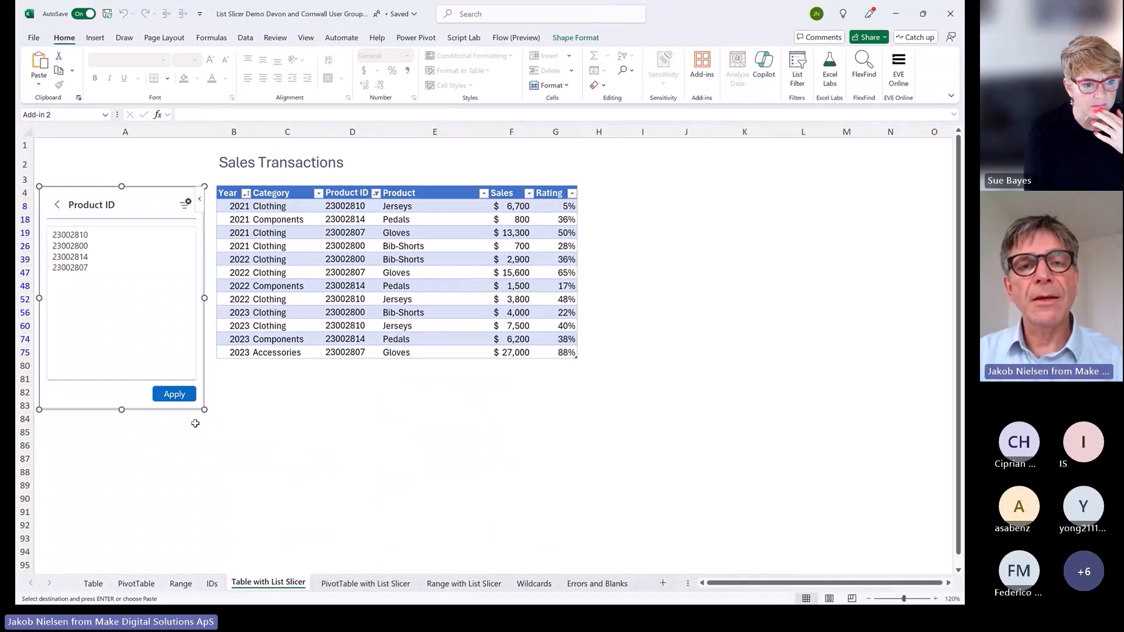
Paste the copied product IDs into the slicer on the PivotTable with List Slicer sheet and apply the filter
{"action": "left_click", "coordinate": [368, 583]}
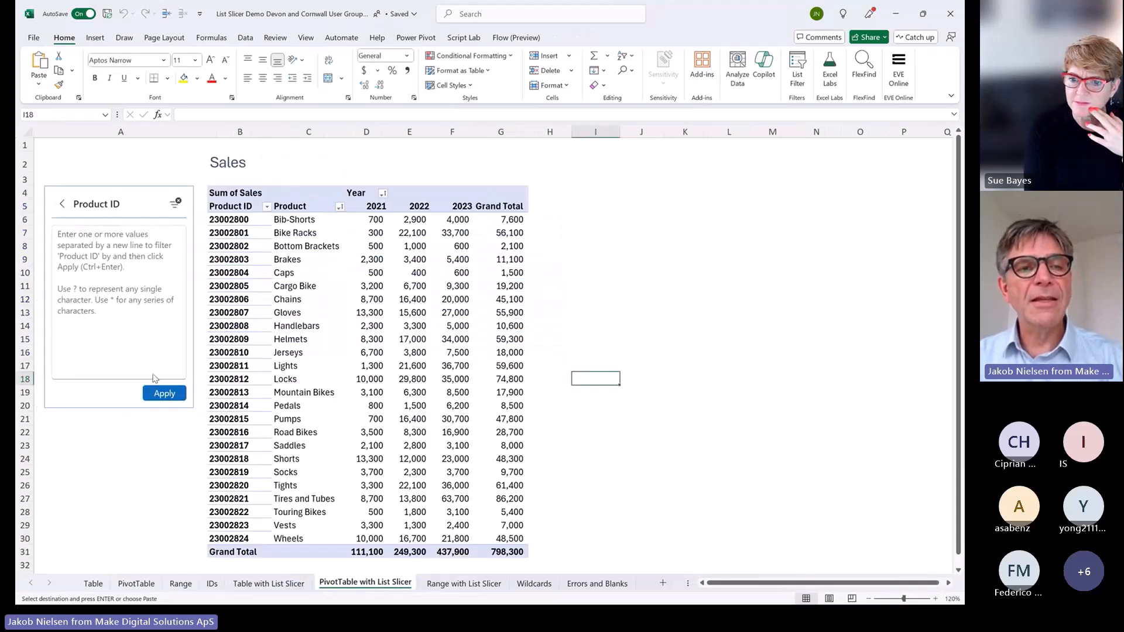
{"action": "left_click", "coordinate": [128, 334]}
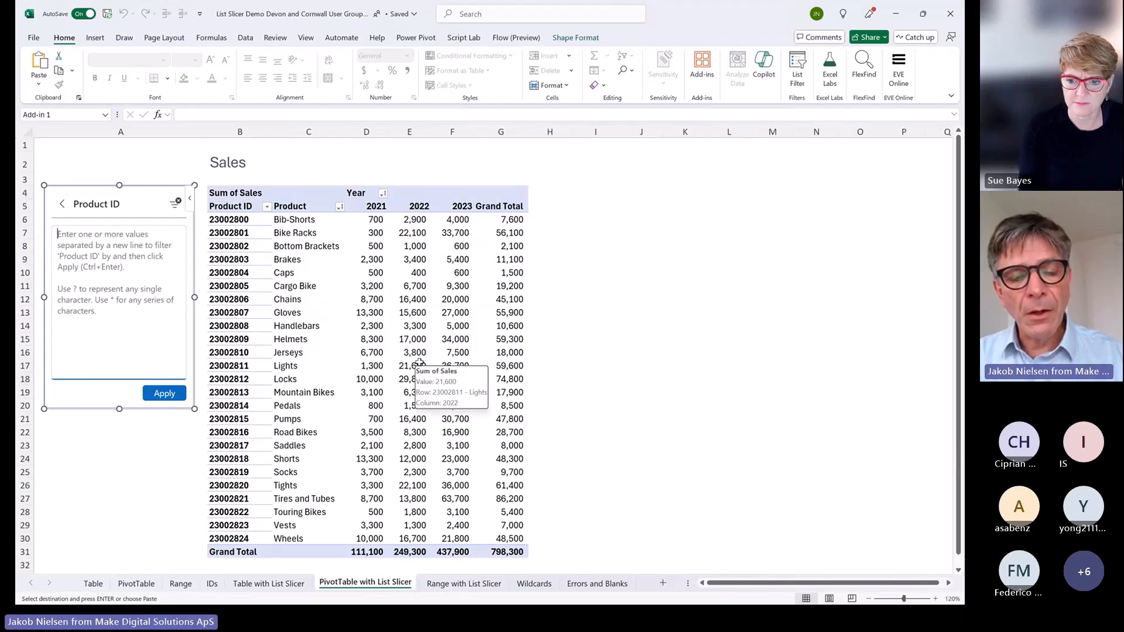
{"action": "key", "text": "ctrl+v"}
{"action": "left_click", "coordinate": [164, 393]}
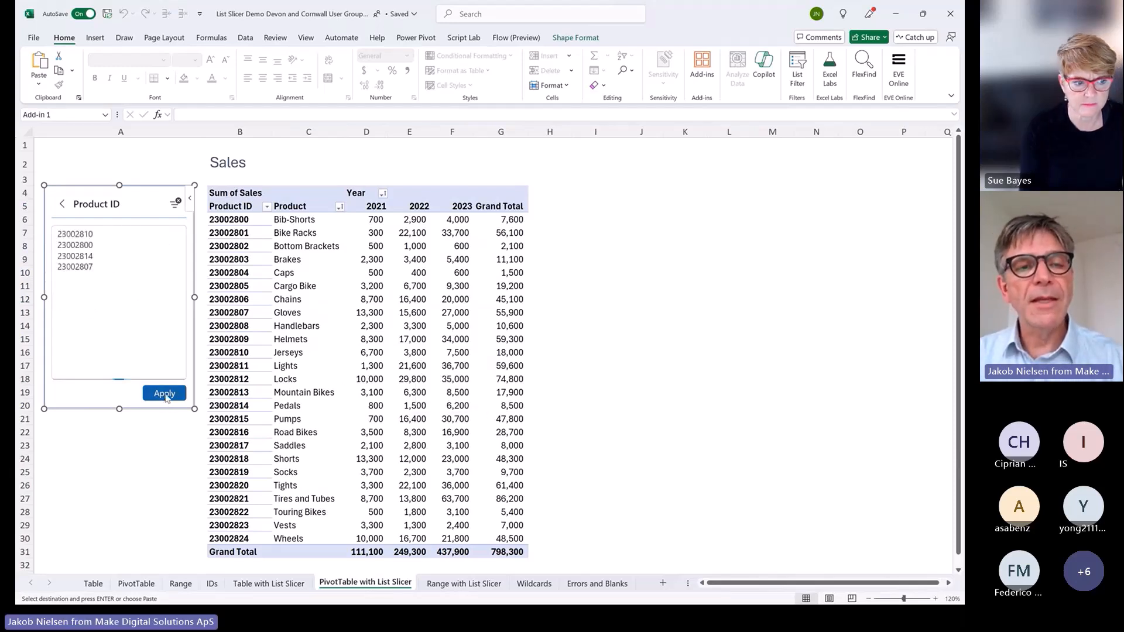
Filter the data on the Range with List Slicer sheet to the copied product IDs using its Product ID slicer
{"action": "left_click", "coordinate": [453, 585]}
{"action": "left_click", "coordinate": [176, 276]}
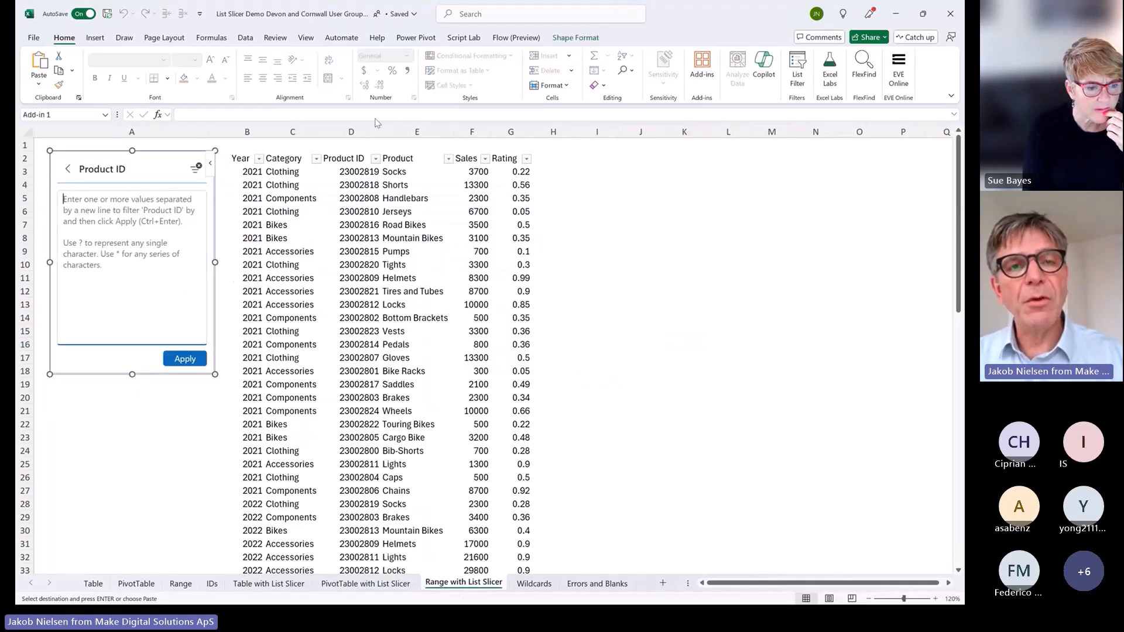
{"action": "key", "text": "ctrl+v"}
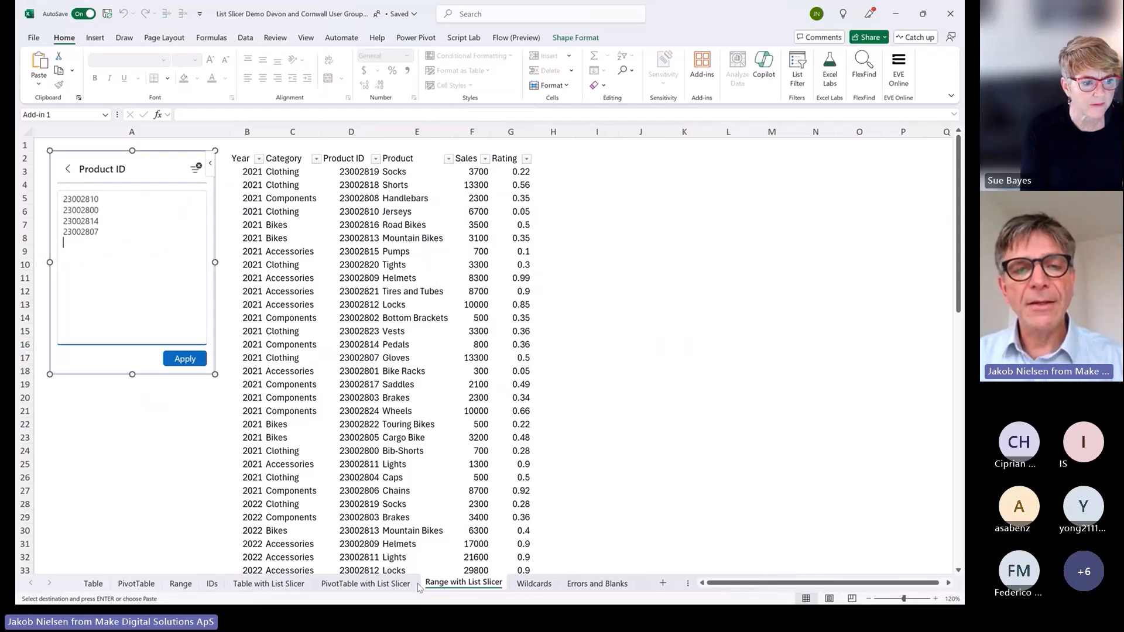
{"action": "left_click", "coordinate": [186, 359]}
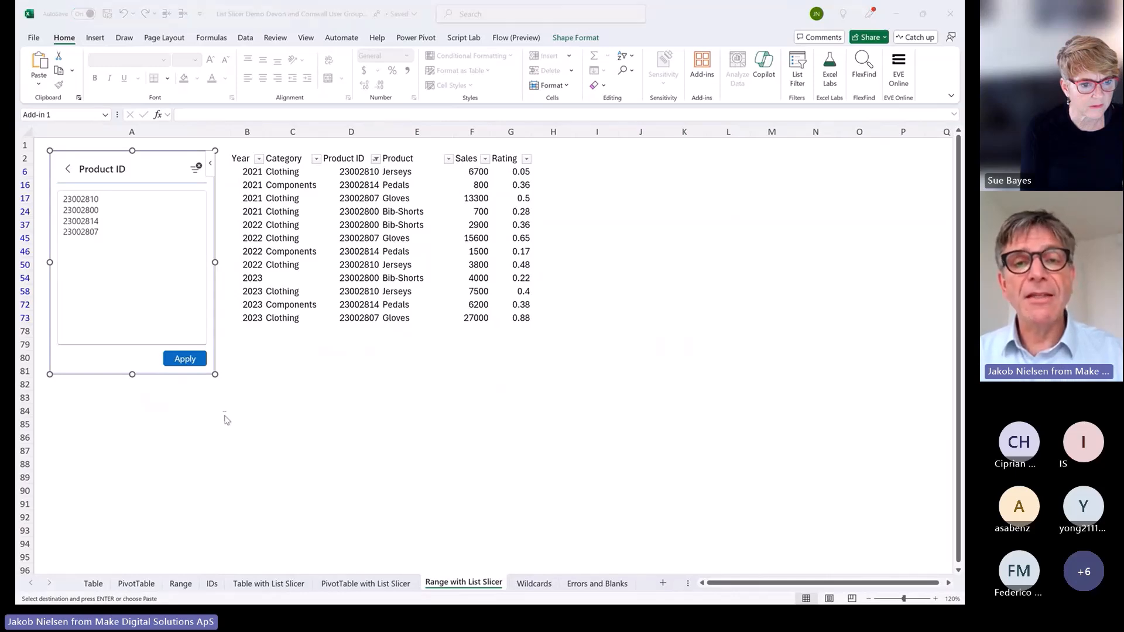
{"action": "key", "text": "alt+Tab"}
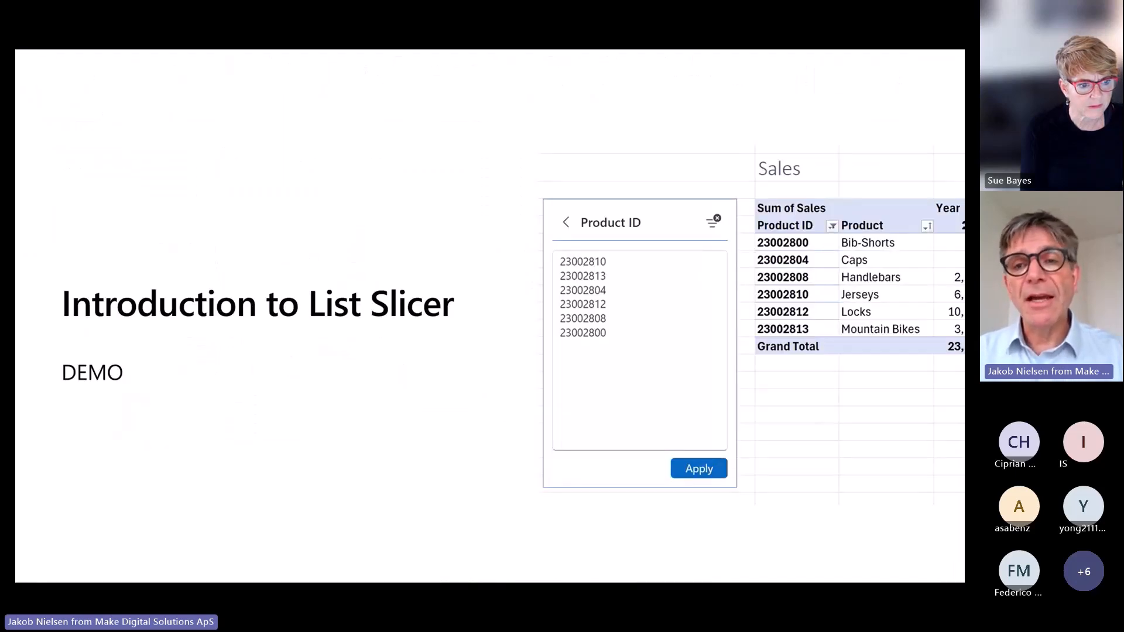
{"action": "key", "text": "Right"}
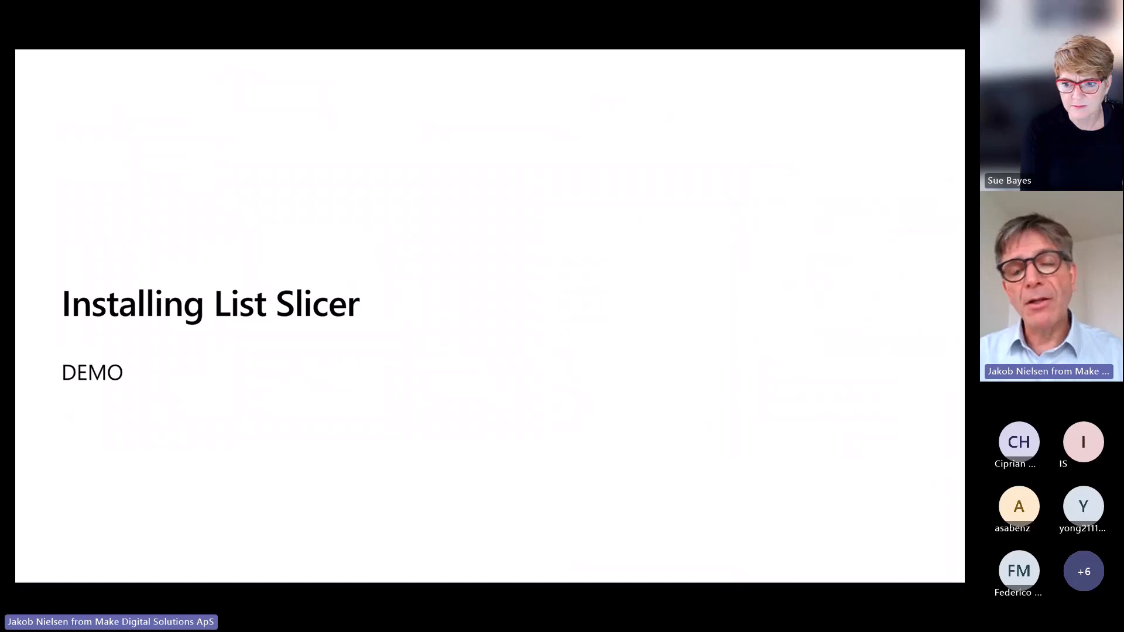
{"action": "key", "text": "alt+Tab"}
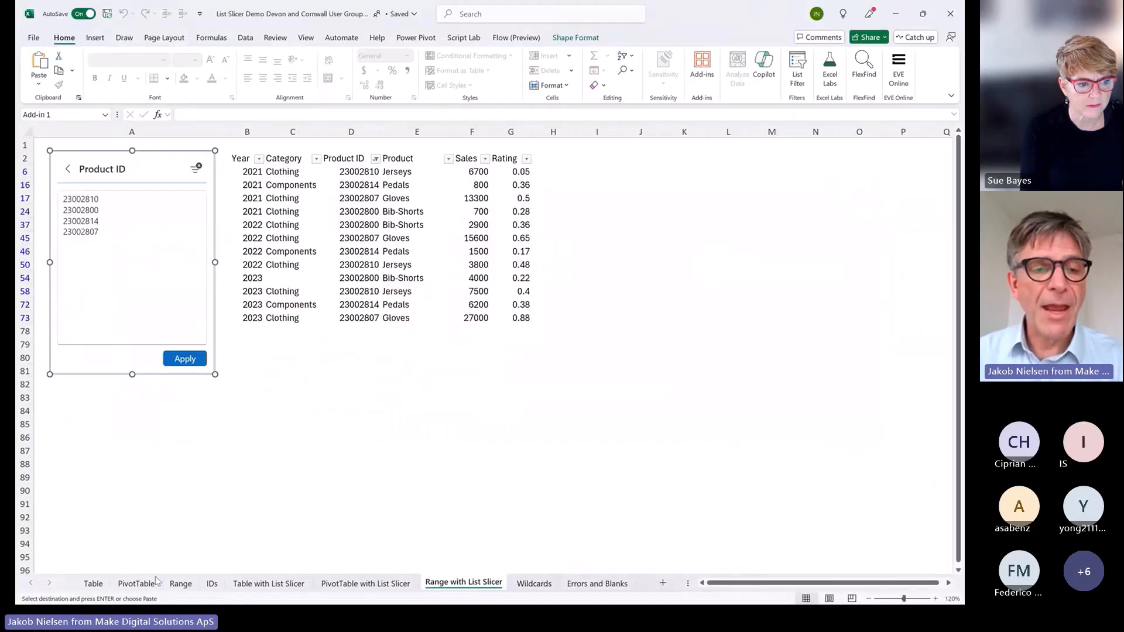
Go to the Table sheet and search the available add-ins for "list slicer"
{"action": "left_click", "coordinate": [93, 583]}
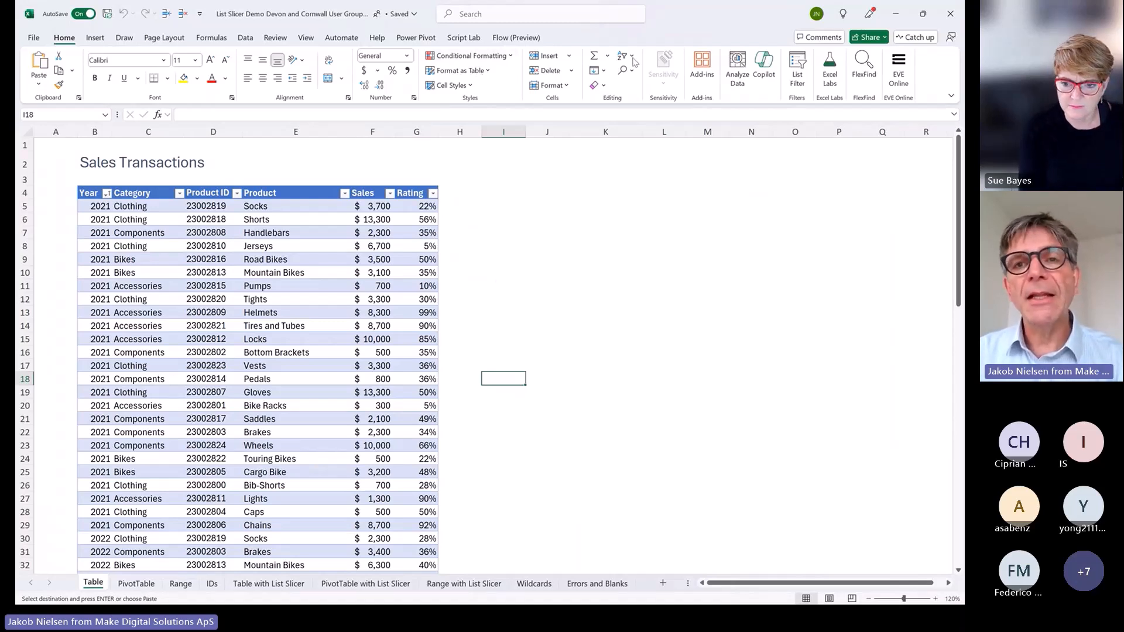
{"action": "left_click", "coordinate": [710, 81]}
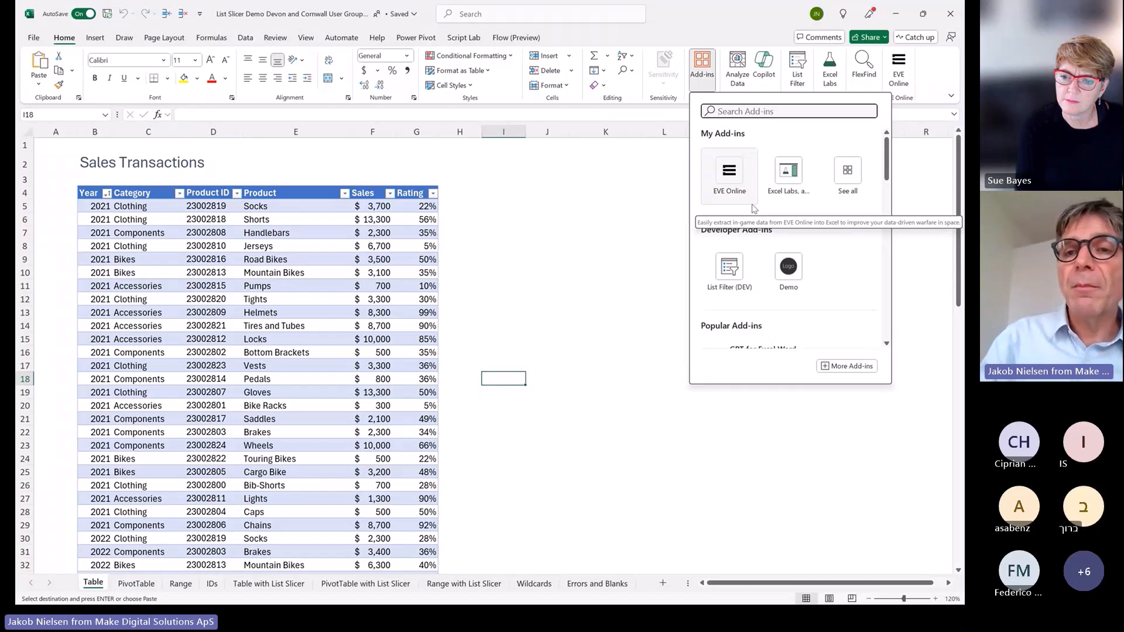
{"action": "type", "text": "list s"}
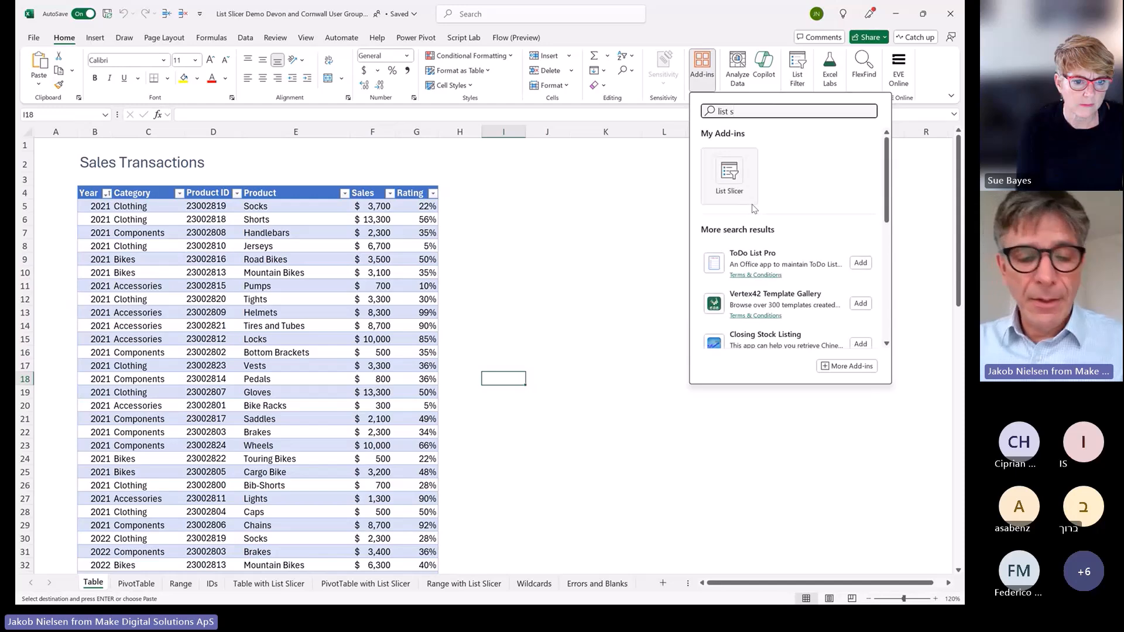
{"action": "type", "text": "clier"}
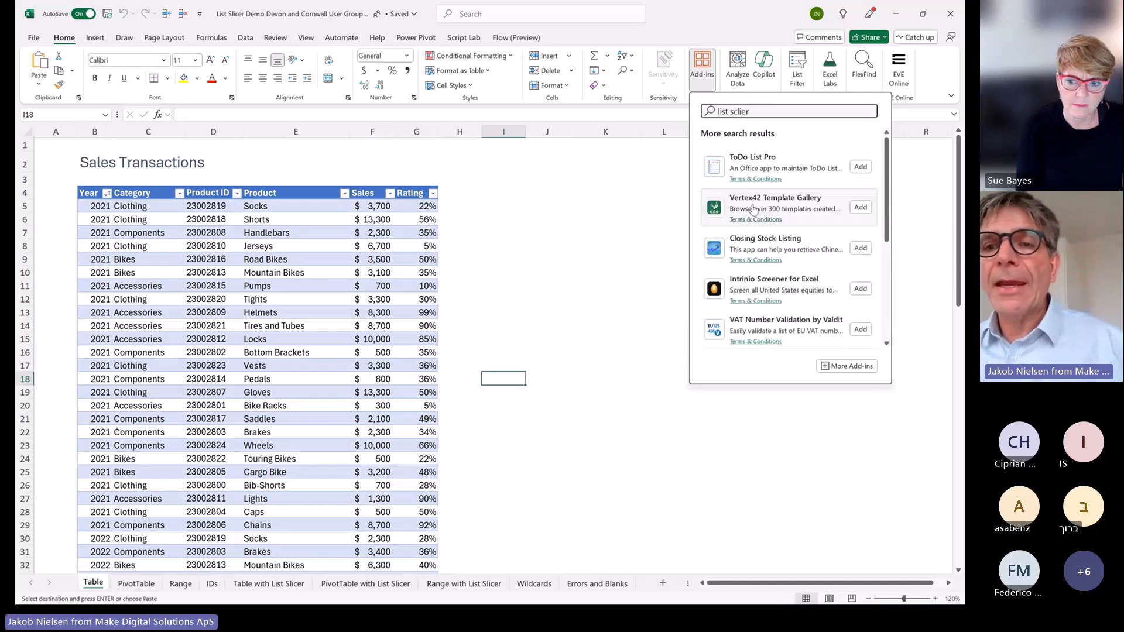
{"action": "left_click_drag", "start_coordinate": [756, 111], "coordinate": [731, 112]}
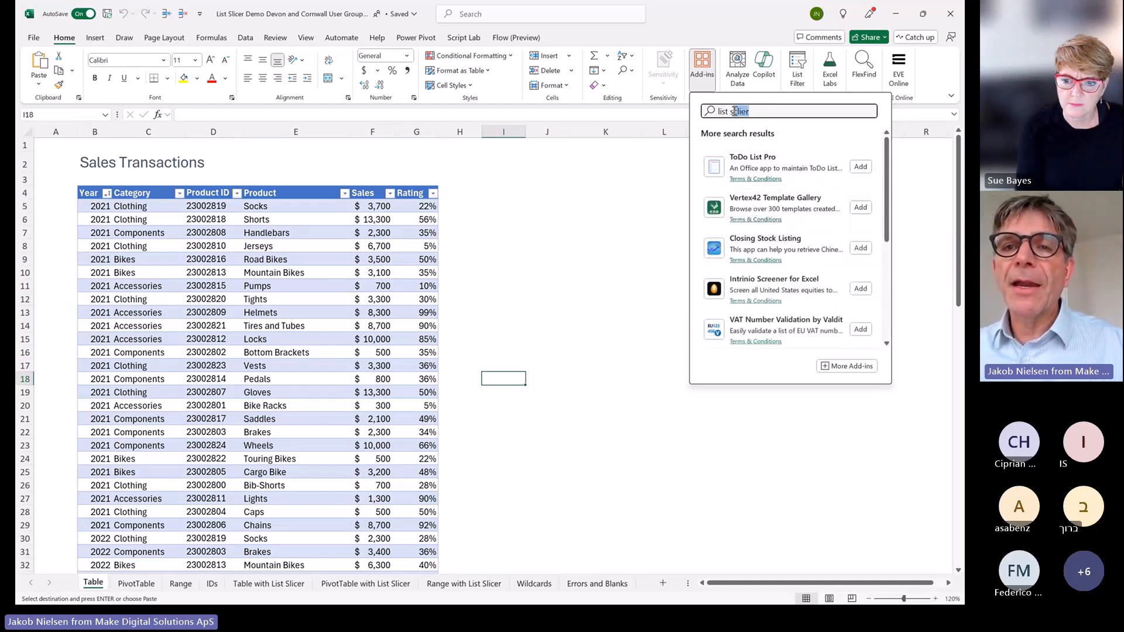
{"action": "type", "text": "slicer"}
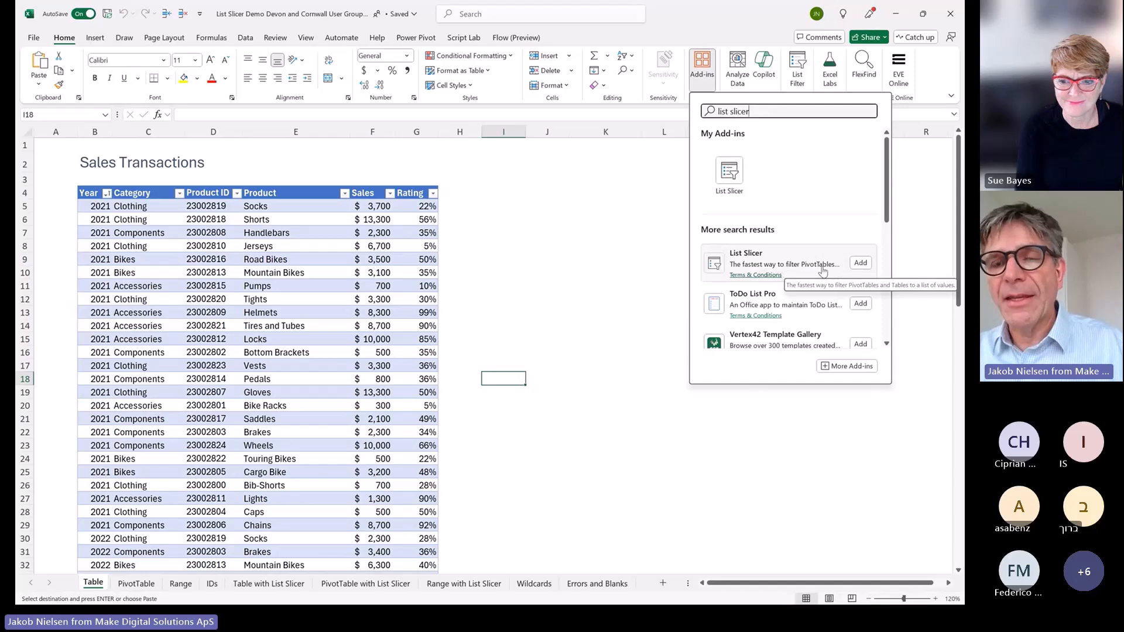
Add the List Slicer add-in, accepting its license terms, and place it in the empty area beside the Sales Transactions table
{"action": "left_click", "coordinate": [808, 261]}
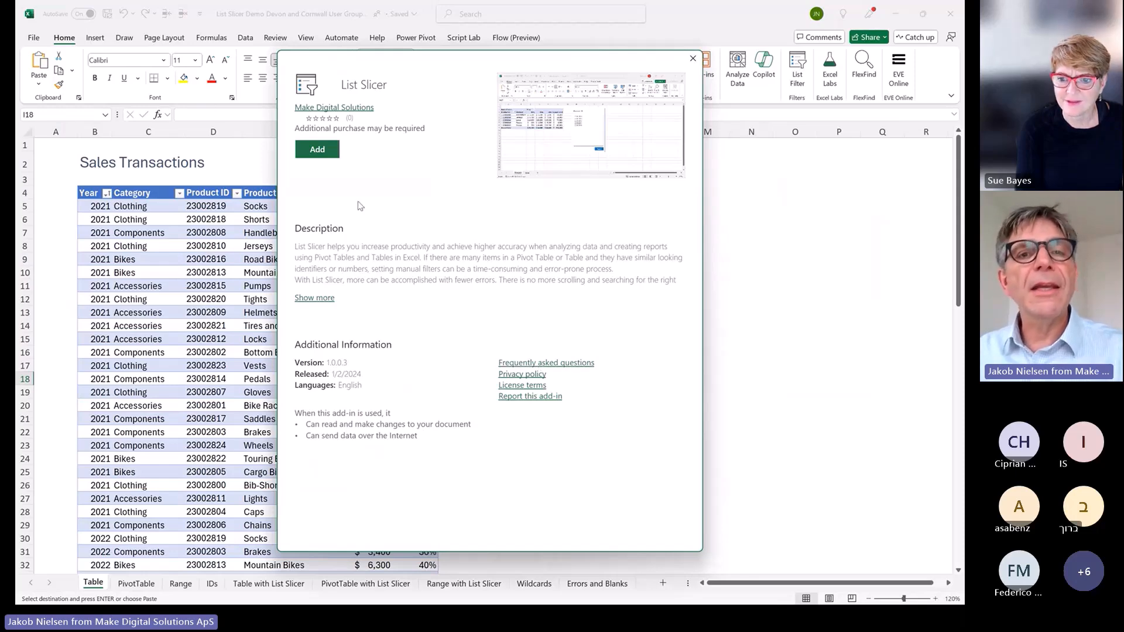
{"action": "left_click", "coordinate": [327, 156]}
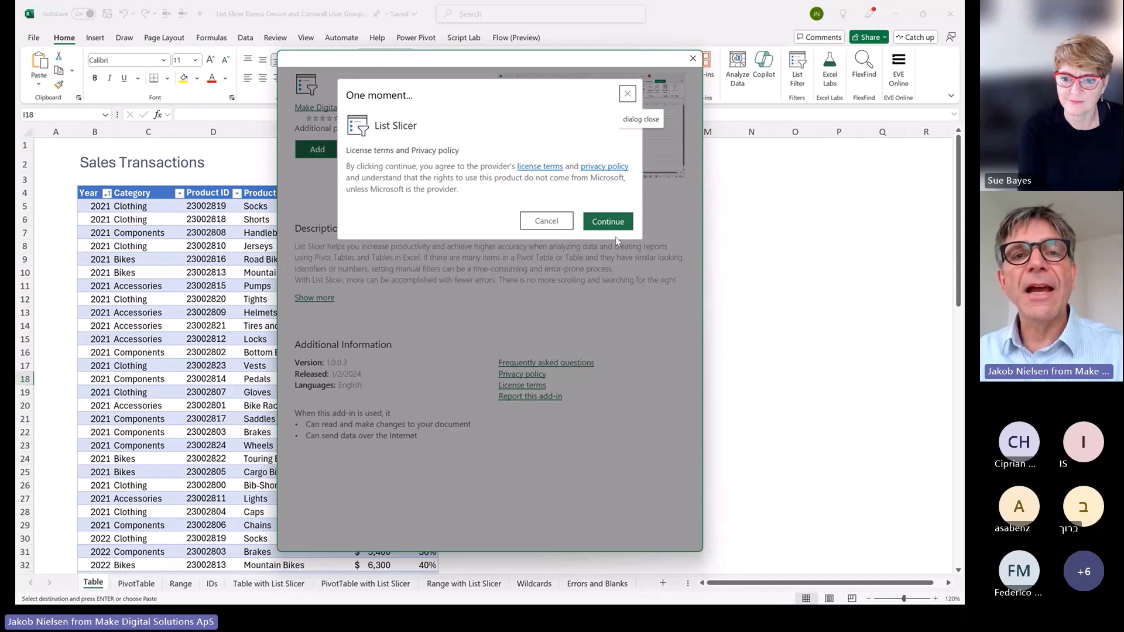
{"action": "left_click", "coordinate": [606, 223]}
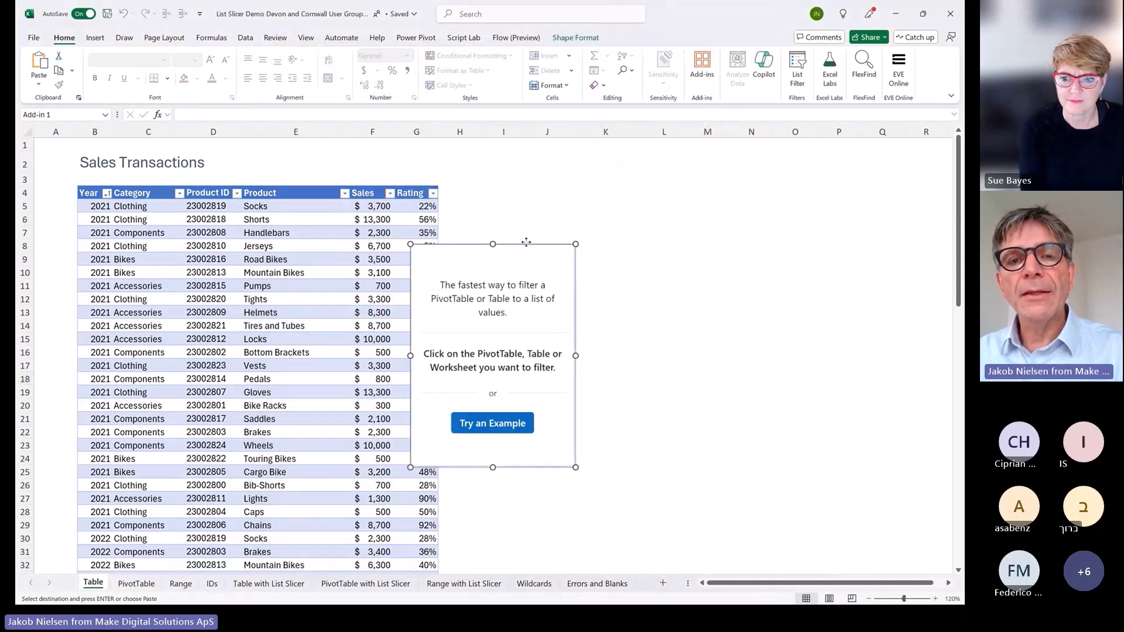
{"action": "left_click_drag", "start_coordinate": [525, 244], "coordinate": [637, 184]}
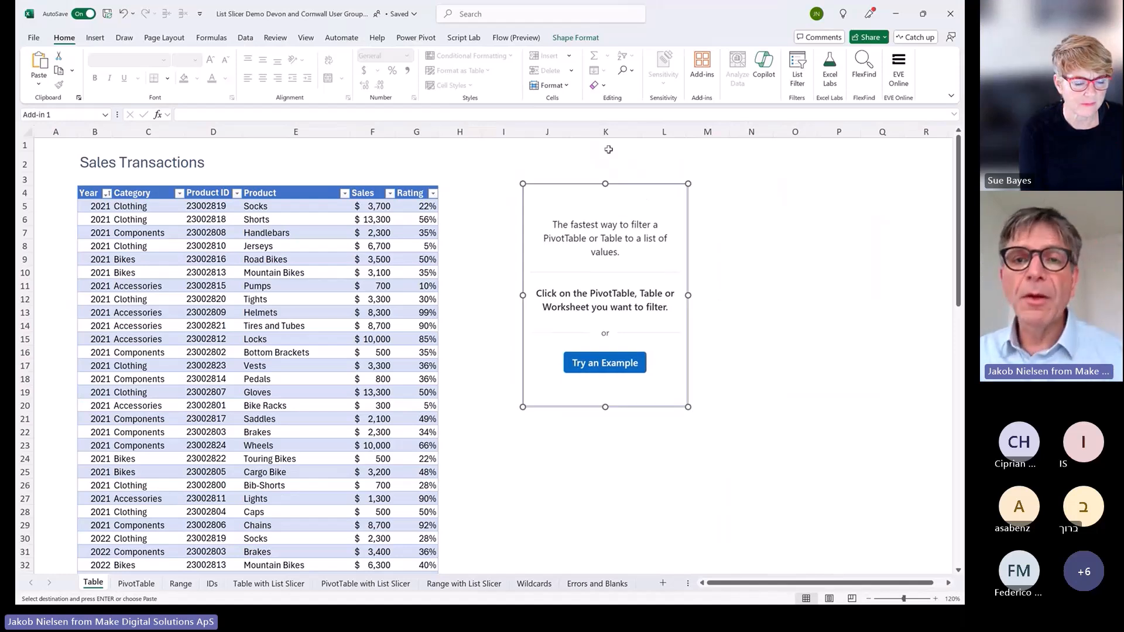
Move the List Slicer closer to the Sales Transactions table and connect it to the table's Product field
{"action": "left_click_drag", "start_coordinate": [639, 186], "coordinate": [620, 164]}
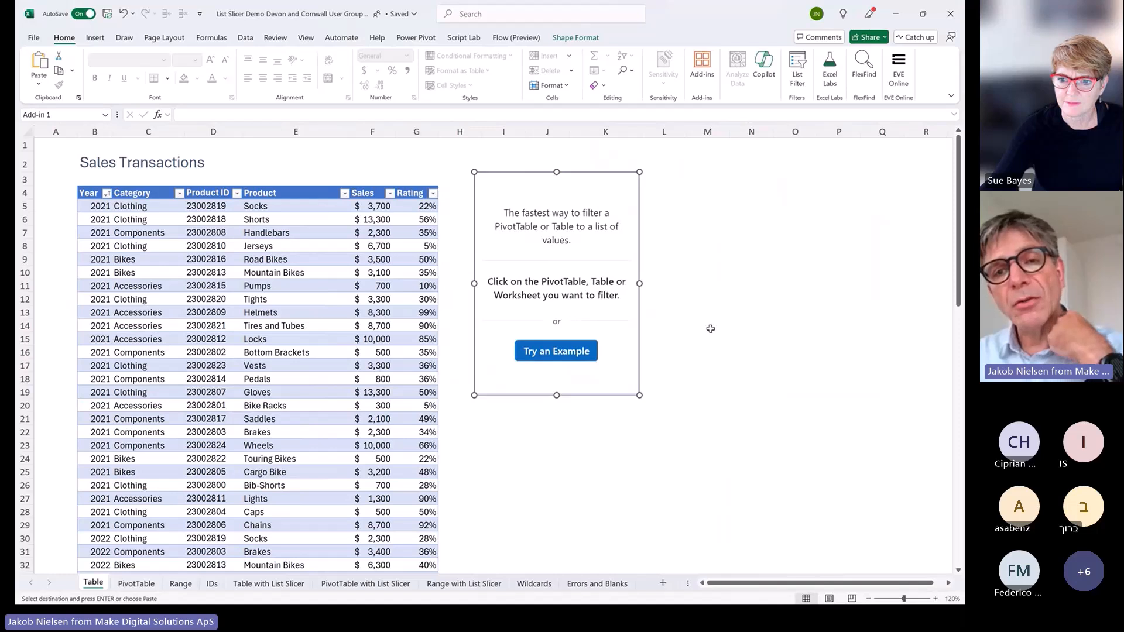
{"action": "left_click", "coordinate": [300, 349]}
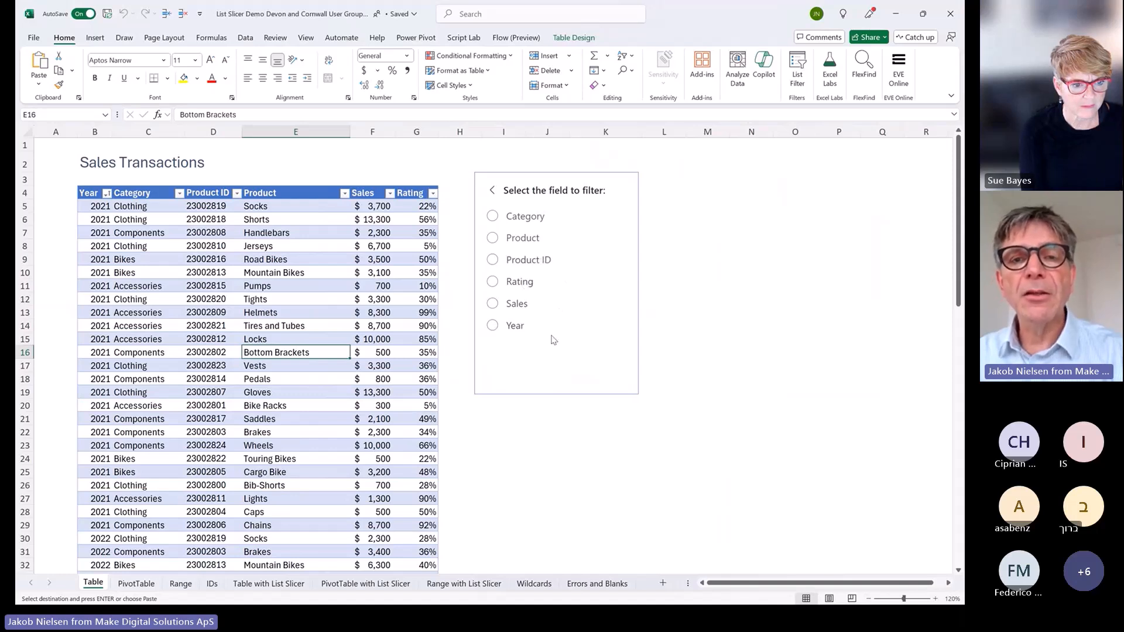
{"action": "left_click", "coordinate": [526, 240]}
{"action": "left_click", "coordinate": [596, 319]}
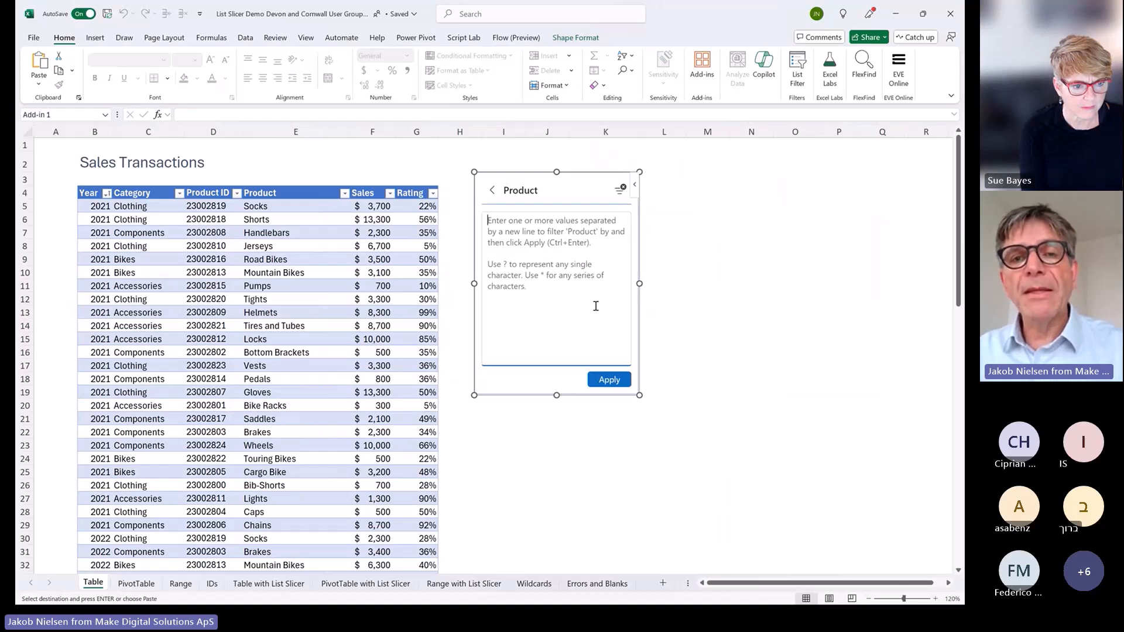
{"action": "key", "text": "alt+Tab"}
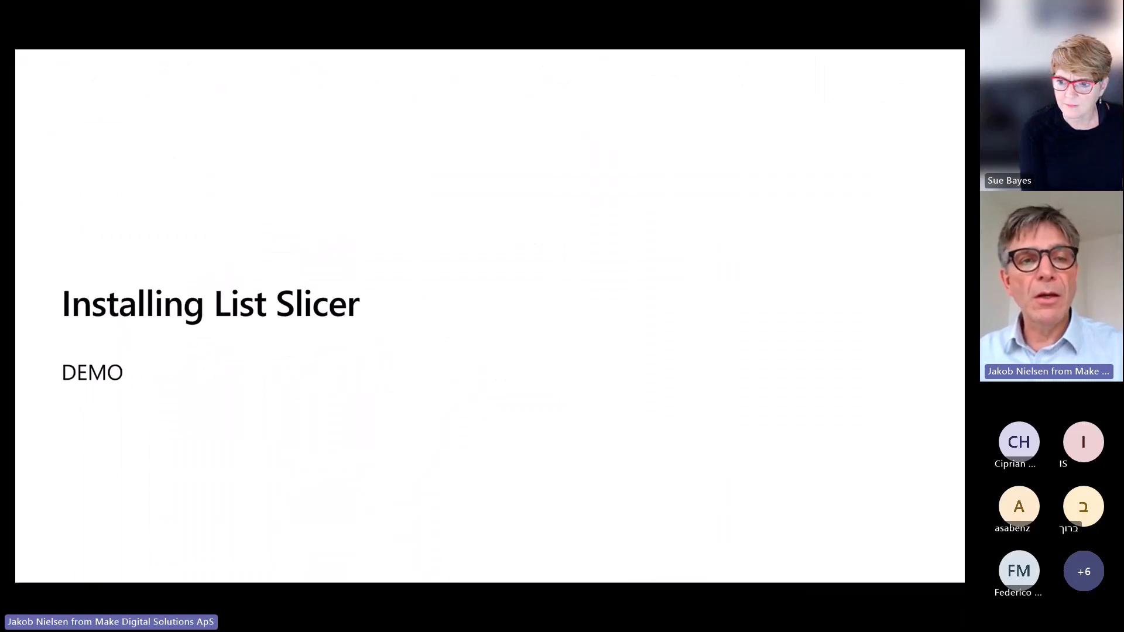
{"action": "key", "text": "Right"}
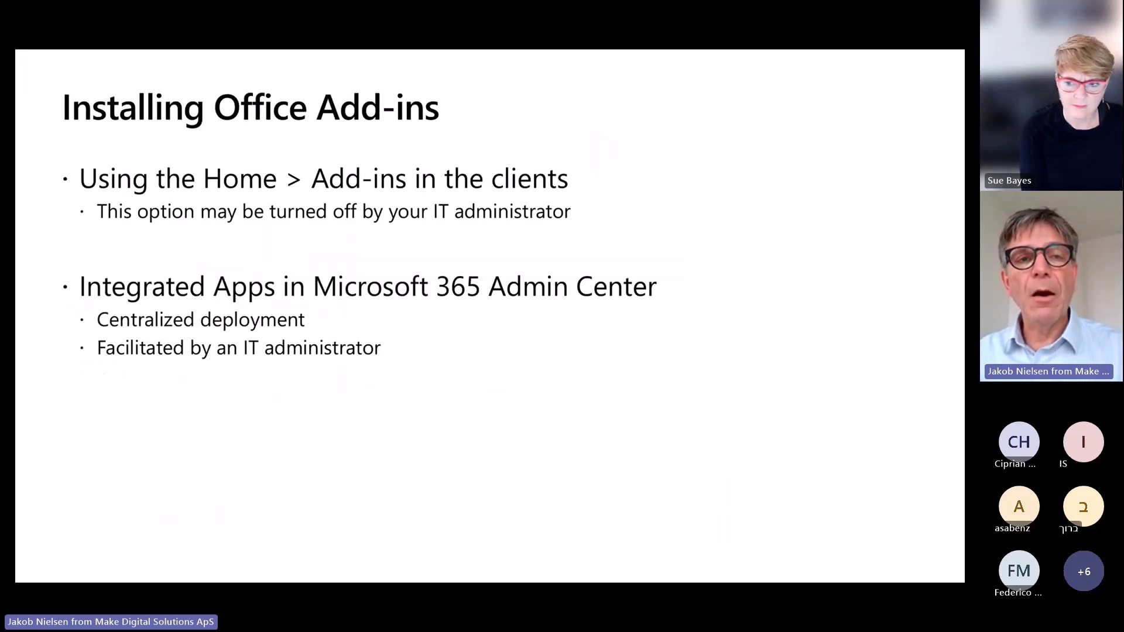
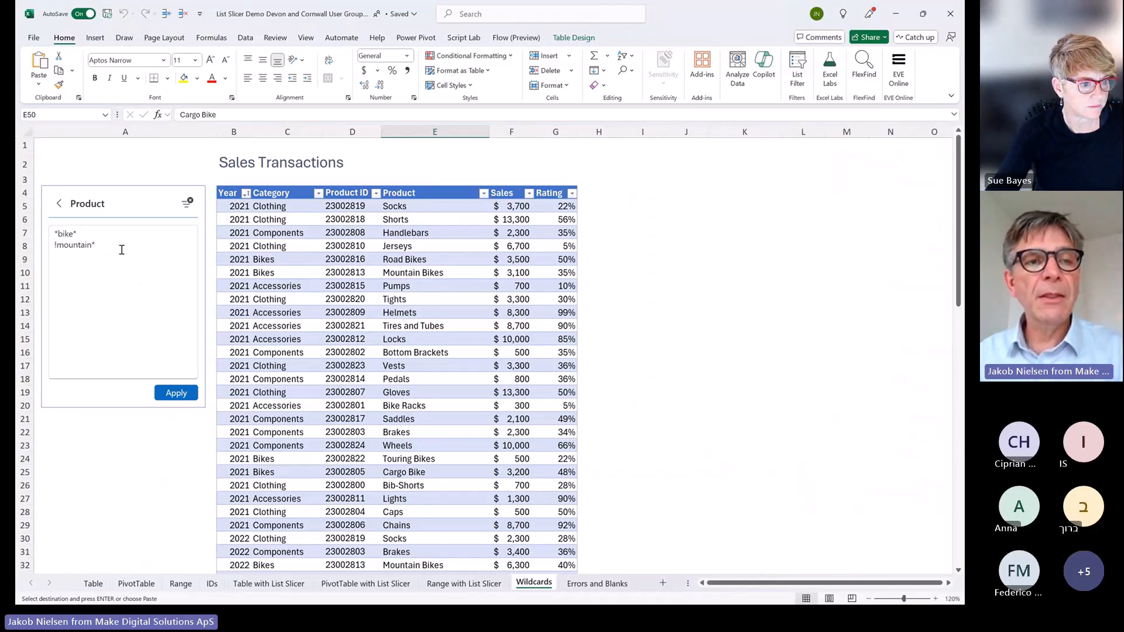
Replace the Product slicer's entries on the Wildcards sheet with *bike* and apply the filter
{"action": "left_click_drag", "start_coordinate": [129, 248], "coordinate": [53, 233]}
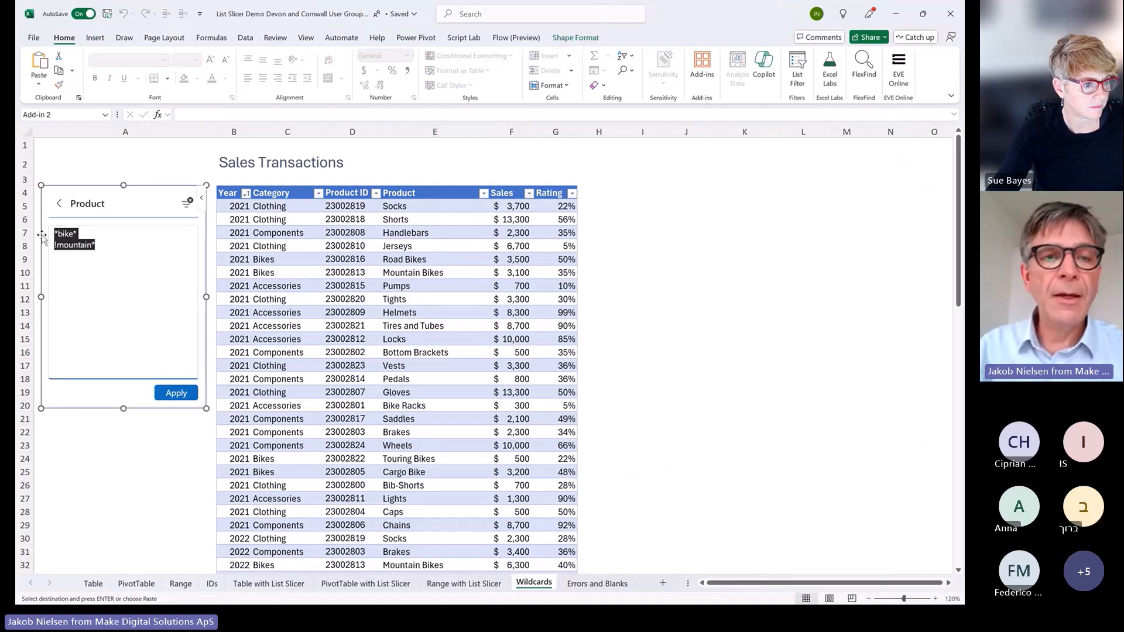
{"action": "key", "text": "Delete"}
{"action": "type", "text": "*bike"}
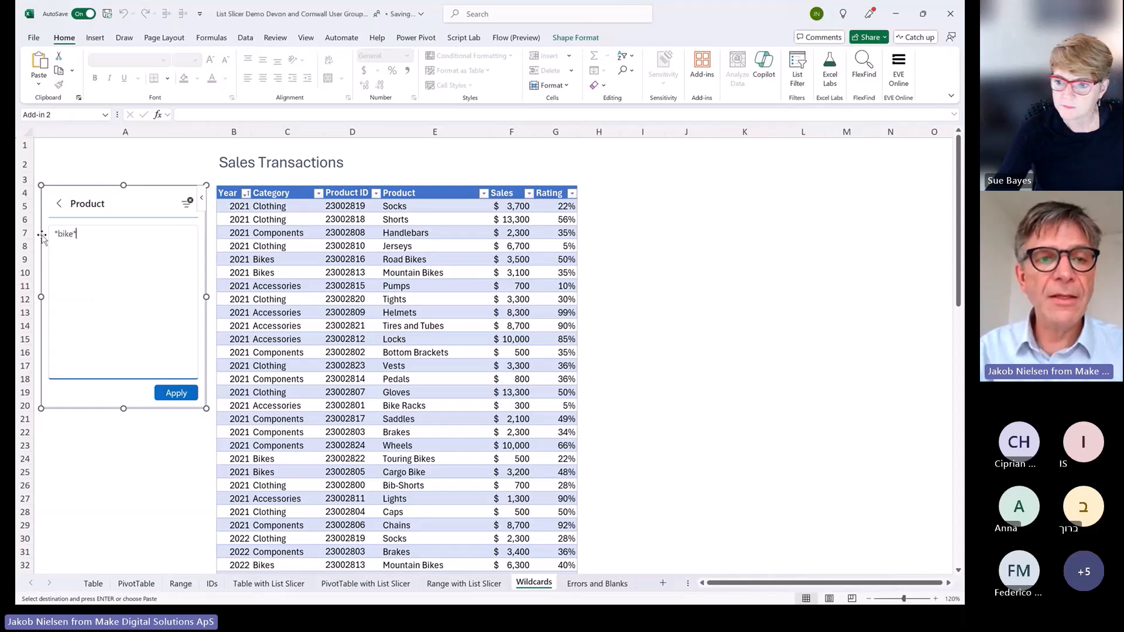
{"action": "type", "text": "*"}
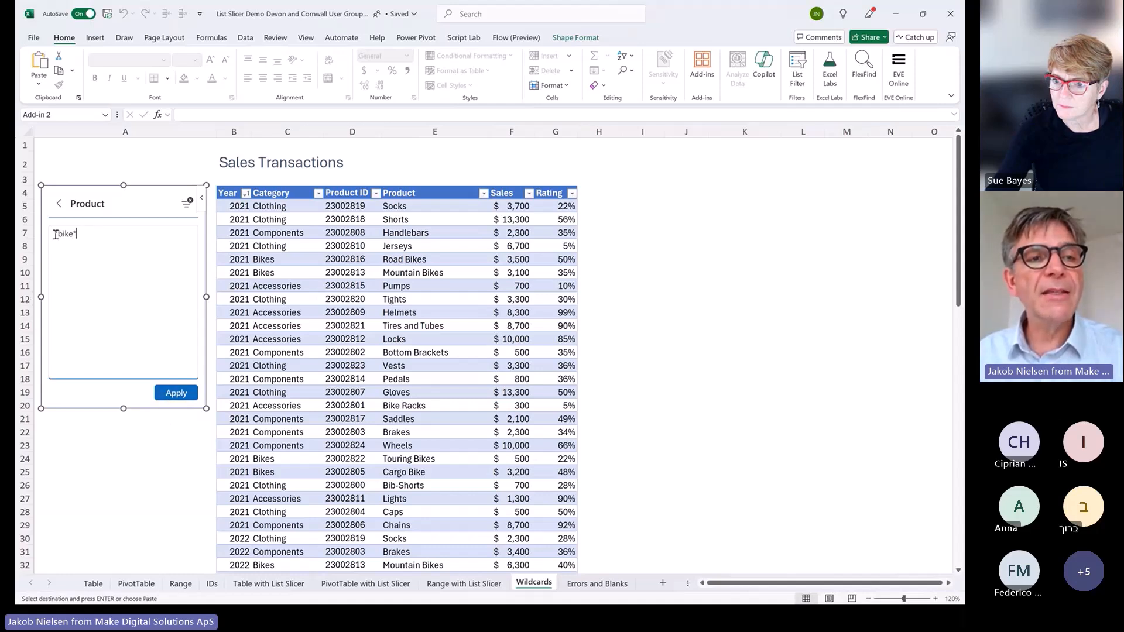
{"action": "left_click", "coordinate": [183, 401]}
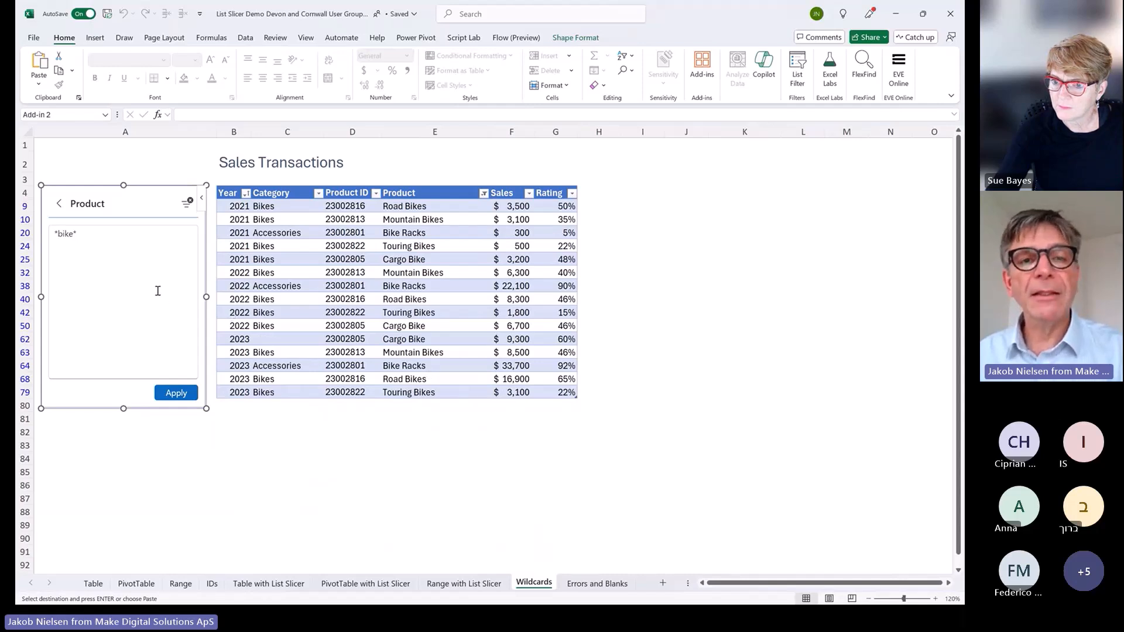
Add the exclusion !mountain* on a second line of the Product slicer and apply the filter
{"action": "left_click", "coordinate": [100, 237]}
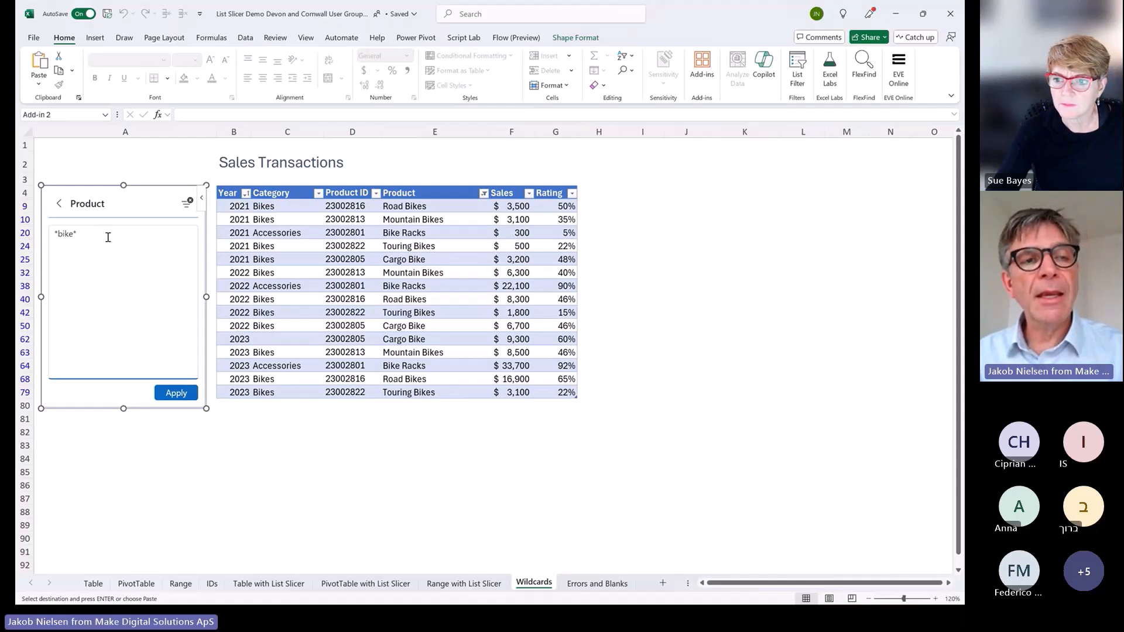
{"action": "type", "text": "!"}
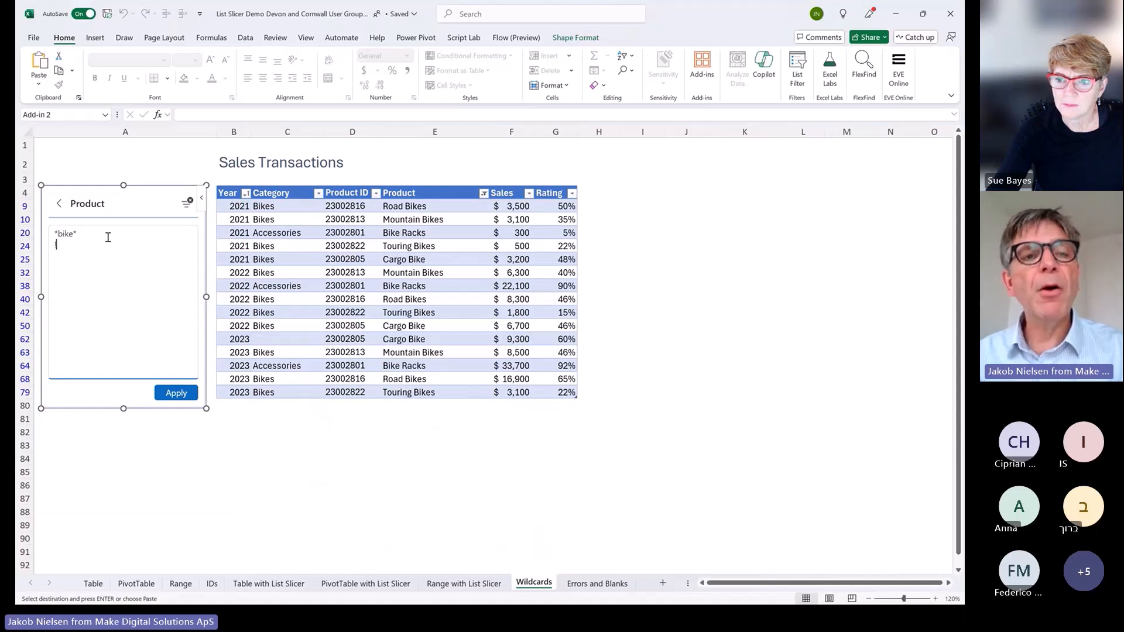
{"action": "type", "text": "m"}
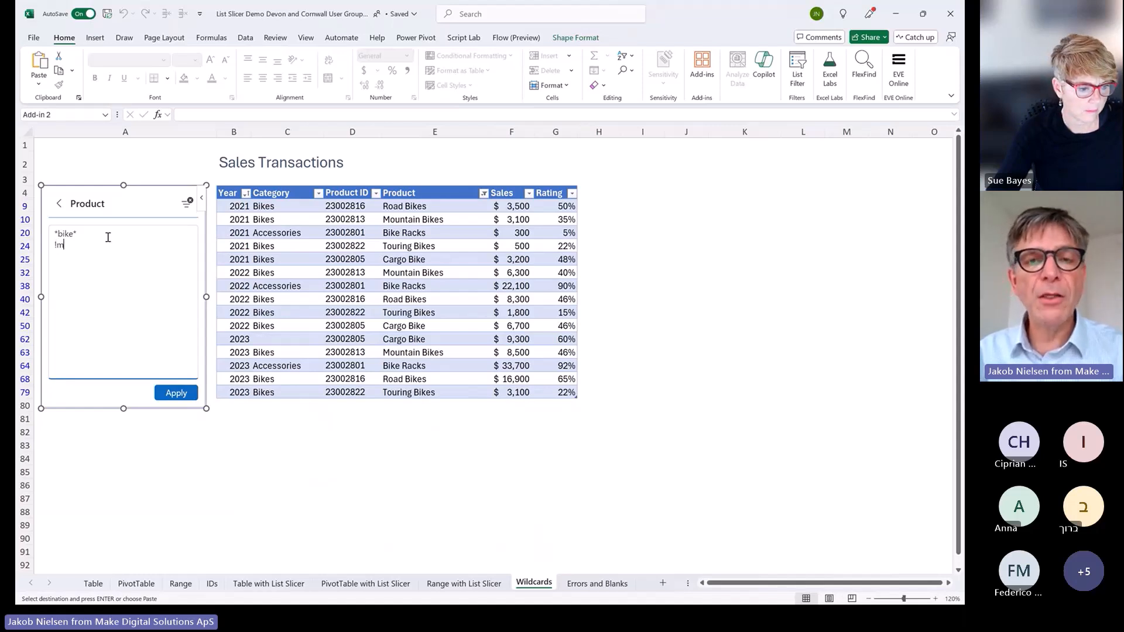
{"action": "type", "text": "oun"}
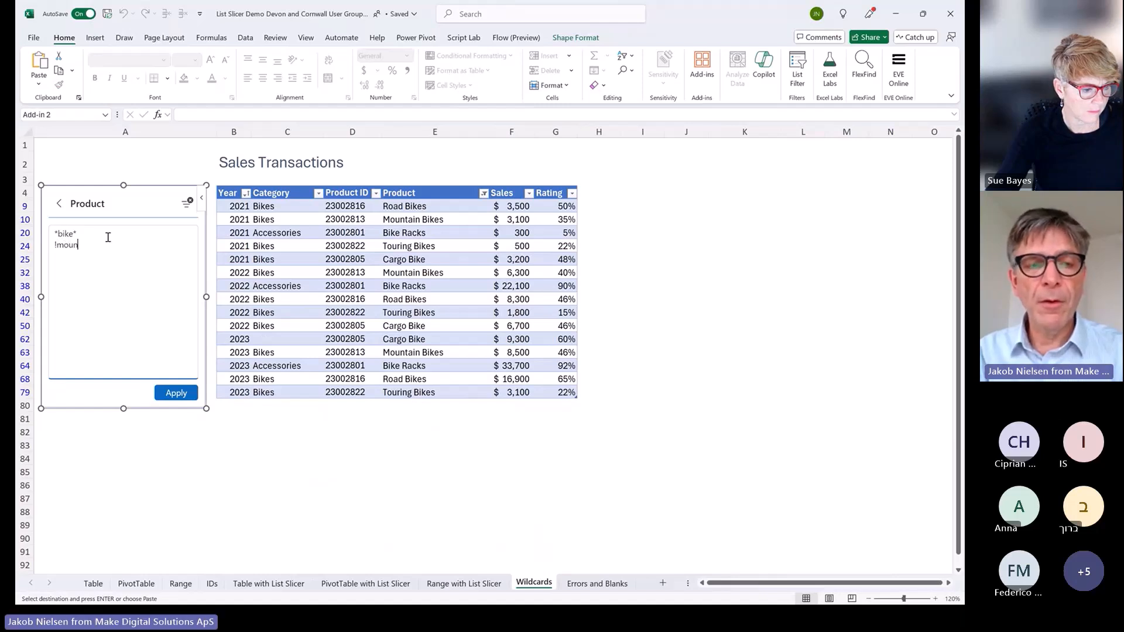
{"action": "type", "text": "tain*"}
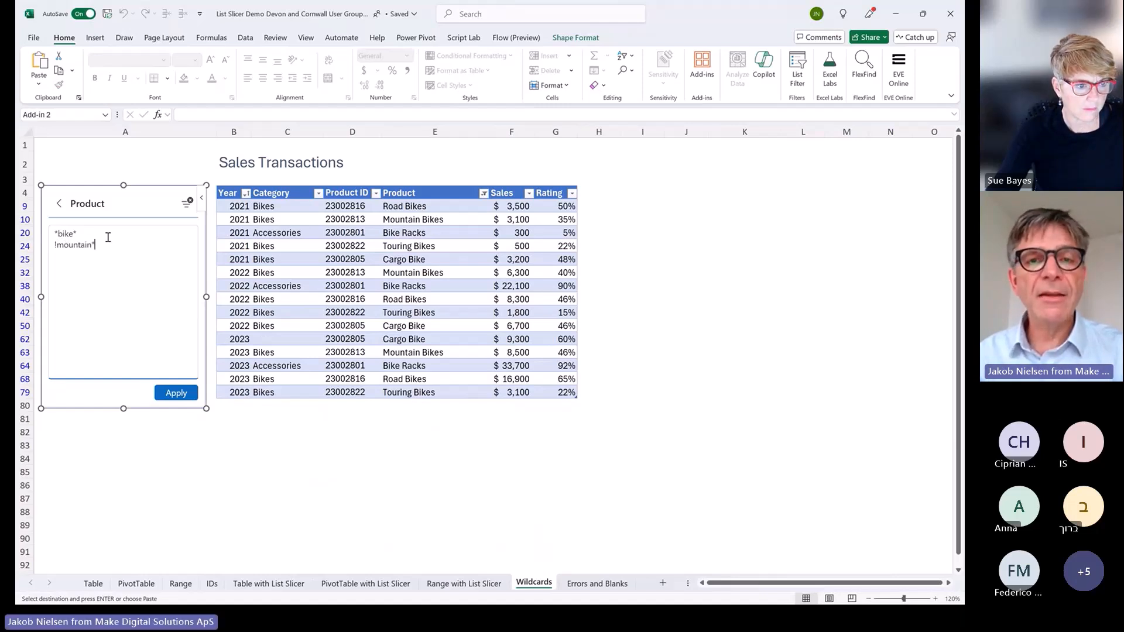
{"action": "left_click", "coordinate": [165, 398]}
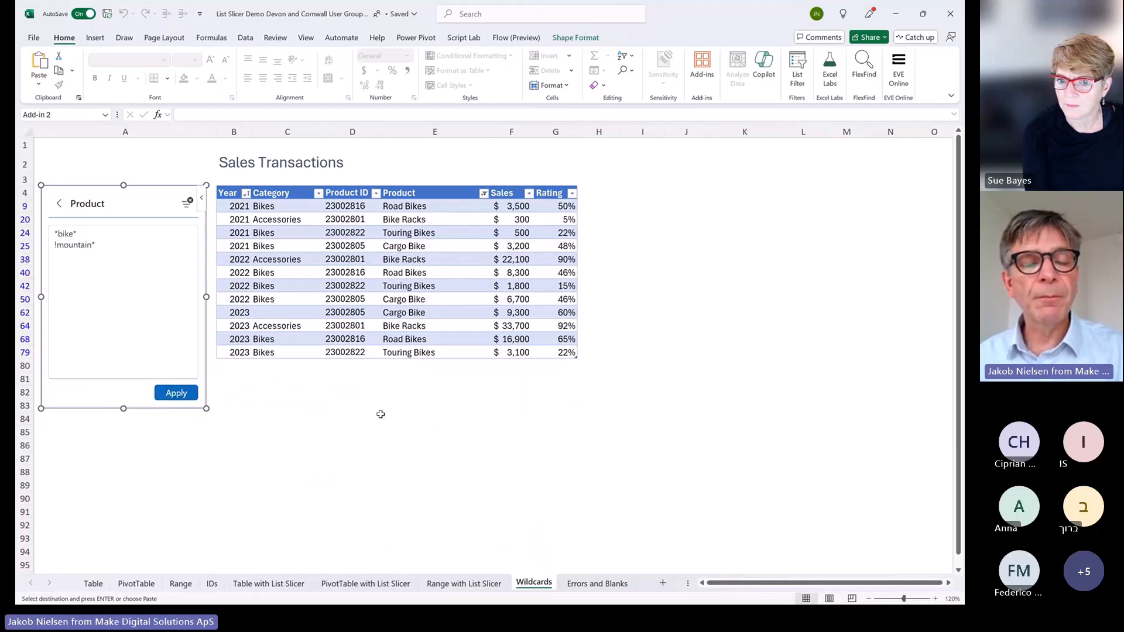
{"action": "left_click", "coordinate": [111, 251]}
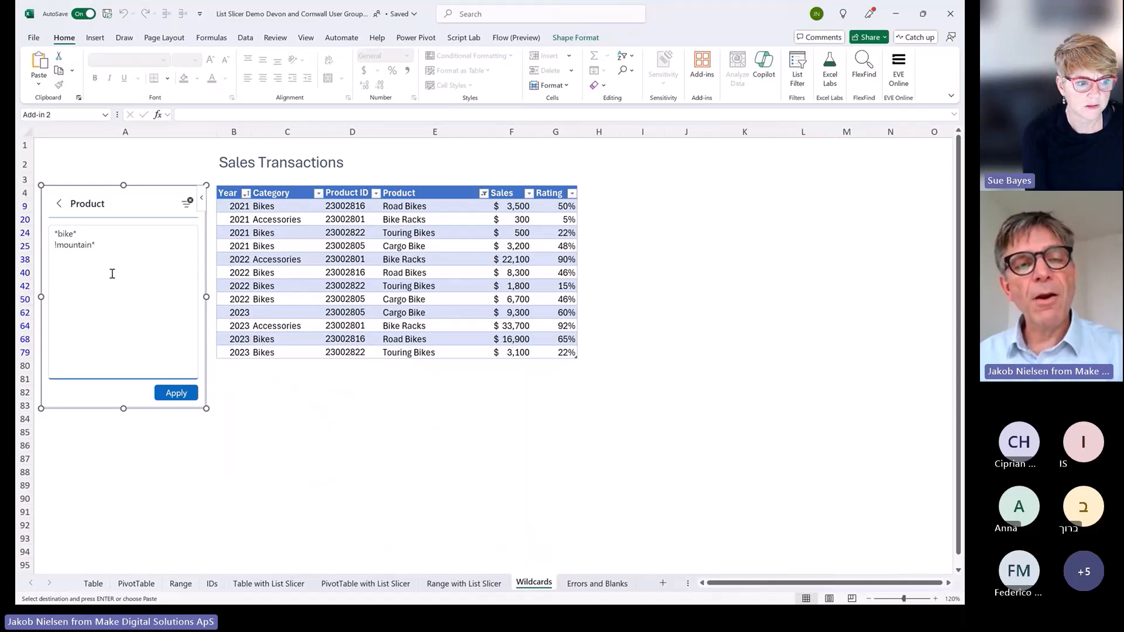
Filter the table on the Errors and Blanks sheet to (error) values using its Category slicer
{"action": "left_click", "coordinate": [606, 587]}
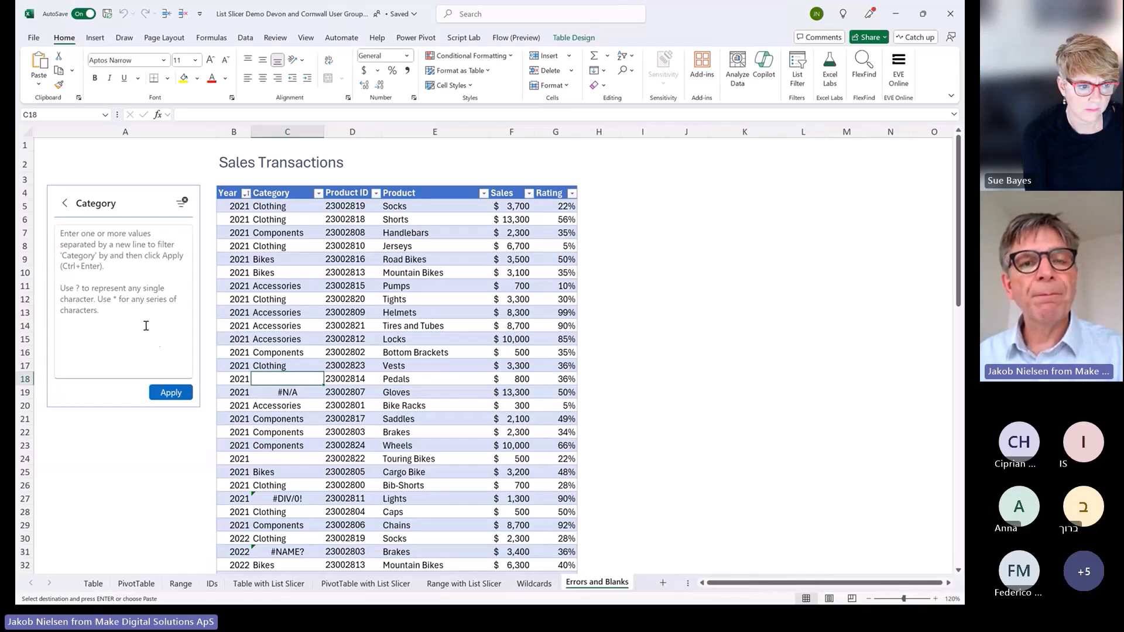
{"action": "left_click", "coordinate": [140, 309]}
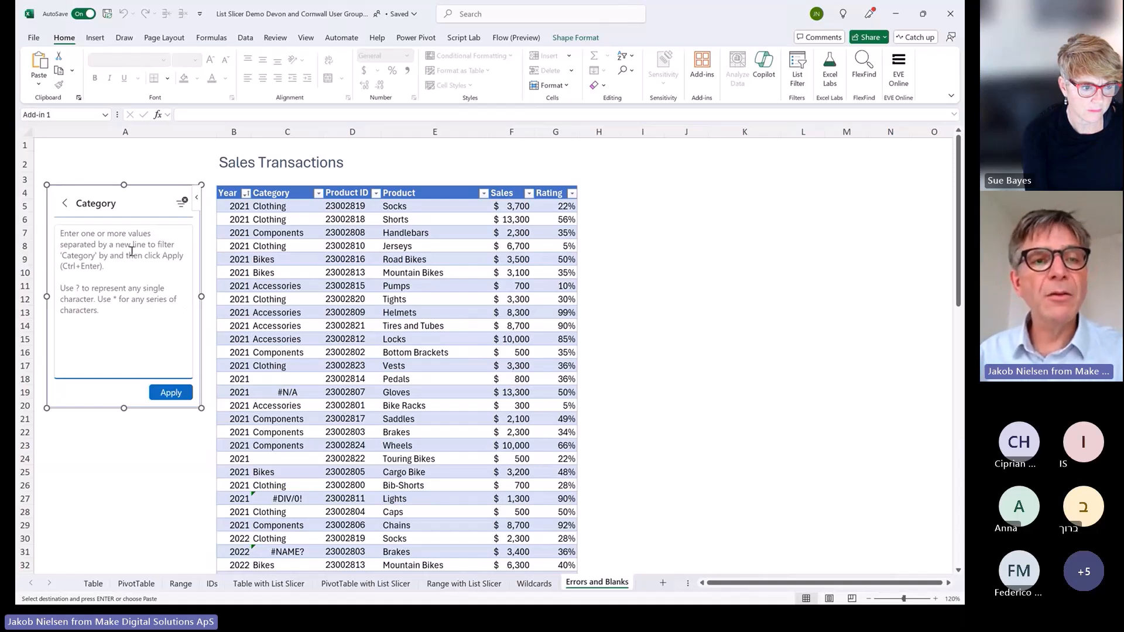
{"action": "type", "text": "(error)"}
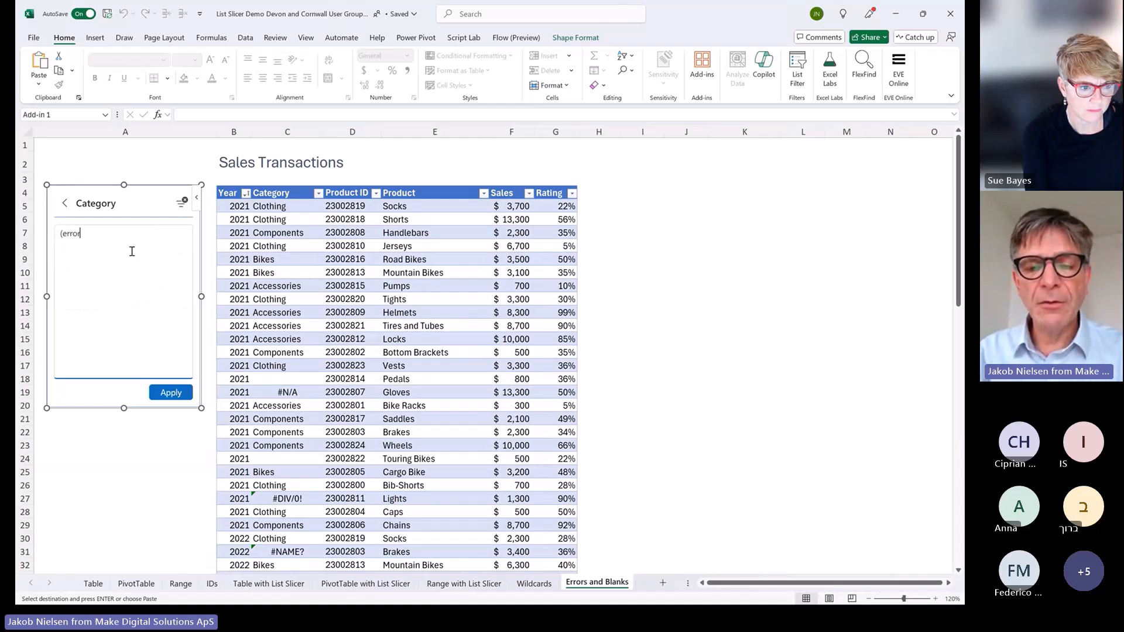
{"action": "left_click", "coordinate": [171, 394]}
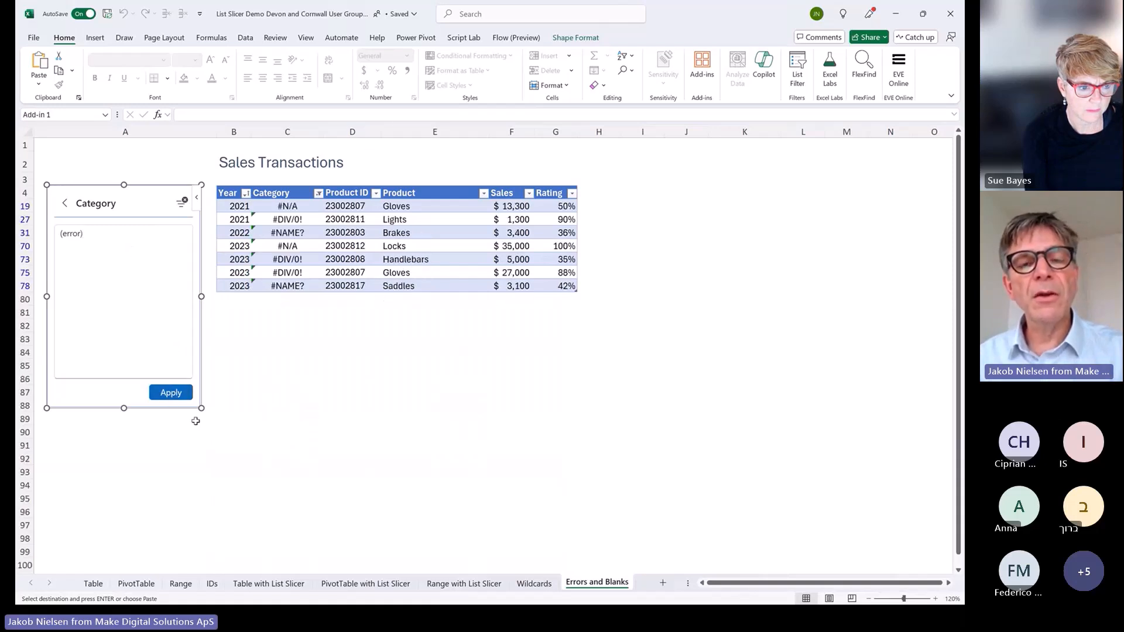
Change the Category slicer's entry to !(error) so that error values are excluded, and apply the filter
{"action": "left_click", "coordinate": [107, 234]}
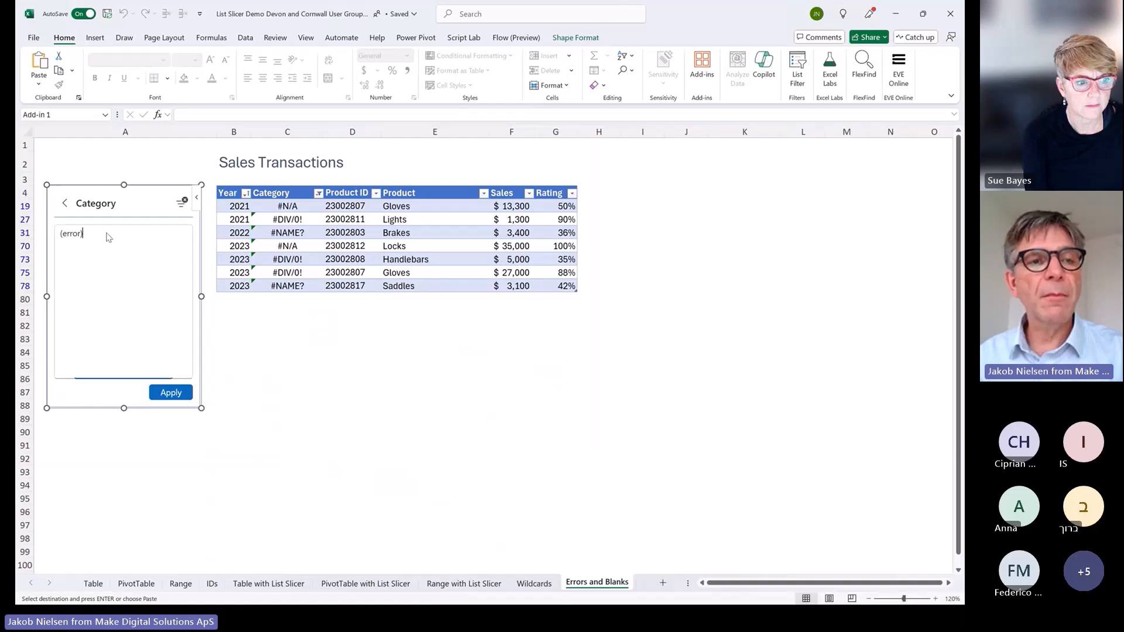
{"action": "key", "text": "Left"}
{"action": "key", "text": "Left"}
{"action": "key", "text": "Left"}
{"action": "key", "text": "Left"}
{"action": "key", "text": "Left"}
{"action": "key", "text": "Left"}
{"action": "key", "text": "Left"}
{"action": "type", "text": "!"}
{"action": "left_click", "coordinate": [169, 394]}
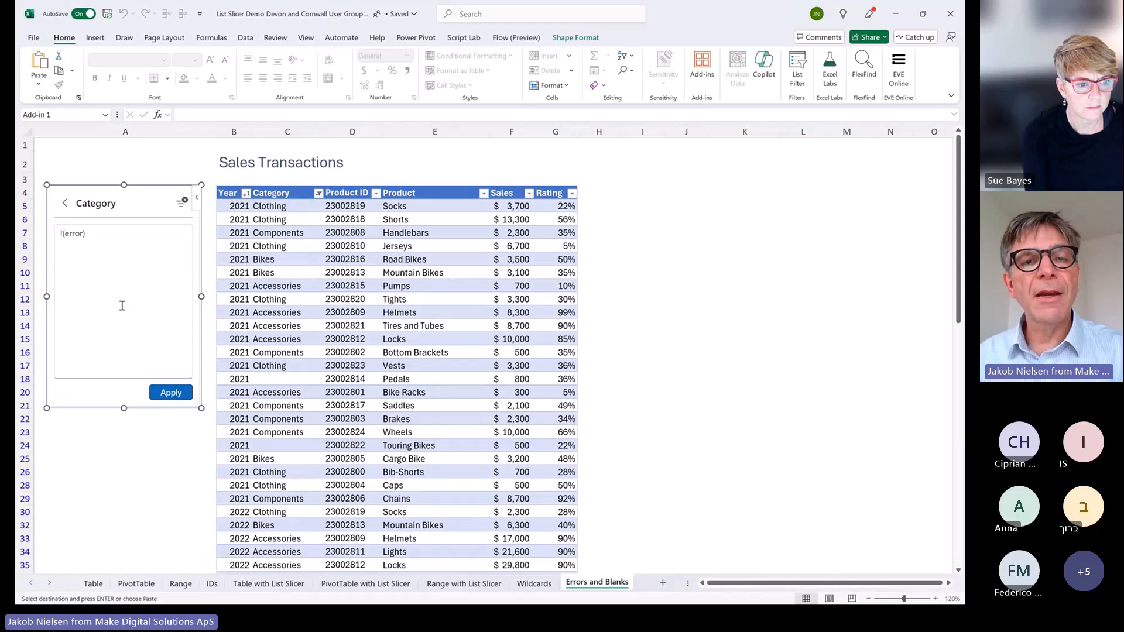
Filter the Category column to both errors and blanks by listing (error) and (blank) in the slicer
{"action": "left_click", "coordinate": [65, 233]}
{"action": "key", "text": "BackSpace"}
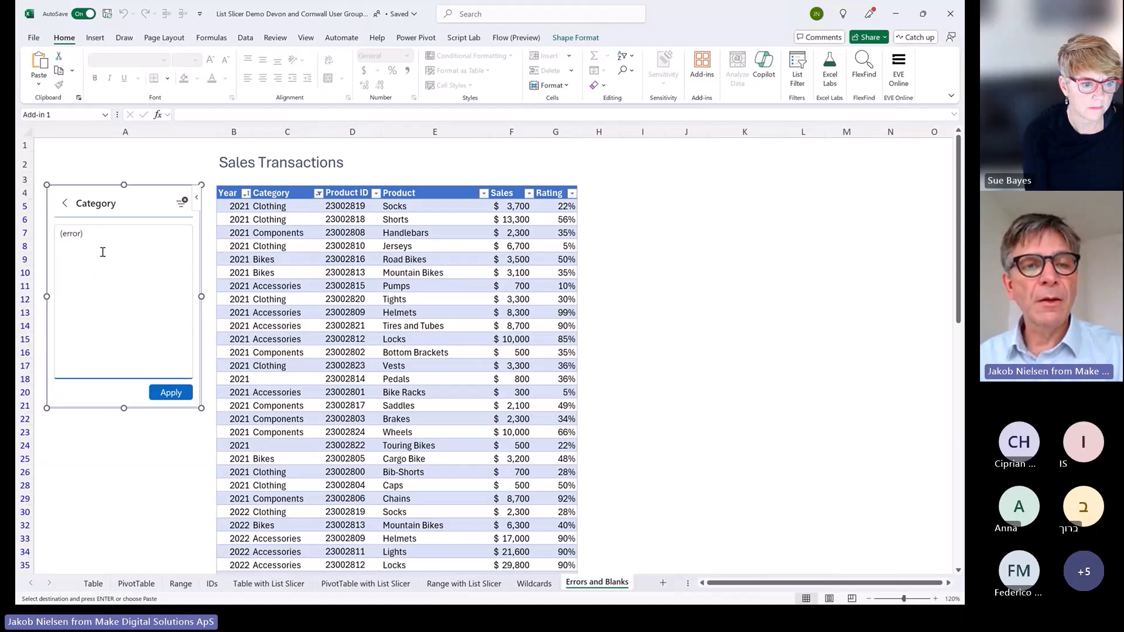
{"action": "double_click", "coordinate": [90, 233]}
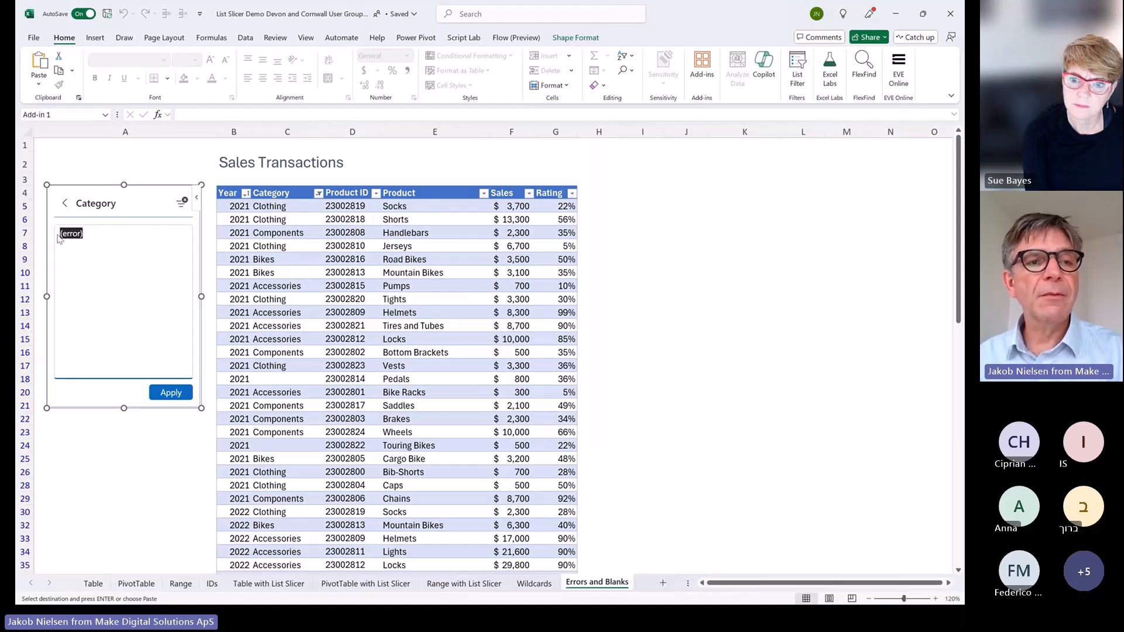
{"action": "left_click", "coordinate": [110, 247]}
{"action": "key", "text": "Return"}
{"action": "type", "text": "(blank)"}
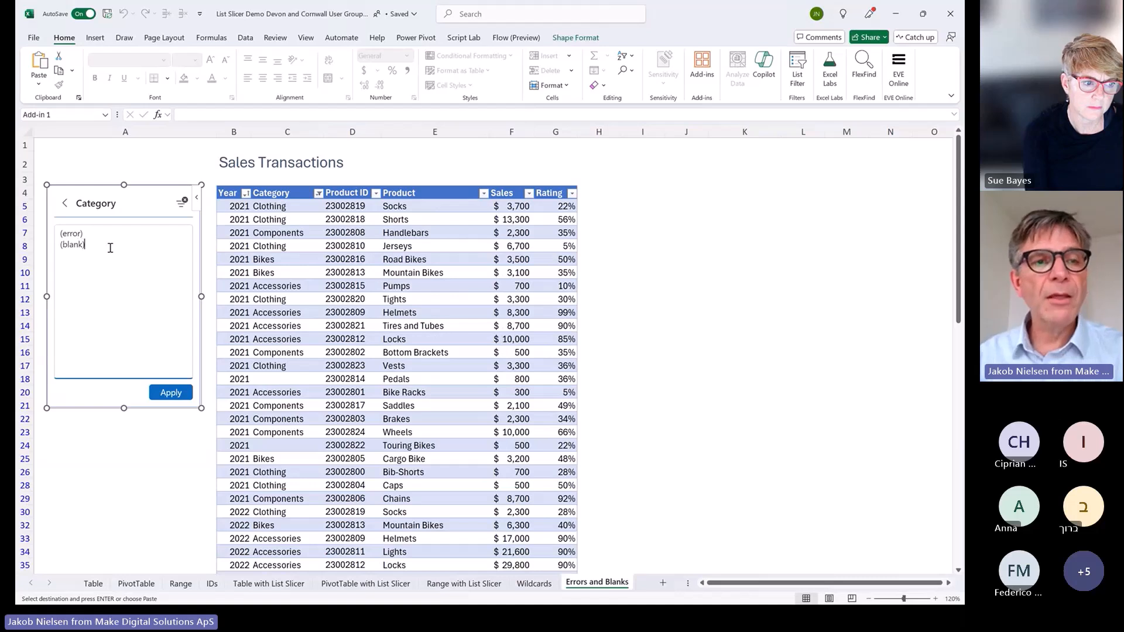
{"action": "left_click", "coordinate": [179, 398]}
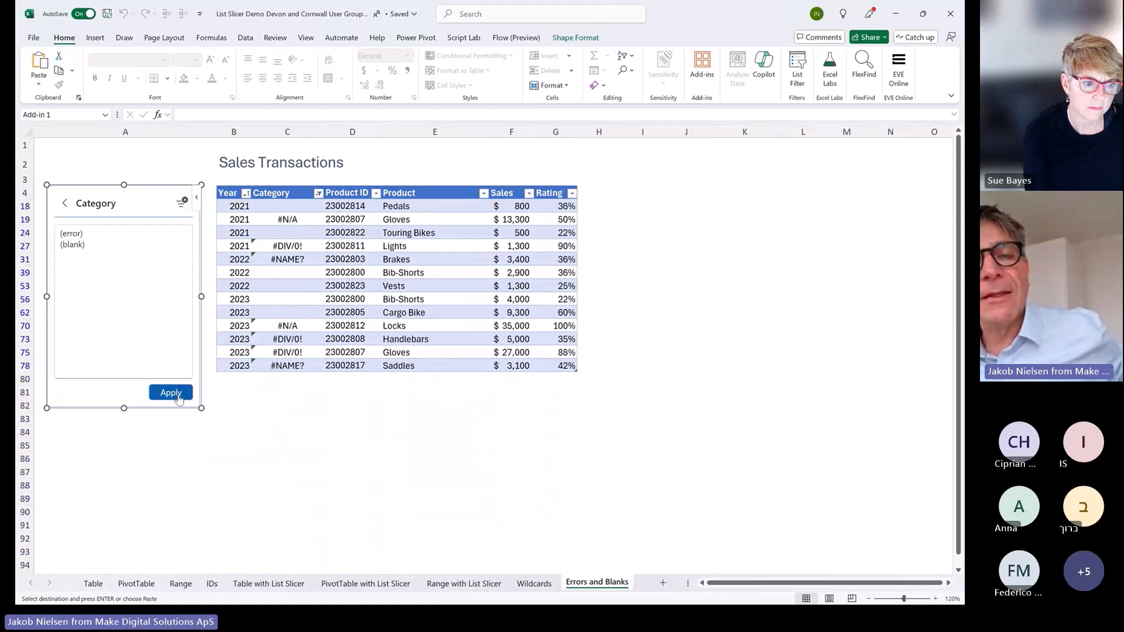
Exclude both errors and blanks by changing the Category slicer's entries to !(error) and !(blank), and apply the filter
{"action": "left_click", "coordinate": [89, 238]}
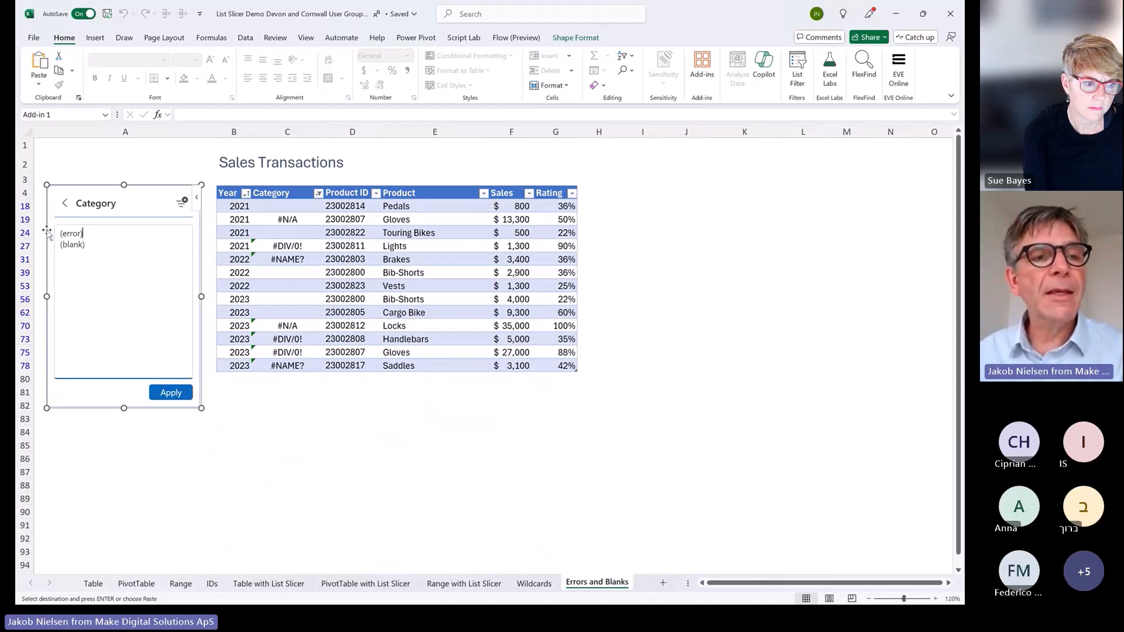
{"action": "type", "text": "!"}
{"action": "key", "text": "Down"}
{"action": "type", "text": "!"}
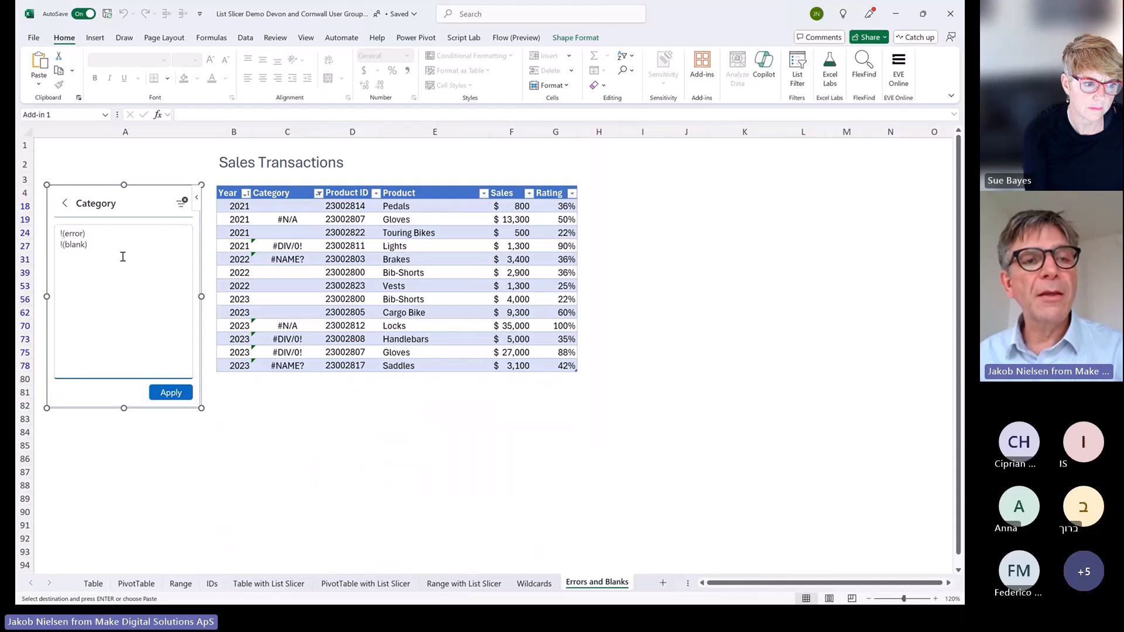
{"action": "left_click", "coordinate": [169, 392]}
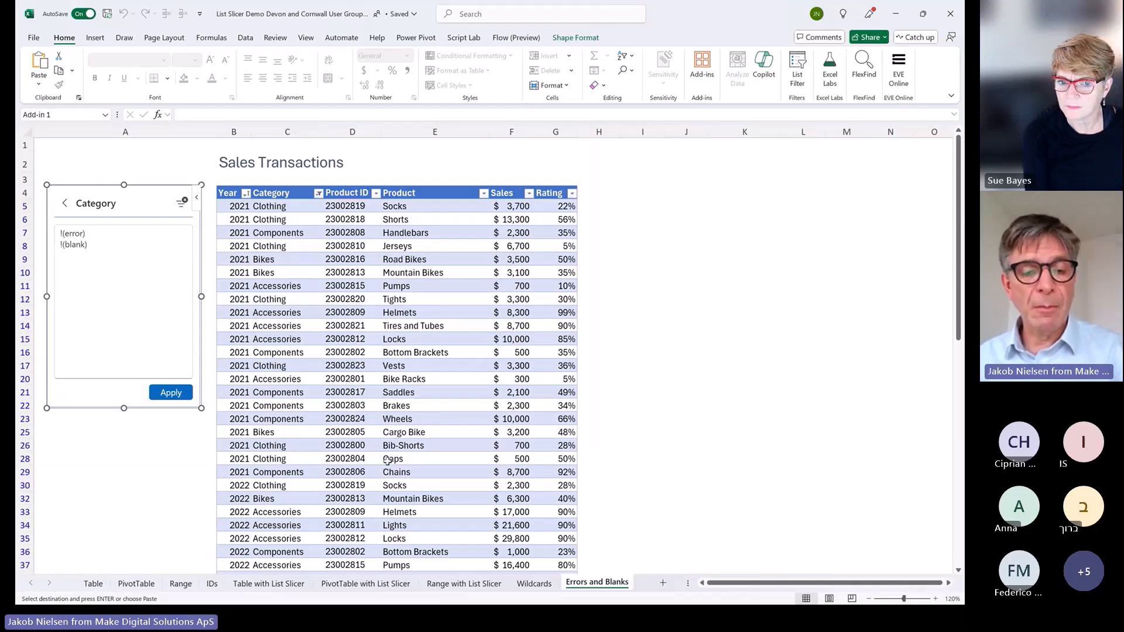
{"action": "key", "text": "alt+Tab"}
{"action": "key", "text": "Right"}
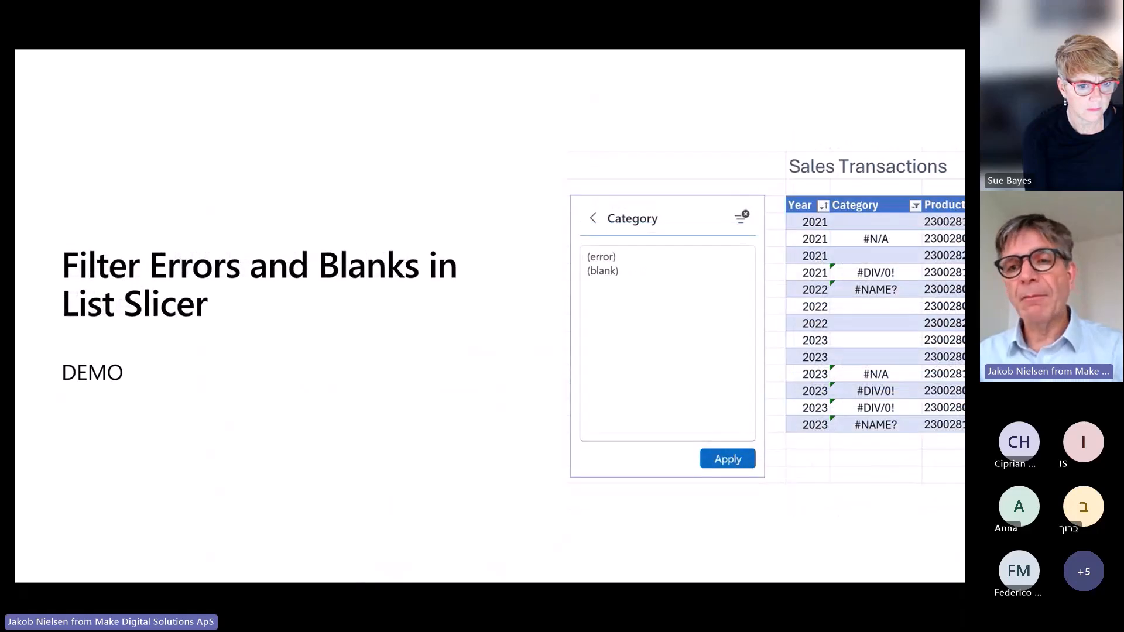
{"action": "key", "text": "Right"}
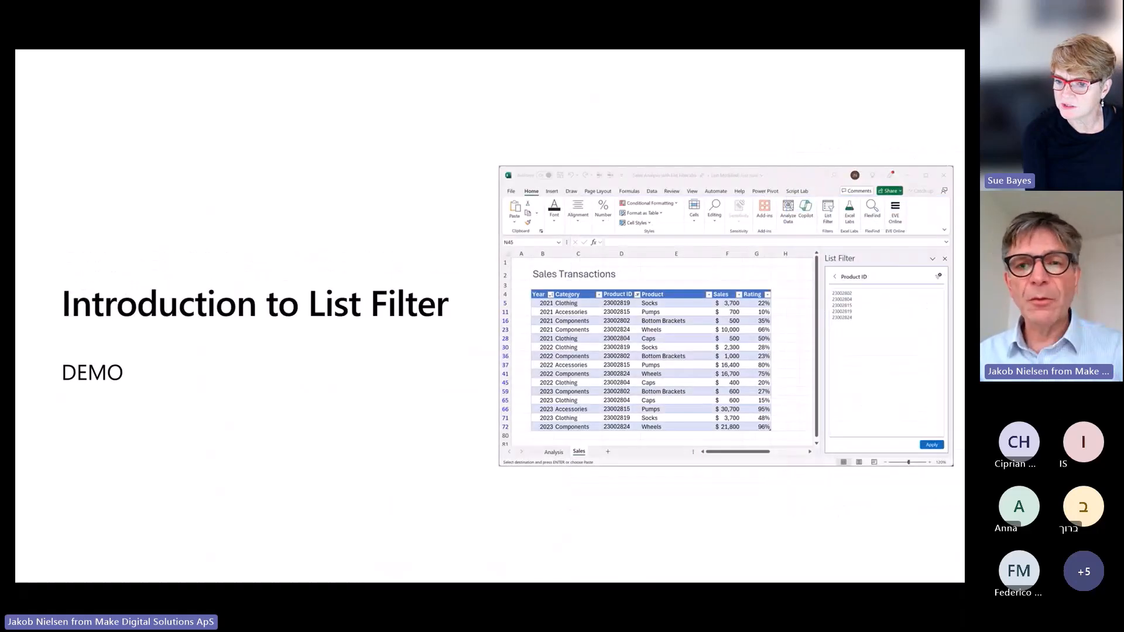
{"action": "key", "text": "Right"}
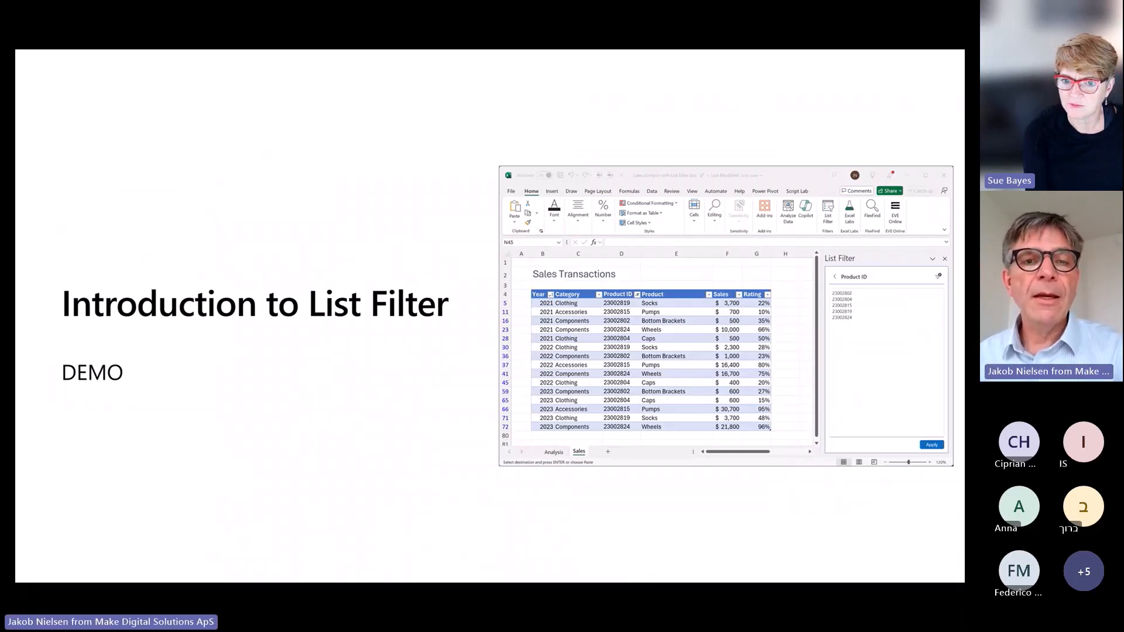
{"action": "key", "text": "alt+Tab"}
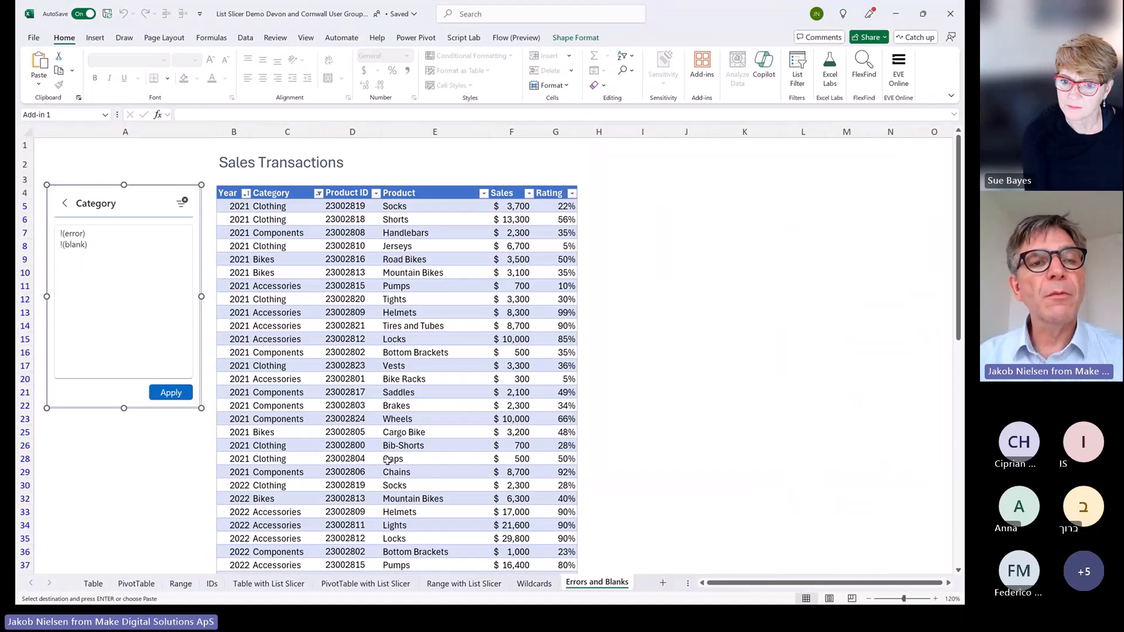
{"action": "left_click", "coordinate": [145, 280]}
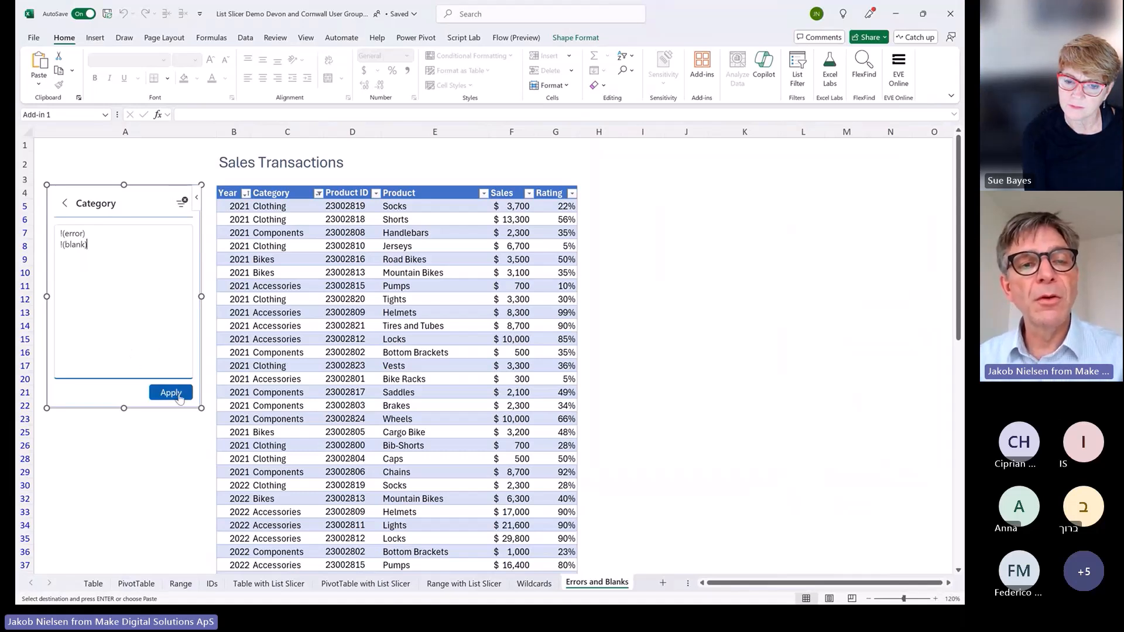
Replace the Category slicer's entries with the wildcard Cloth* and apply the filter
{"action": "left_click_drag", "start_coordinate": [110, 245], "coordinate": [54, 239]}
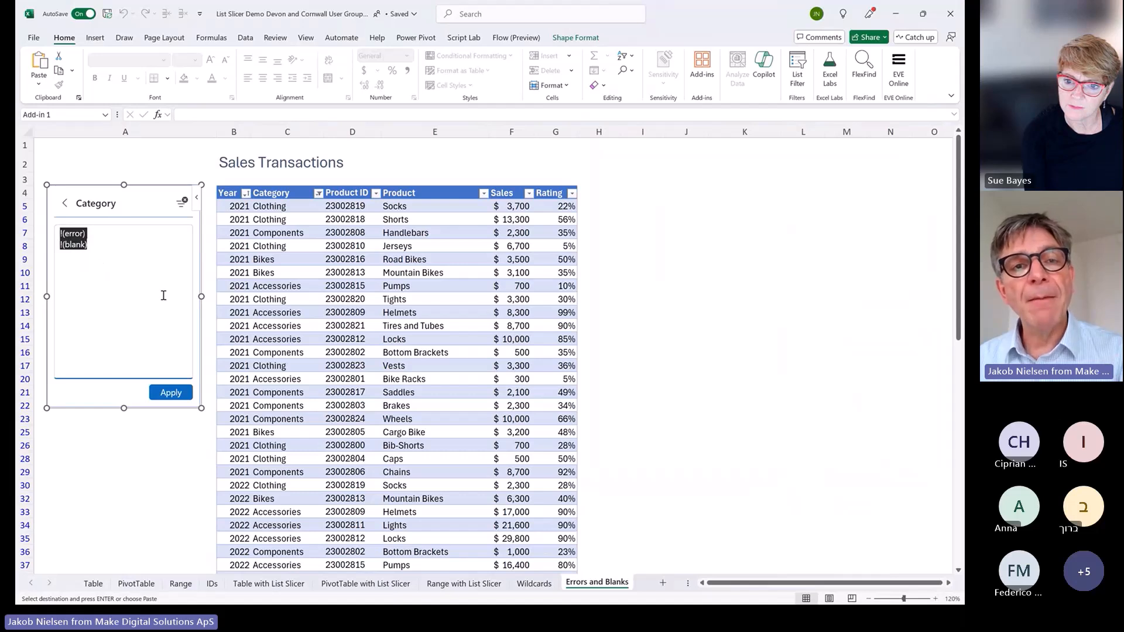
{"action": "type", "text": "Clo"}
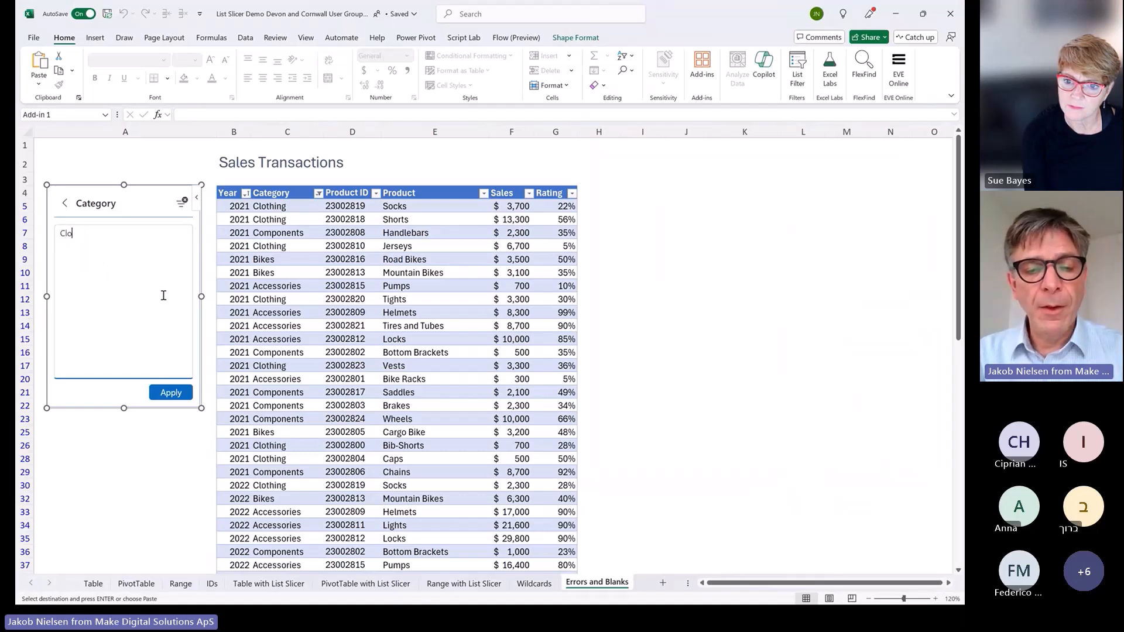
{"action": "type", "text": "th*"}
{"action": "left_click", "coordinate": [168, 395]}
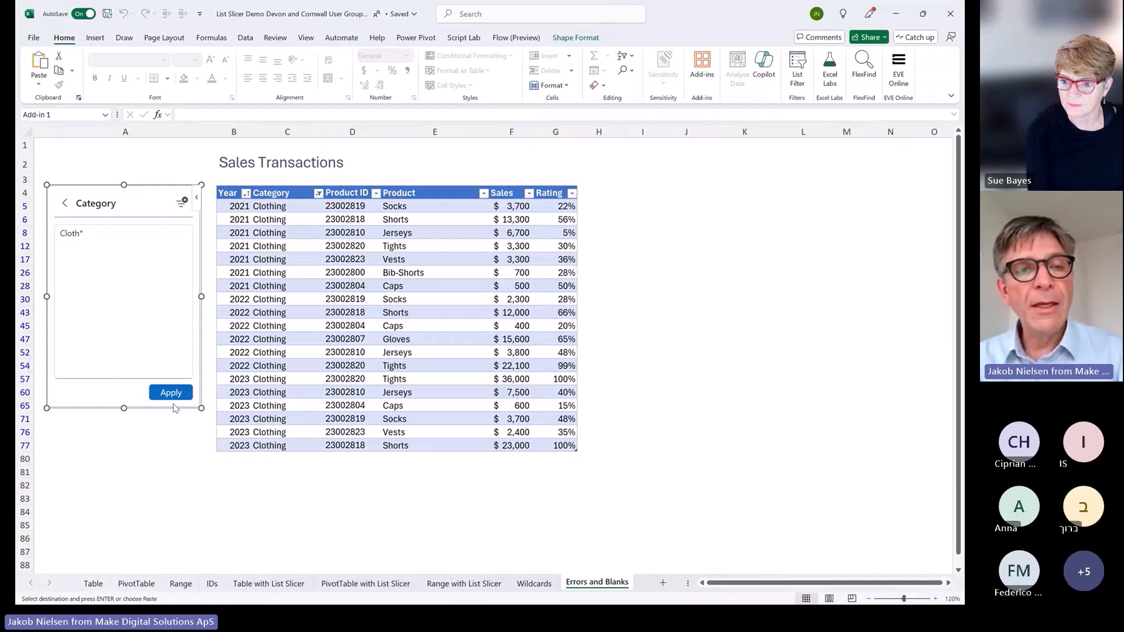
Clear the Category slicer's filter and switch to the presentation's "Introduction to List Filter" slide
{"action": "left_click", "coordinate": [182, 202]}
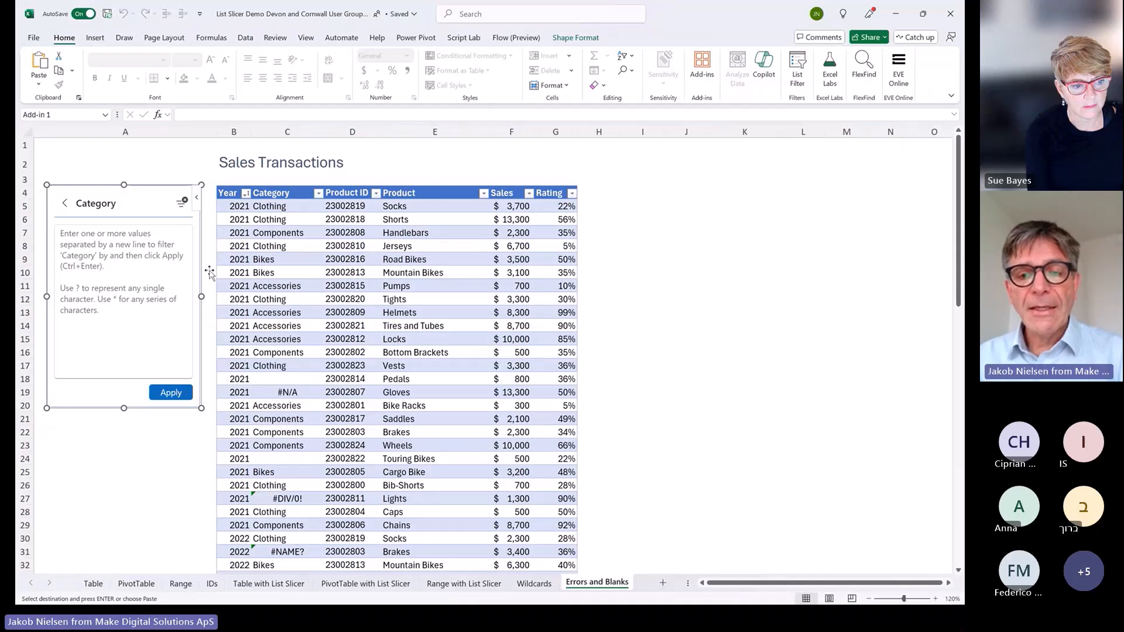
{"action": "key", "text": "alt+Tab"}
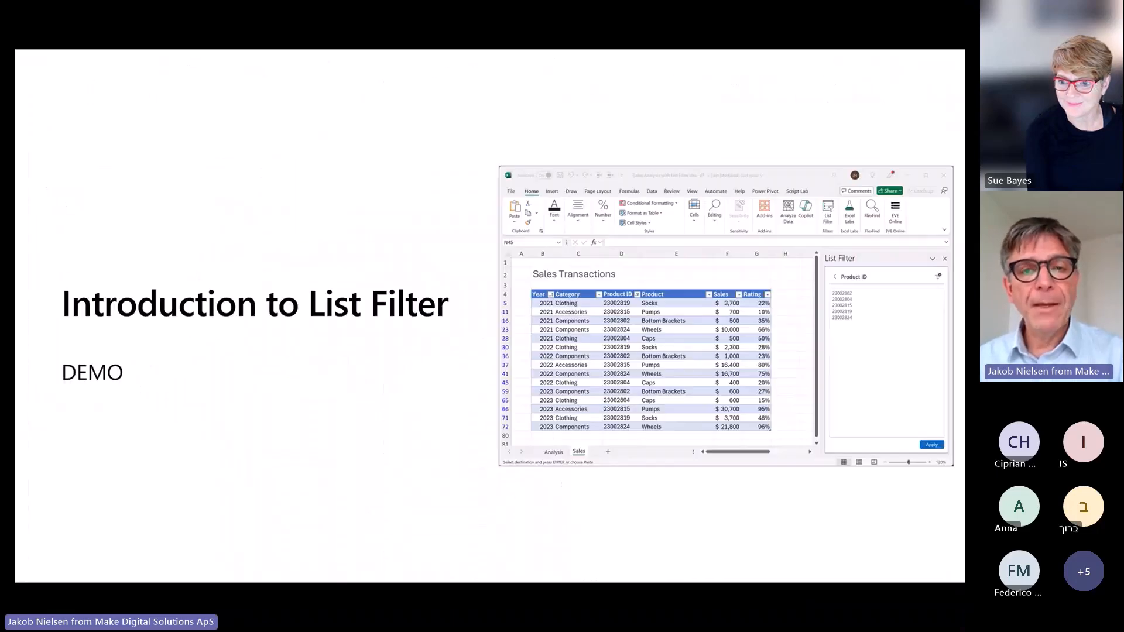
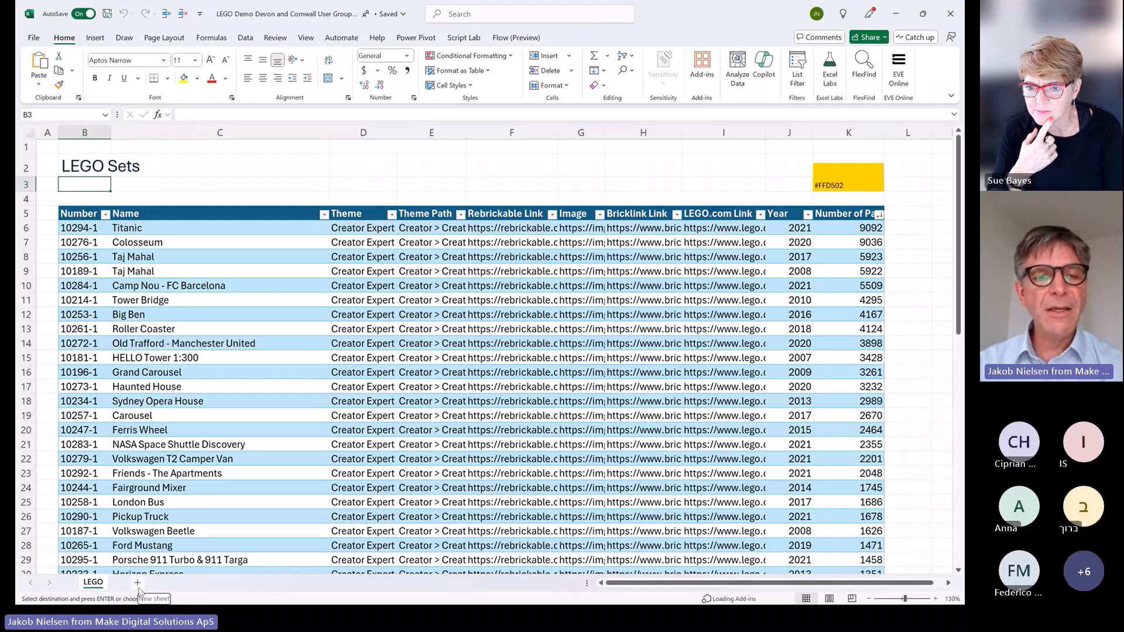
Add a new worksheet to the LEGO workbook and name it Catalog
{"action": "left_click", "coordinate": [139, 584]}
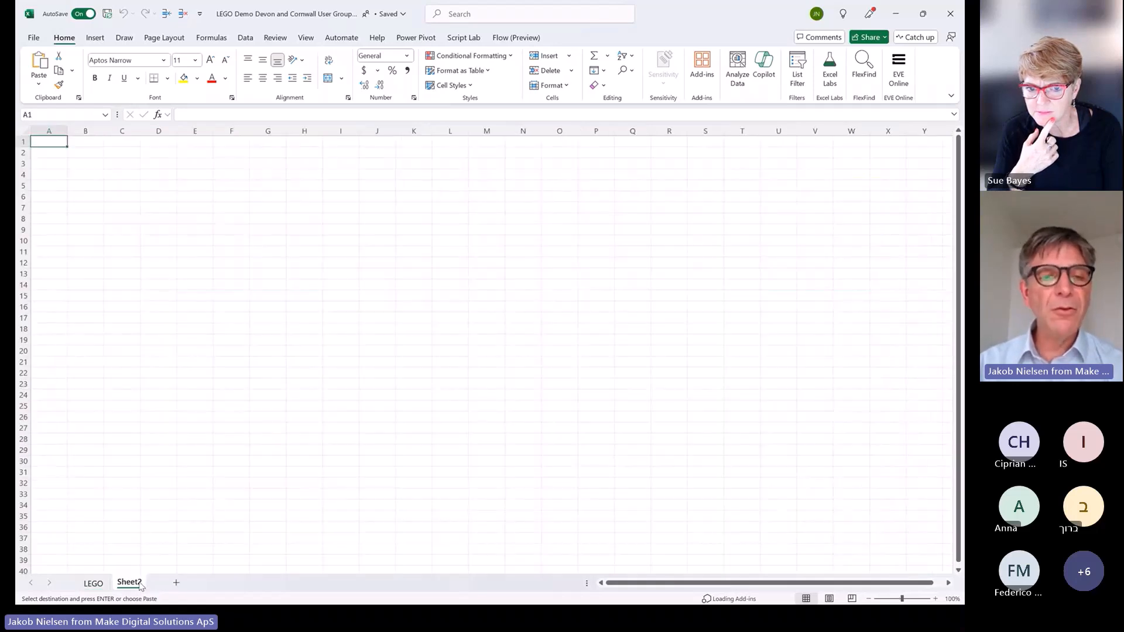
{"action": "right_click", "coordinate": [139, 584]}
{"action": "left_click", "coordinate": [174, 417]}
{"action": "type", "text": "Catlog"}
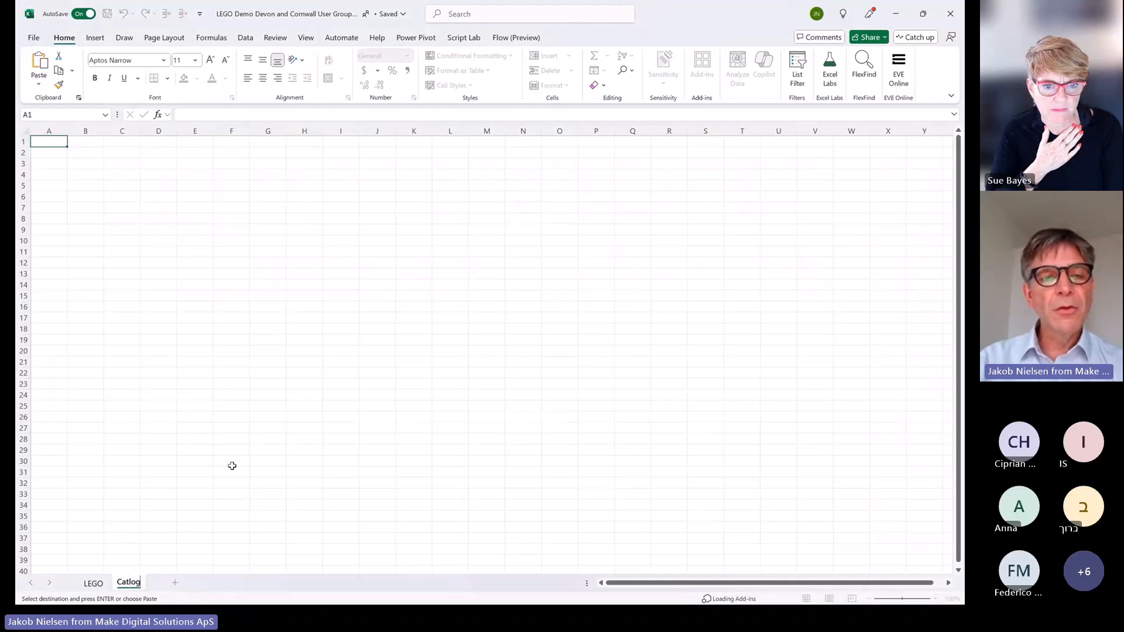
{"action": "key", "text": "BackSpace"}
{"action": "key", "text": "BackSpace"}
{"action": "key", "text": "BackSpace"}
{"action": "type", "text": "alog"}
{"action": "key", "text": "Return"}
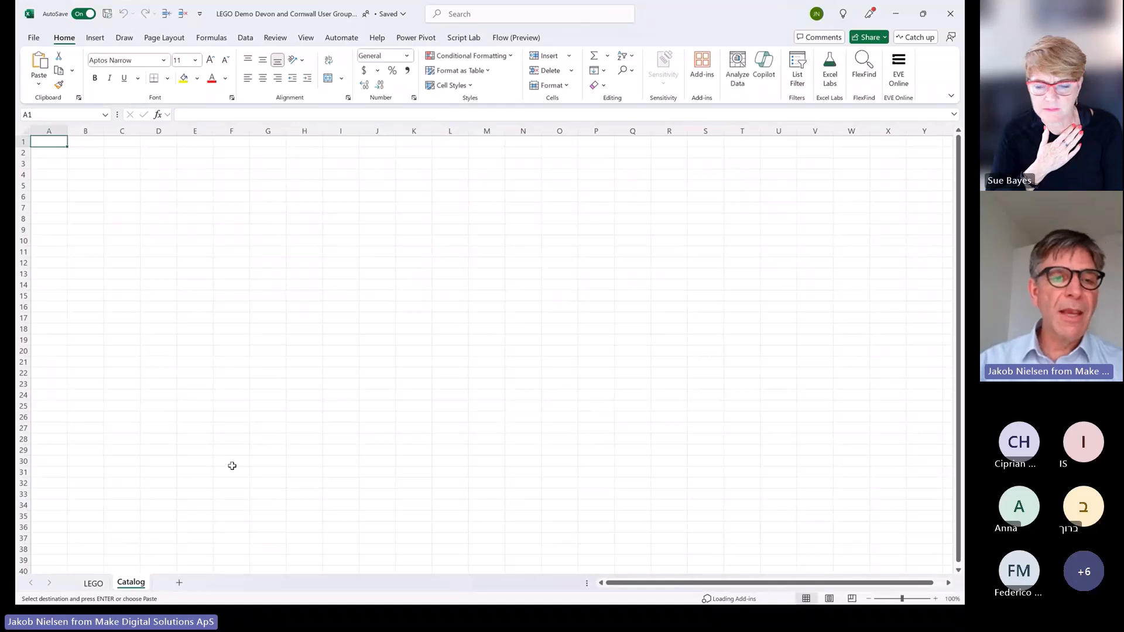
Add another worksheet after Catalog and name it Flow
{"action": "left_click", "coordinate": [179, 584]}
{"action": "right_click", "coordinate": [180, 582]}
{"action": "left_click", "coordinate": [213, 415]}
{"action": "type", "text": "Flow"}
{"action": "key", "text": "Return"}
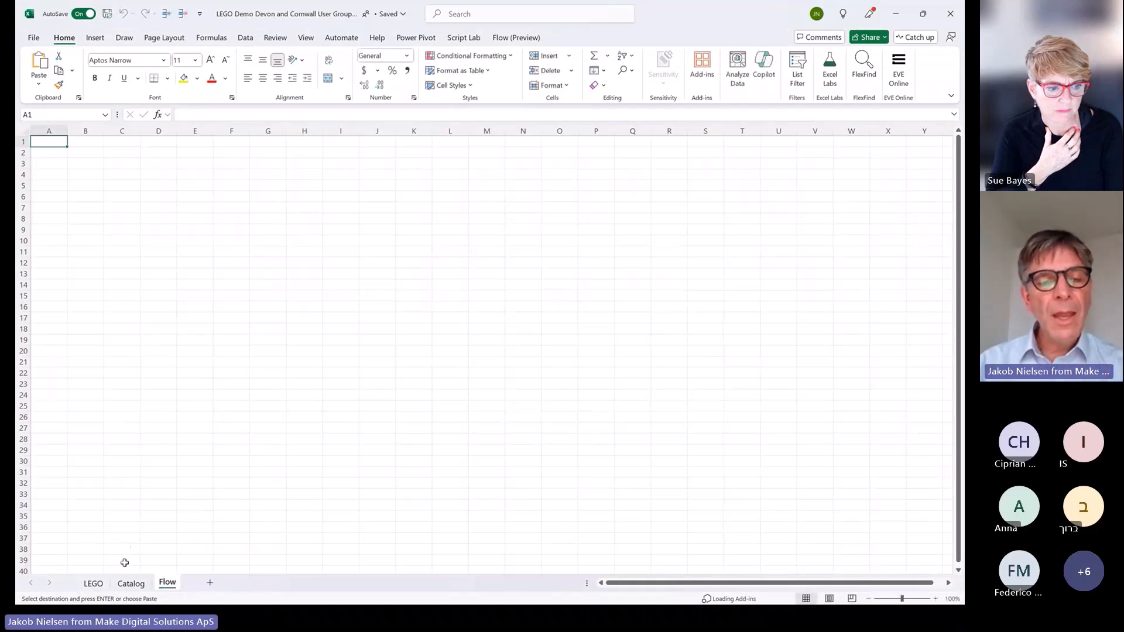
Copy the LEGO table's header and Titanic row to cell B3 of the Flow sheet and autofit columns B to K
{"action": "left_click", "coordinate": [94, 583]}
{"action": "left_click_drag", "start_coordinate": [78, 227], "coordinate": [848, 227]}
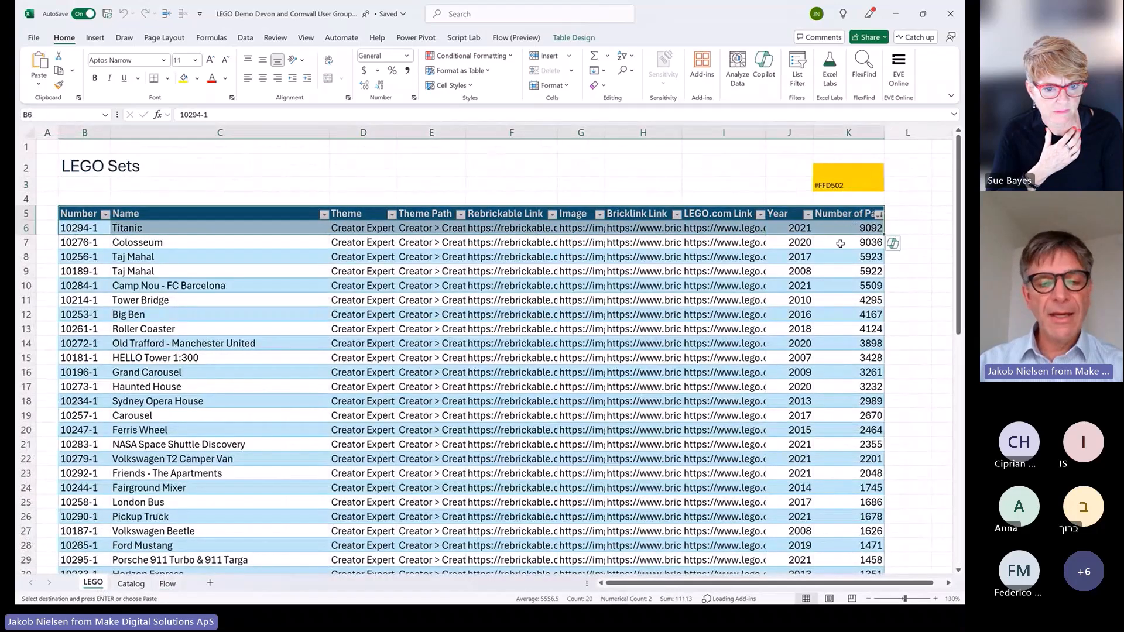
{"action": "key", "text": "ctrl+c"}
{"action": "left_click", "coordinate": [167, 584]}
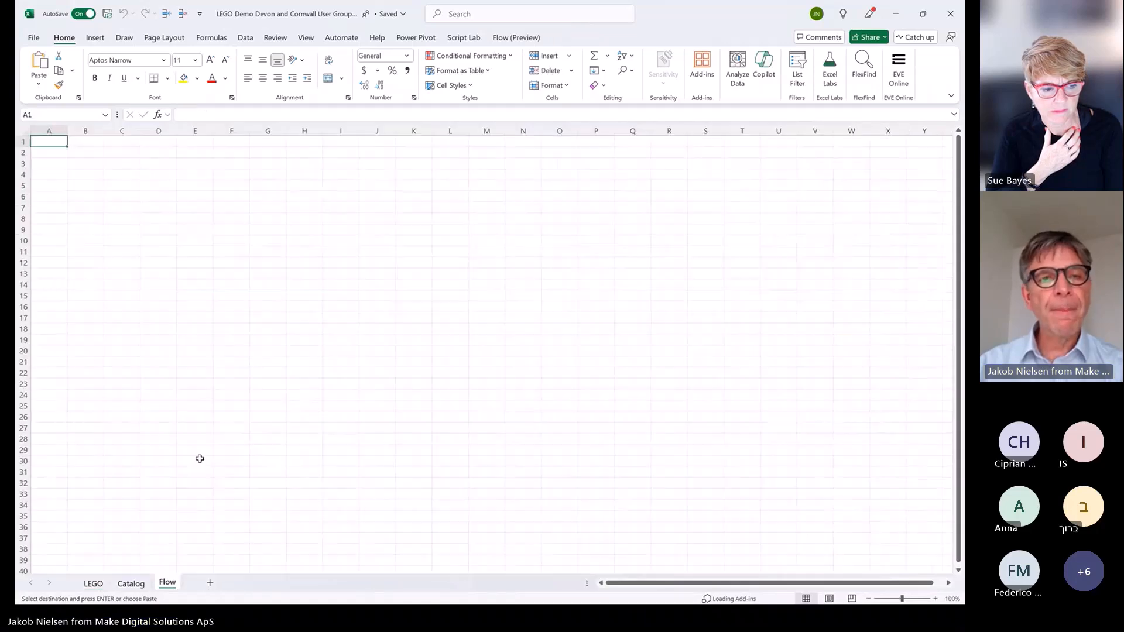
{"action": "left_click", "coordinate": [85, 164]}
{"action": "key", "text": "ctrl+v"}
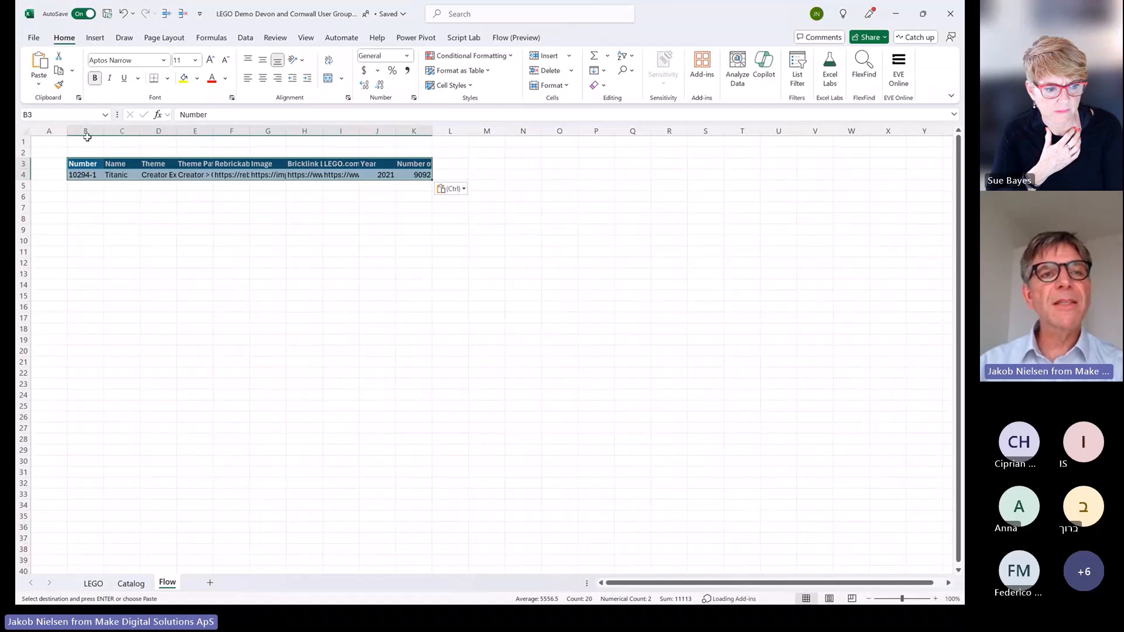
{"action": "left_click_drag", "start_coordinate": [87, 133], "coordinate": [432, 131]}
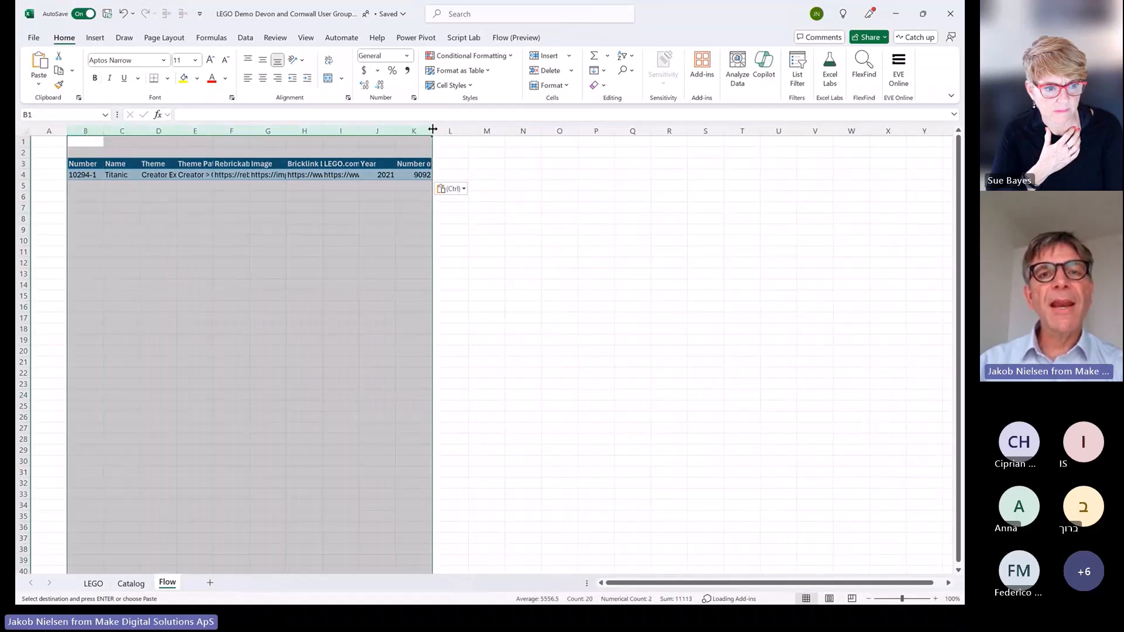
{"action": "double_click", "coordinate": [432, 131]}
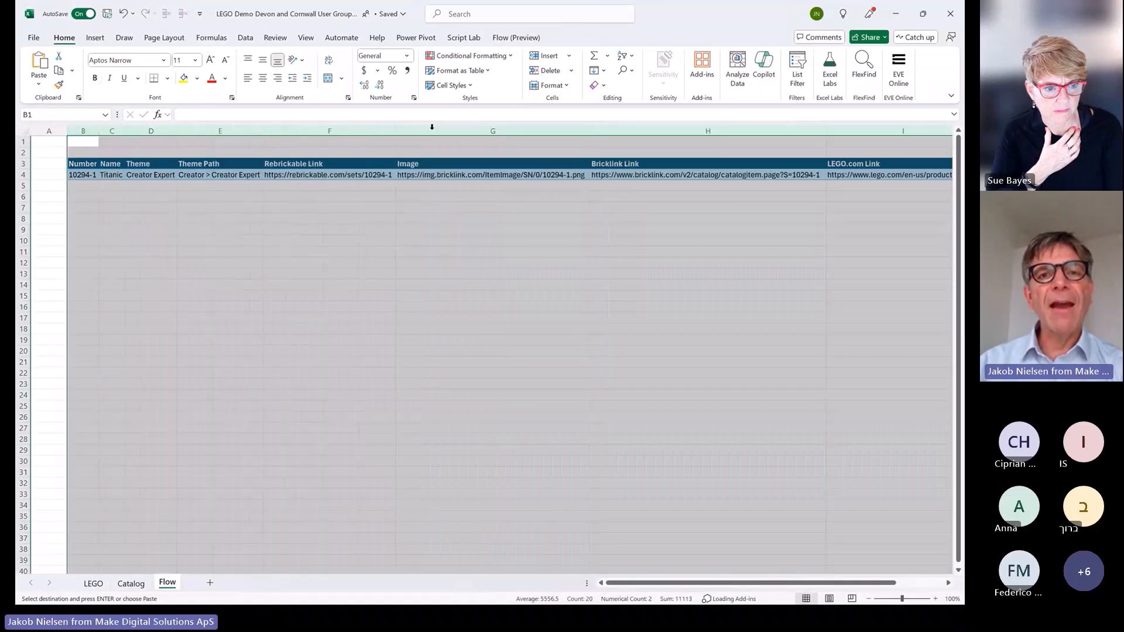
Enter the formula =C4 in cell B7 of the Flow sheet to reference the set's name
{"action": "left_click", "coordinate": [89, 216]}
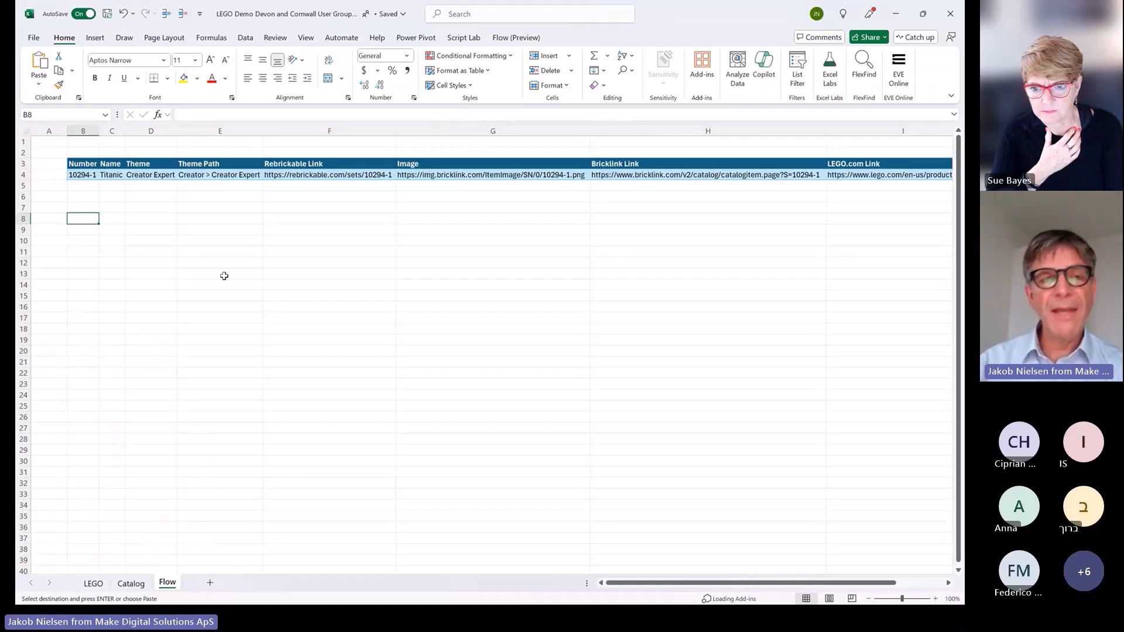
{"action": "key", "text": "Up"}
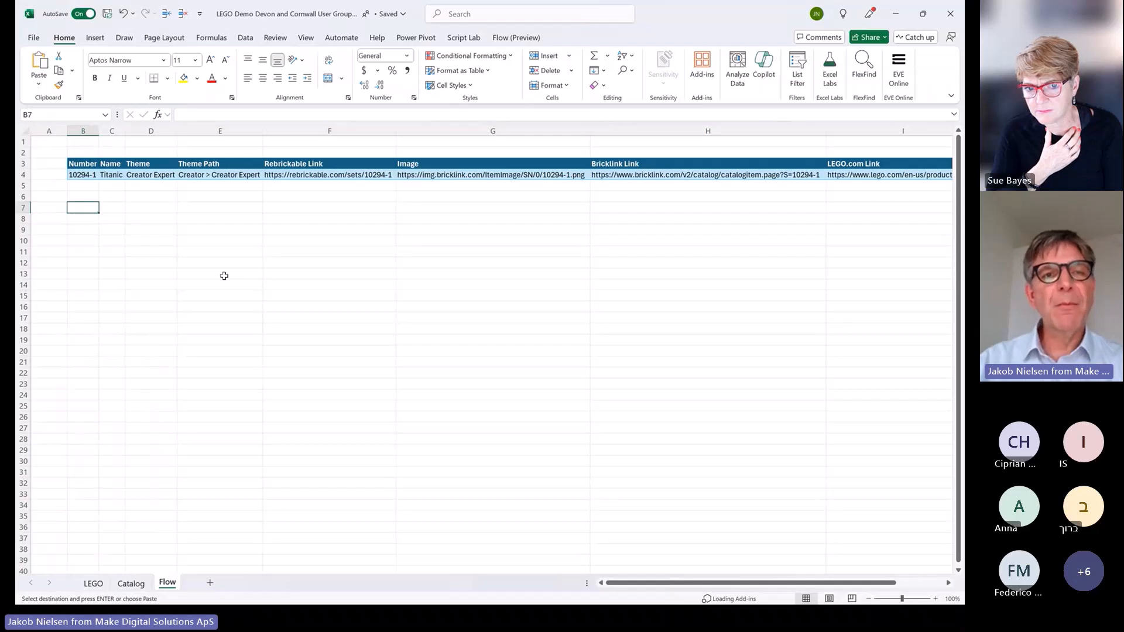
{"action": "type", "text": "="}
{"action": "key", "text": "Up"}
{"action": "key", "text": "Up"}
{"action": "key", "text": "Up"}
{"action": "key", "text": "Right"}
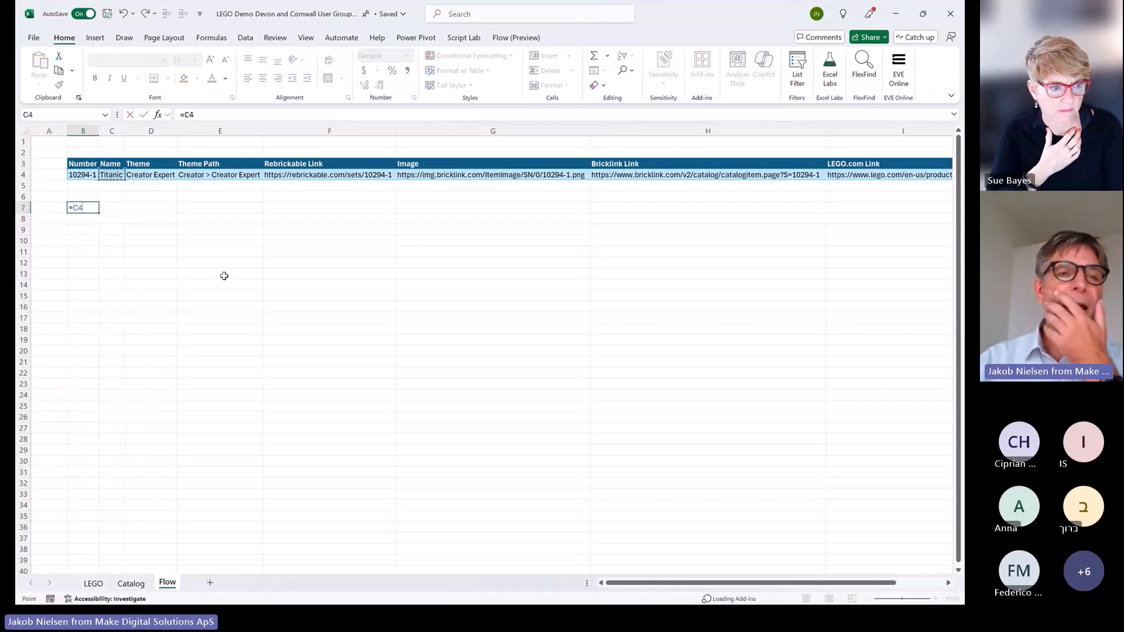
{"action": "key", "text": "Return"}
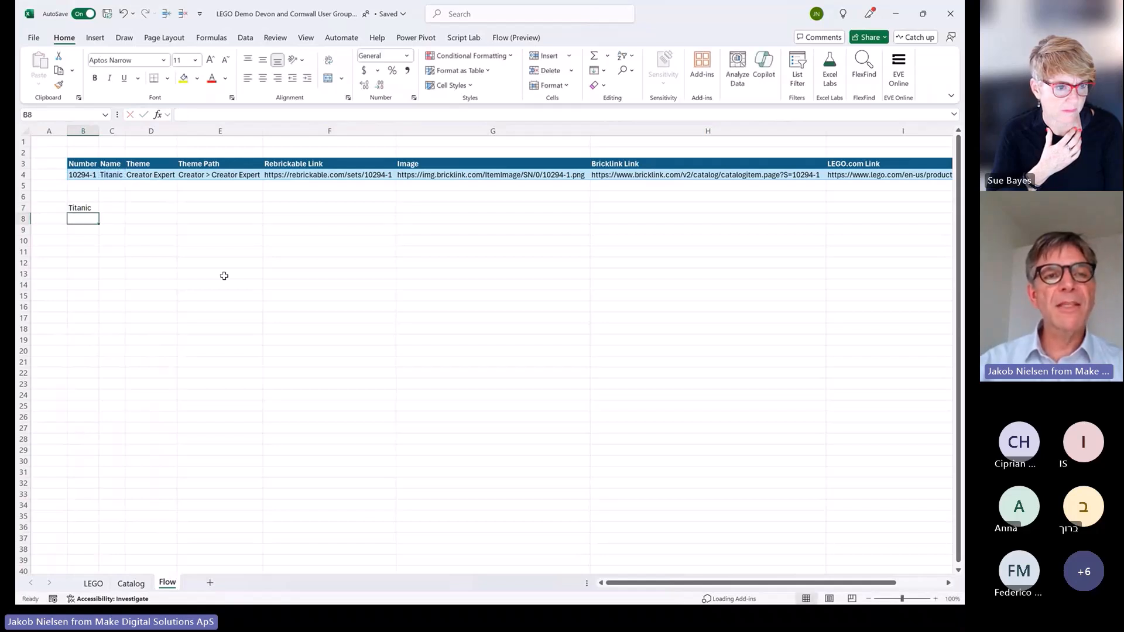
Enter the formula =B4 in cell B8 to reference the set's number
{"action": "type", "text": "="}
{"action": "key", "text": "Up"}
{"action": "key", "text": "Up"}
{"action": "key", "text": "Up"}
{"action": "key", "text": "Up"}
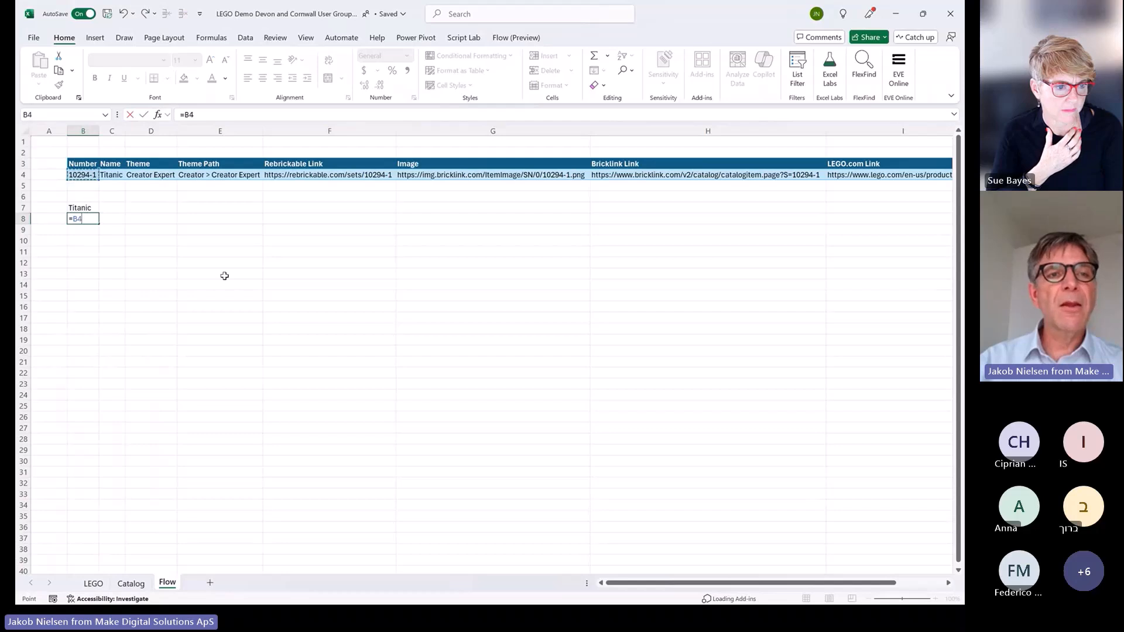
{"action": "key", "text": "Return"}
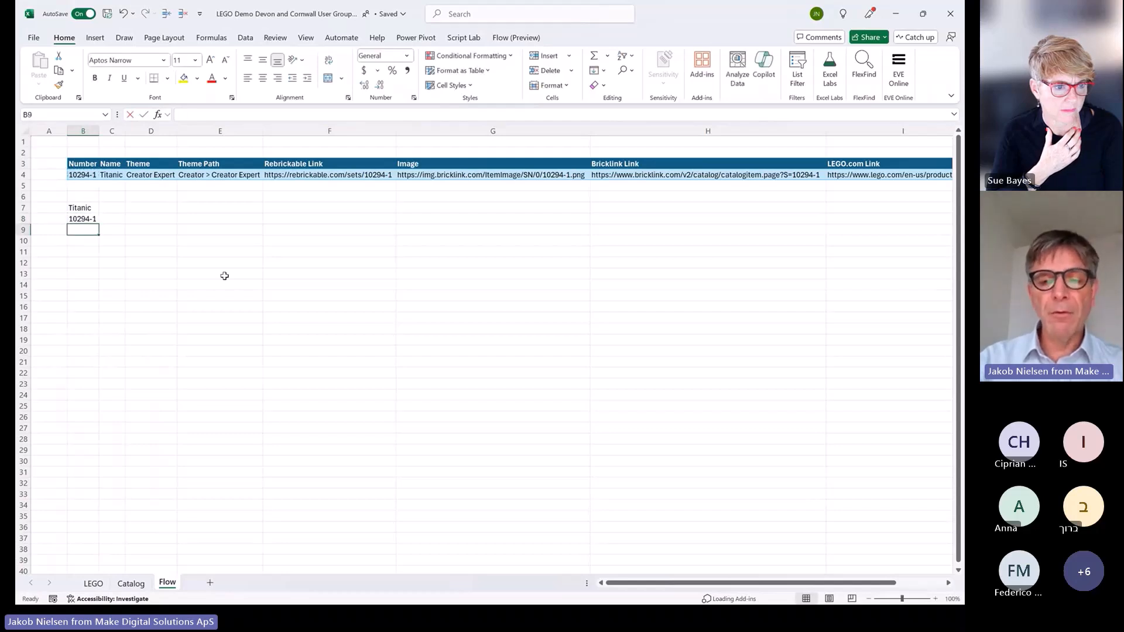
Enter =IMAGE(G4) in cell B9 for the set's picture, and enable the blocked content by making the workbook a trusted document
{"action": "type", "text": "=IMAGE("}
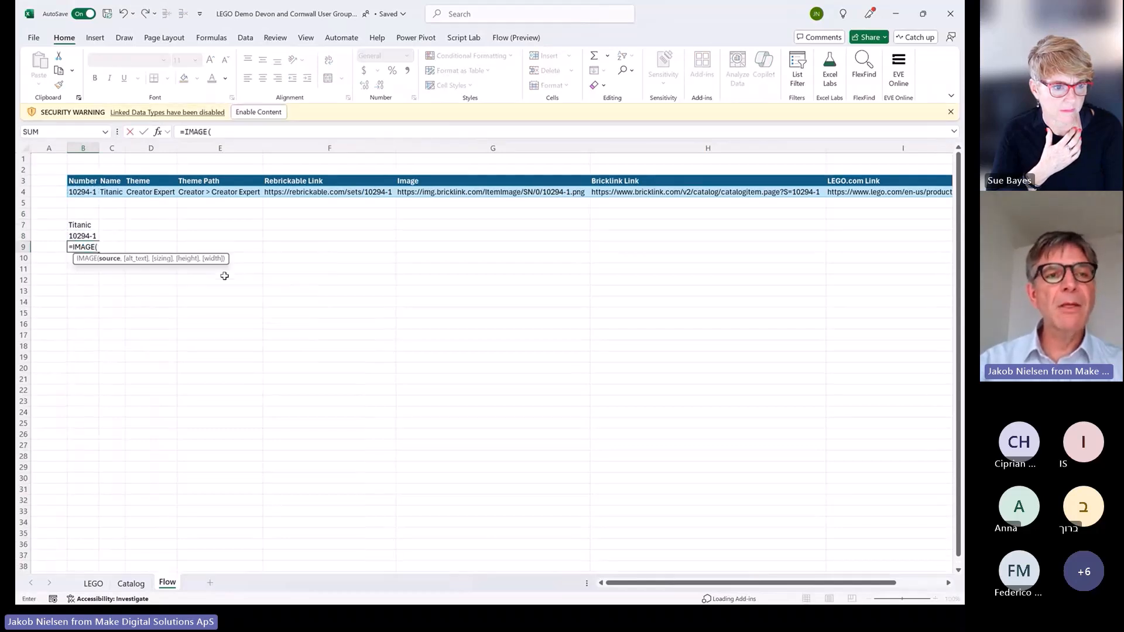
{"action": "key", "text": "Up"}
{"action": "key", "text": "Up"}
{"action": "key", "text": "Up"}
{"action": "key", "text": "Up"}
{"action": "key", "text": "Up"}
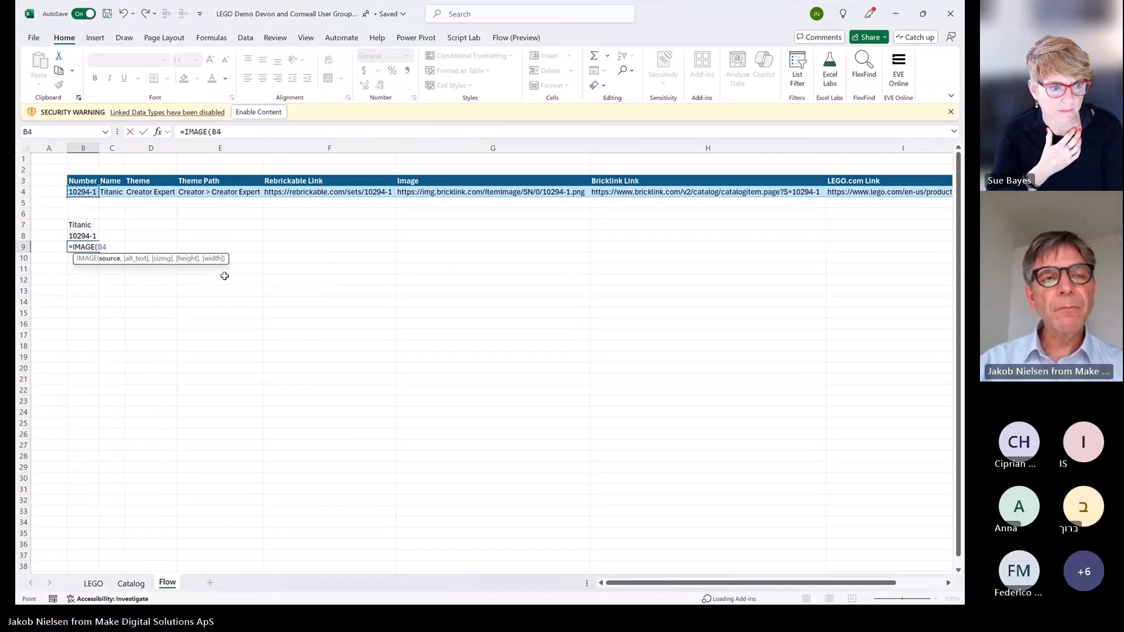
{"action": "key", "text": "Right"}
{"action": "key", "text": "Right"}
{"action": "key", "text": "Right"}
{"action": "key", "text": "Right"}
{"action": "key", "text": "Right"}
{"action": "key", "text": "Right"}
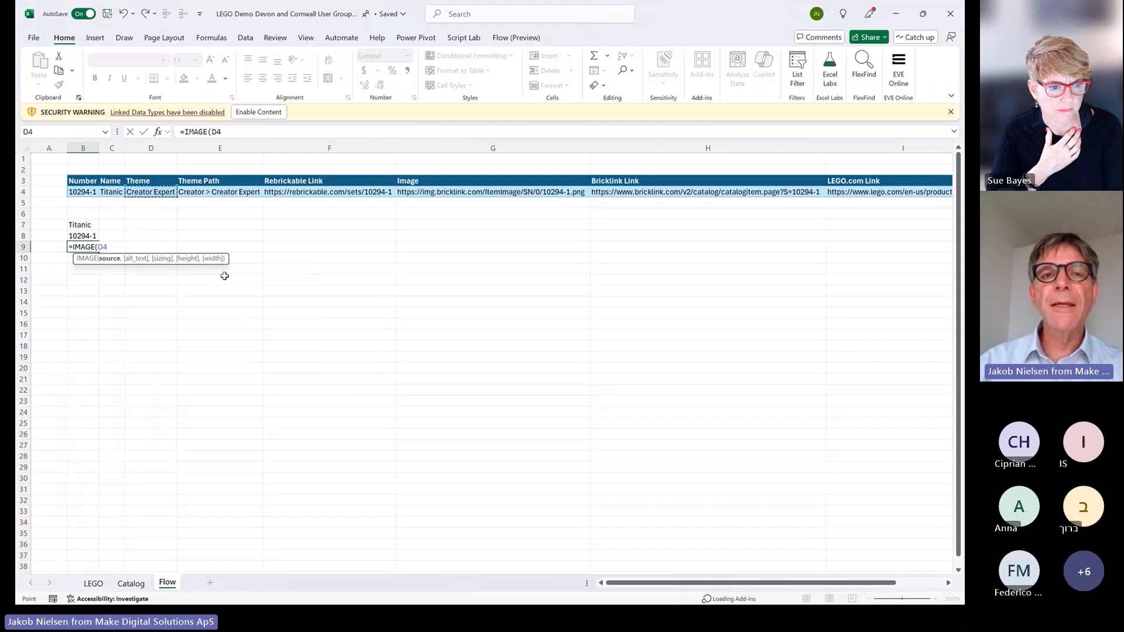
{"action": "key", "text": "Left"}
{"action": "key", "text": "Return"}
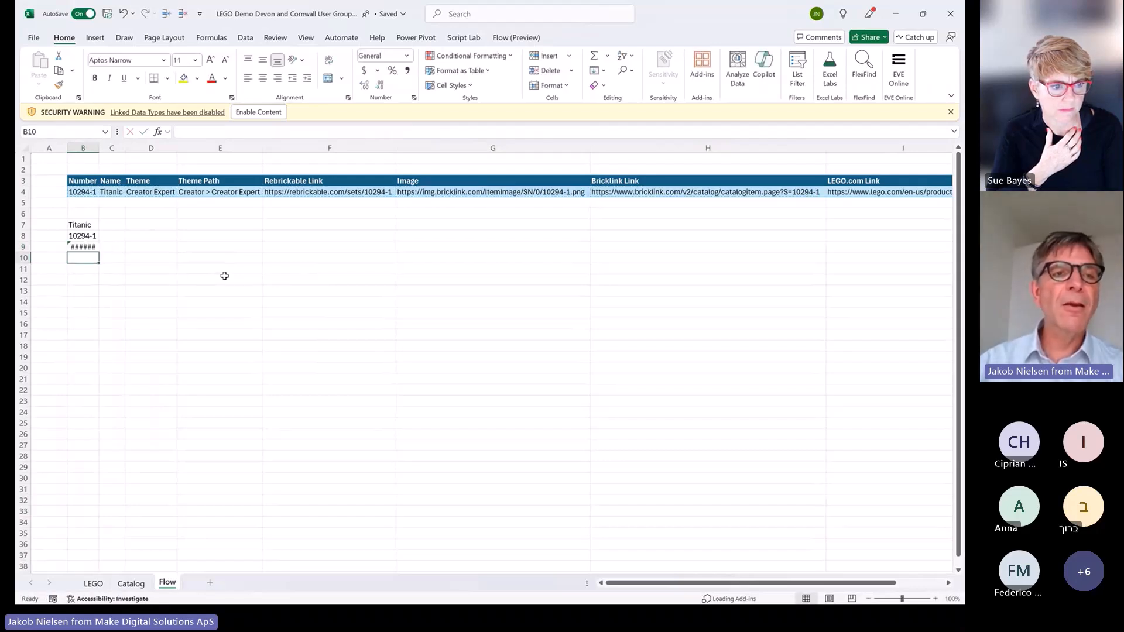
{"action": "left_click", "coordinate": [258, 112]}
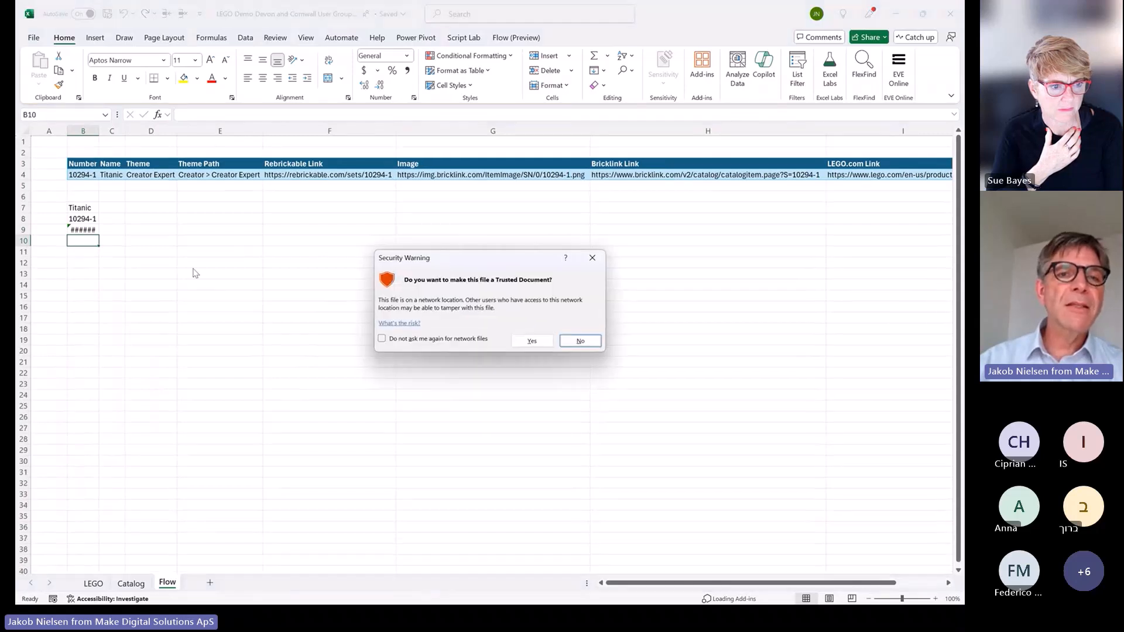
{"action": "left_click", "coordinate": [539, 341]}
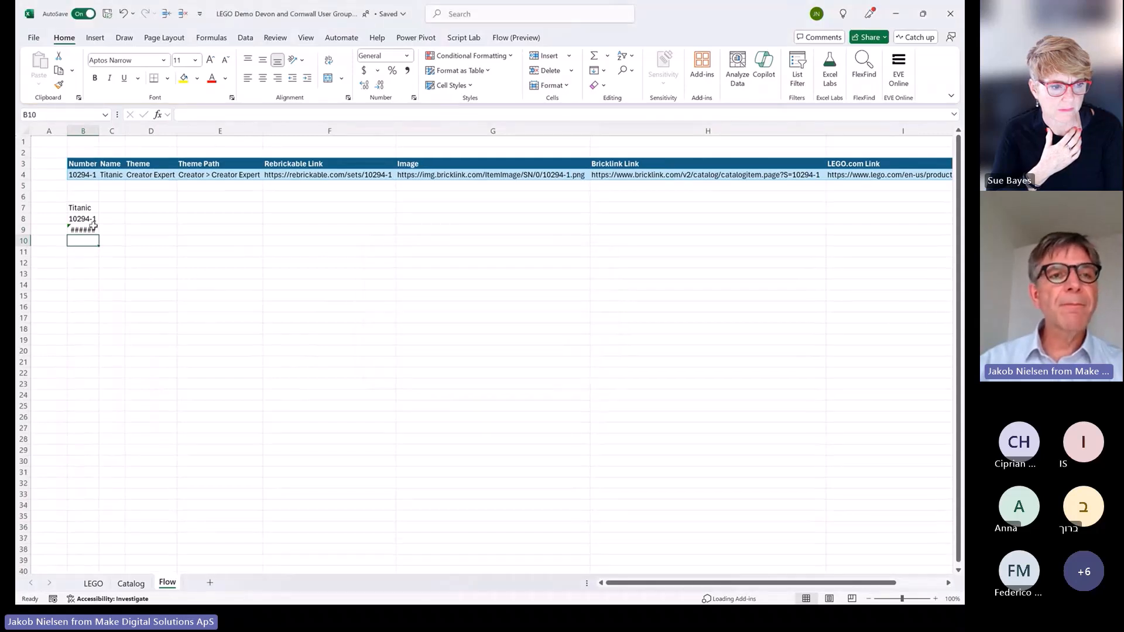
Widen column B, increase the height of row 9, and re-enter the IMAGE formula in cell B9 so it recalculates
{"action": "left_click_drag", "start_coordinate": [99, 129], "coordinate": [159, 130]}
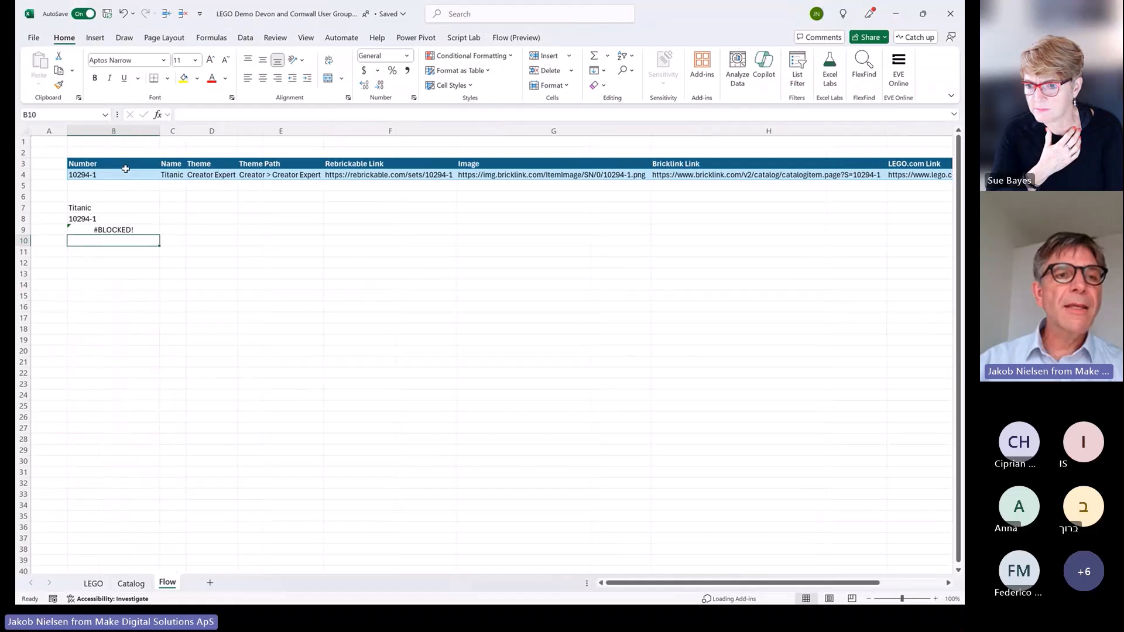
{"action": "left_click_drag", "start_coordinate": [25, 235], "coordinate": [26, 267]}
{"action": "left_click", "coordinate": [98, 243]}
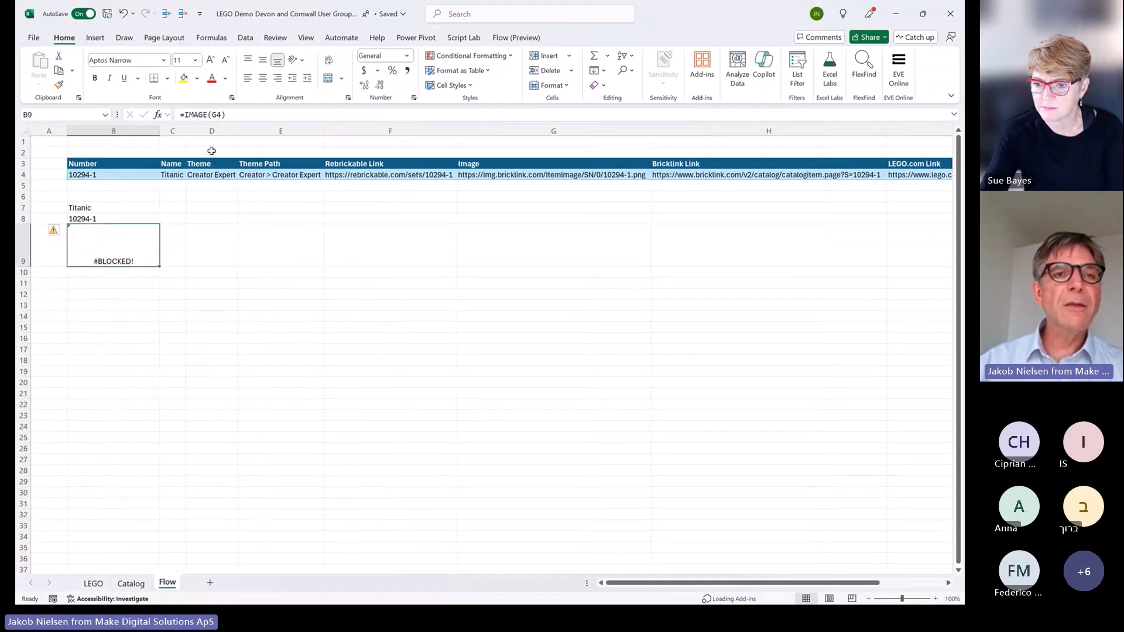
{"action": "key", "text": "F2"}
{"action": "key", "text": "Return"}
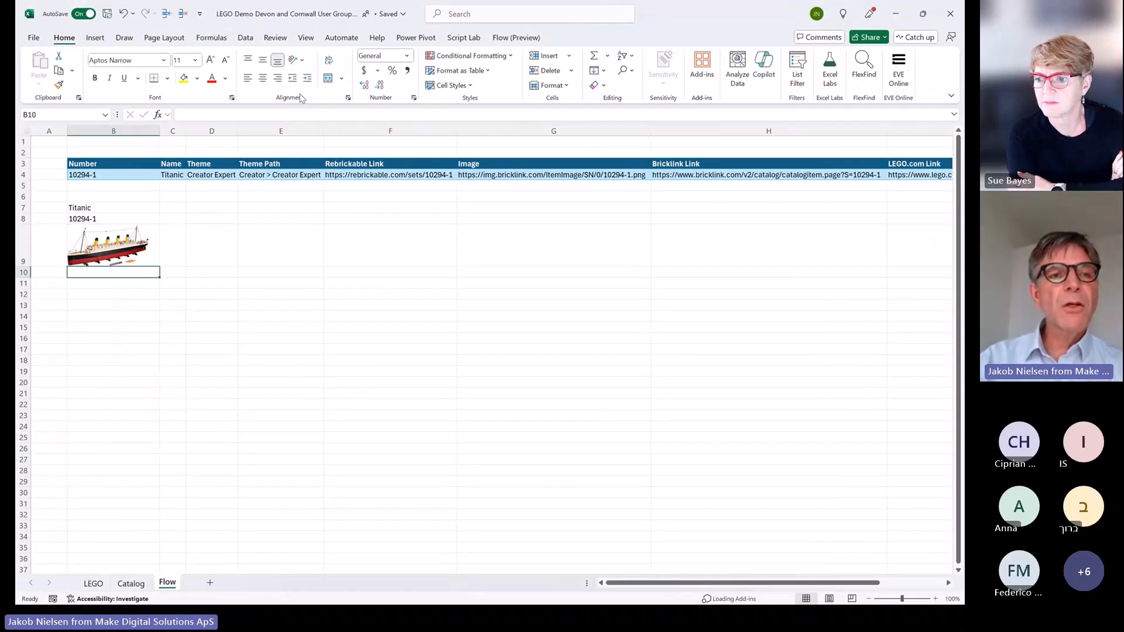
Enter =K4&" parts | "&J4 in cell B10 to combine the set's number of parts and year
{"action": "type", "text": "="}
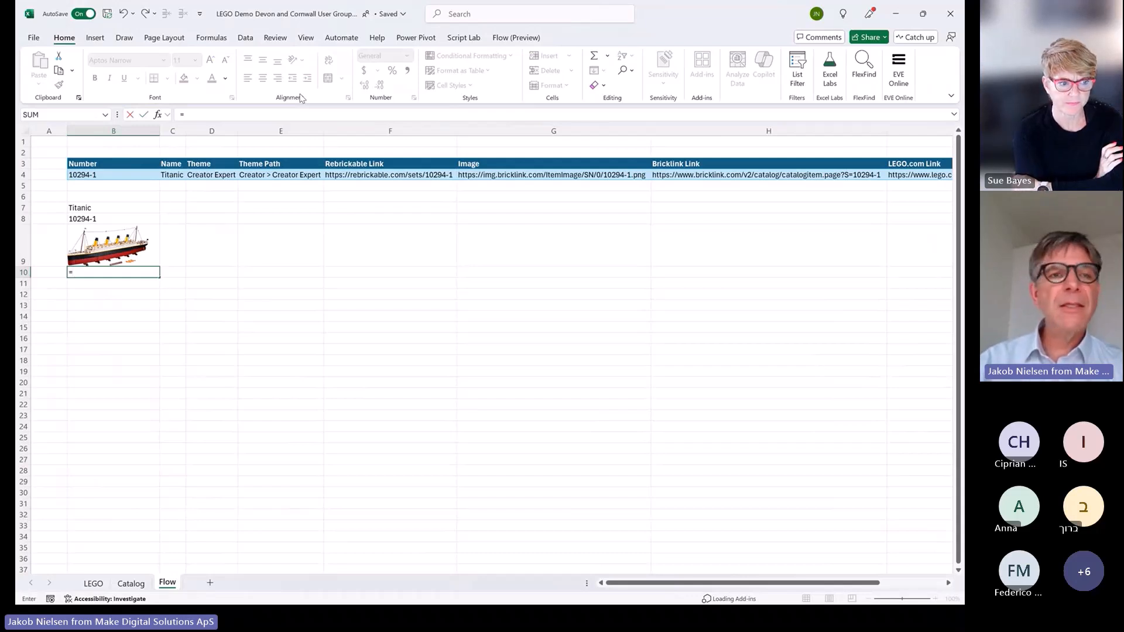
{"action": "key", "text": "Up"}
{"action": "key", "text": "Up"}
{"action": "key", "text": "Up"}
{"action": "key", "text": "Up"}
{"action": "key", "text": "Up"}
{"action": "key", "text": "Up"}
{"action": "key", "text": "Right"}
{"action": "key", "text": "Right"}
{"action": "key", "text": "Right"}
{"action": "key", "text": "Right"}
{"action": "key", "text": "Right"}
{"action": "key", "text": "Right"}
{"action": "key", "text": "Right"}
{"action": "key", "text": "Right"}
{"action": "key", "text": "Right"}
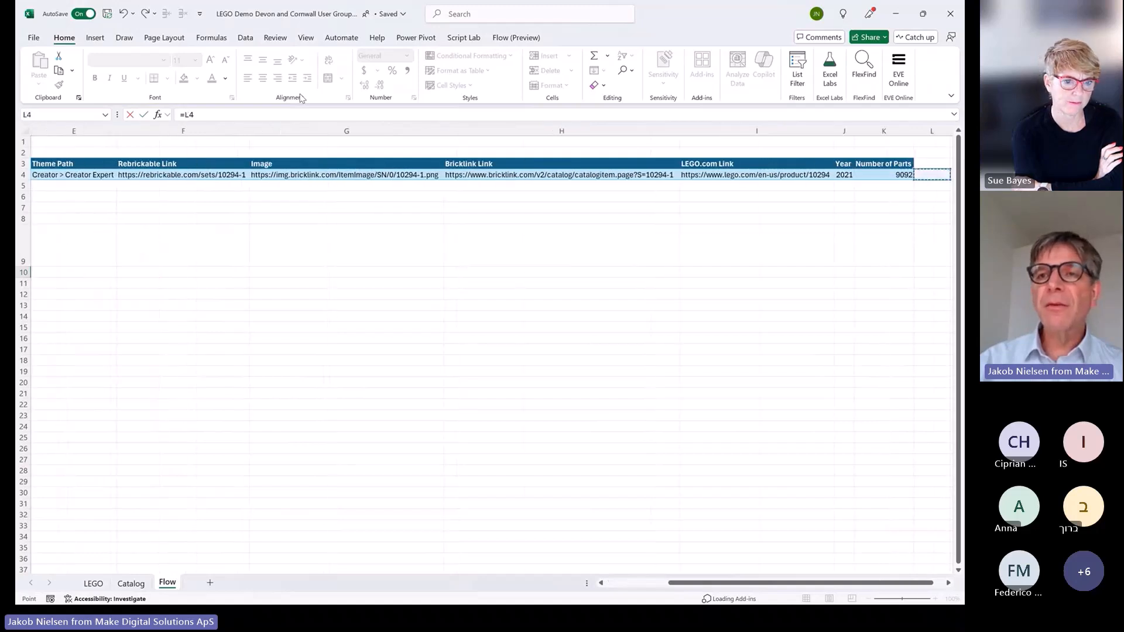
{"action": "type", "text": "&"}
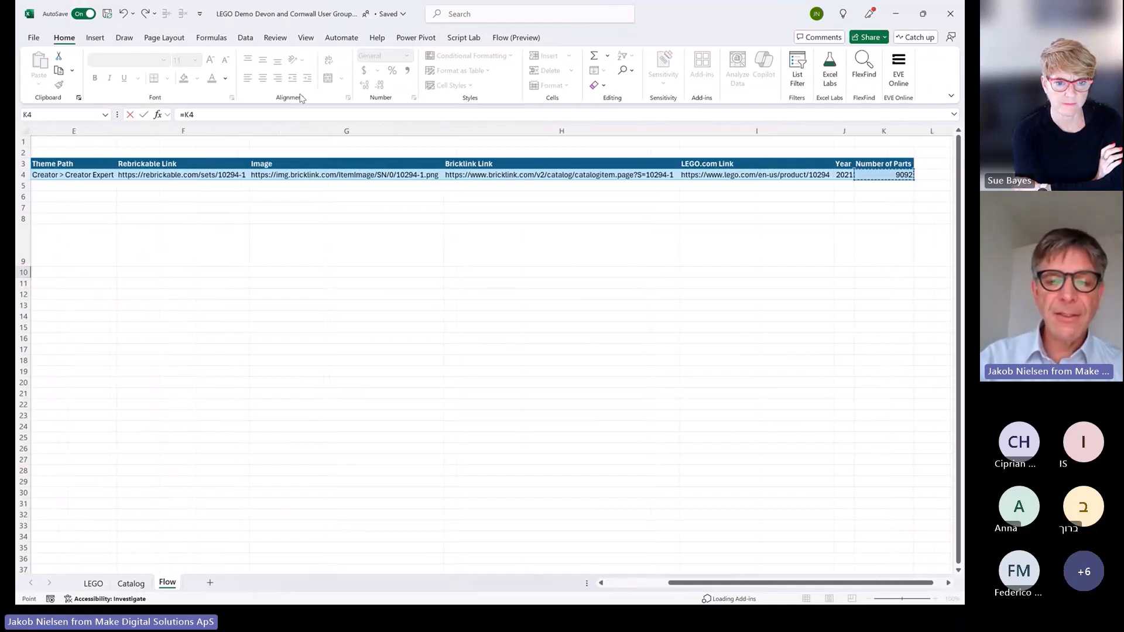
{"action": "type", "text": "\" parts | \"&"}
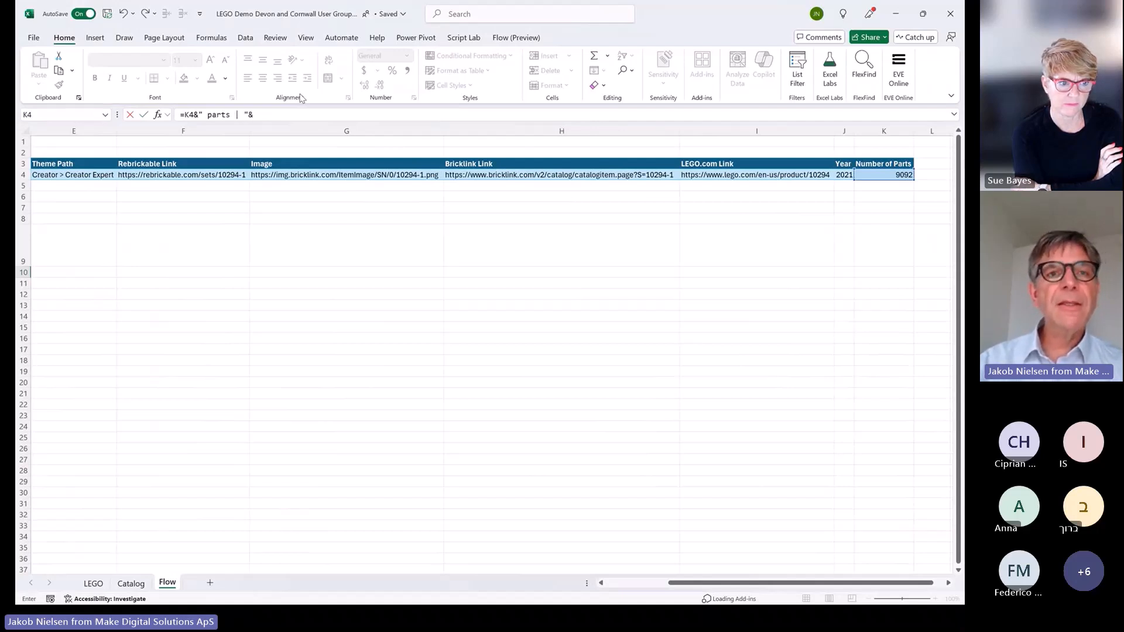
{"action": "left_click", "coordinate": [844, 177]}
{"action": "key", "text": "Return"}
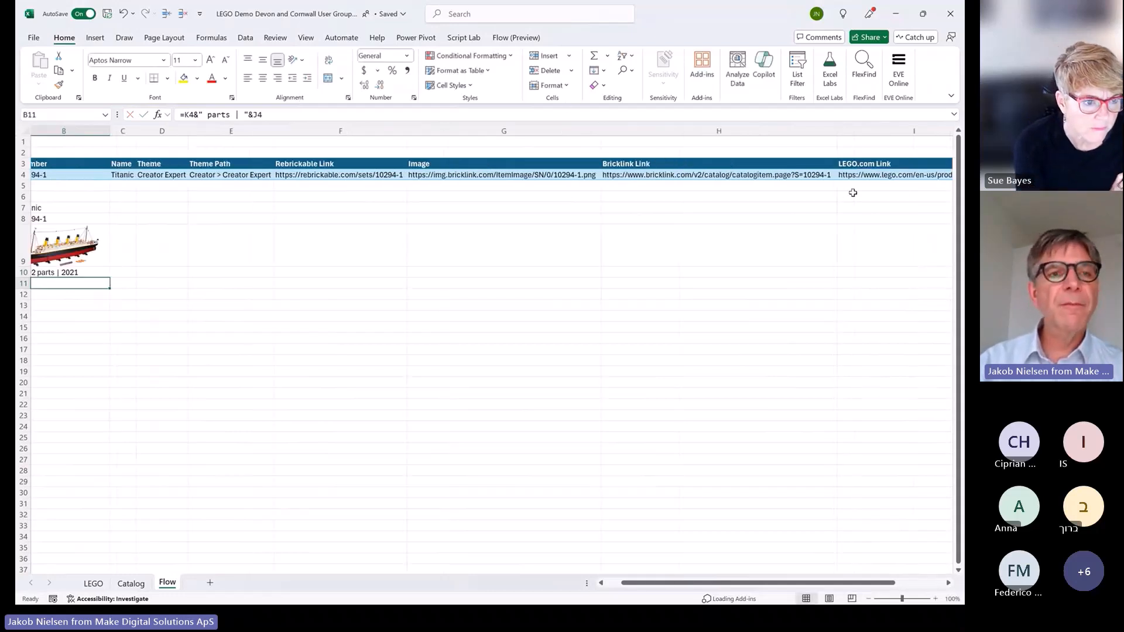
Increase the height of row 9 and centre the set's picture in cell B9 both vertically and horizontally
{"action": "key", "text": "Up"}
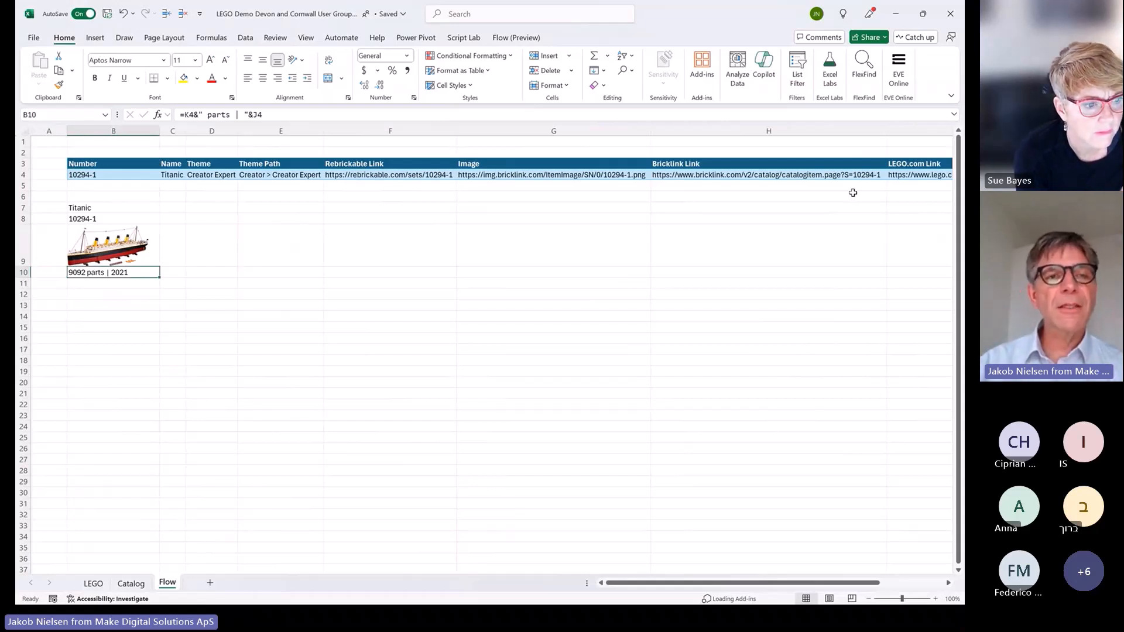
{"action": "left_click_drag", "start_coordinate": [22, 267], "coordinate": [22, 311]}
{"action": "left_click", "coordinate": [127, 275]}
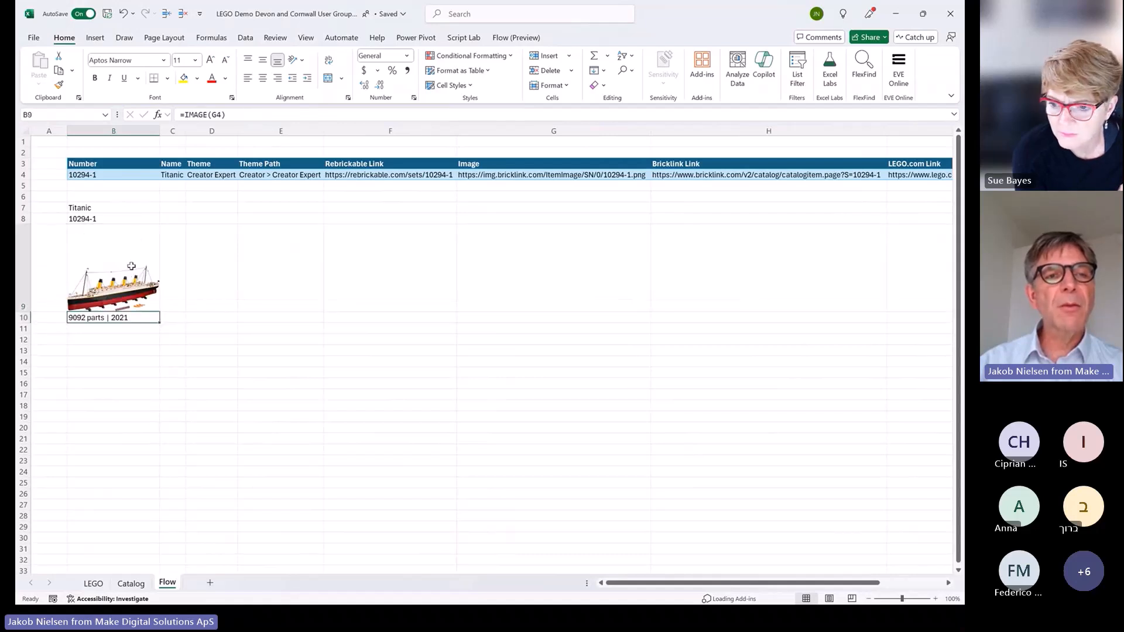
{"action": "left_click", "coordinate": [263, 60]}
{"action": "left_click", "coordinate": [263, 78]}
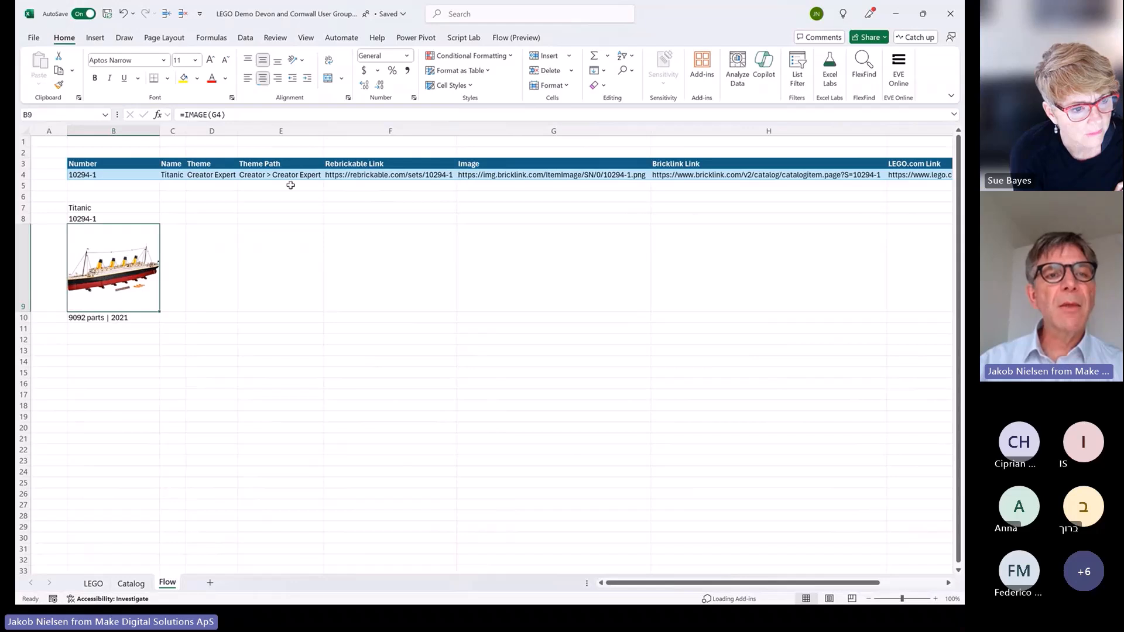
Right-align the parts and year text in cell B10
{"action": "left_click", "coordinate": [148, 319]}
{"action": "left_click", "coordinate": [278, 78]}
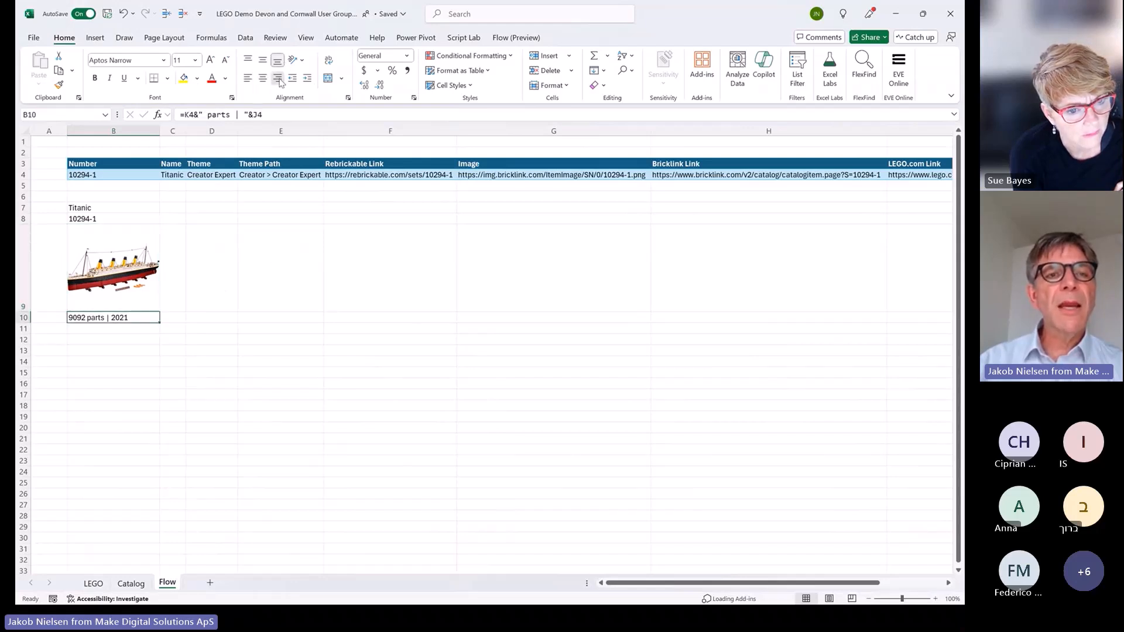
Format the set's name in cell B7 as 14-point bold text with the recently used gold fill colour
{"action": "left_click", "coordinate": [95, 219]}
{"action": "left_click", "coordinate": [96, 208]}
{"action": "left_click", "coordinate": [211, 59]}
{"action": "left_click", "coordinate": [211, 59]}
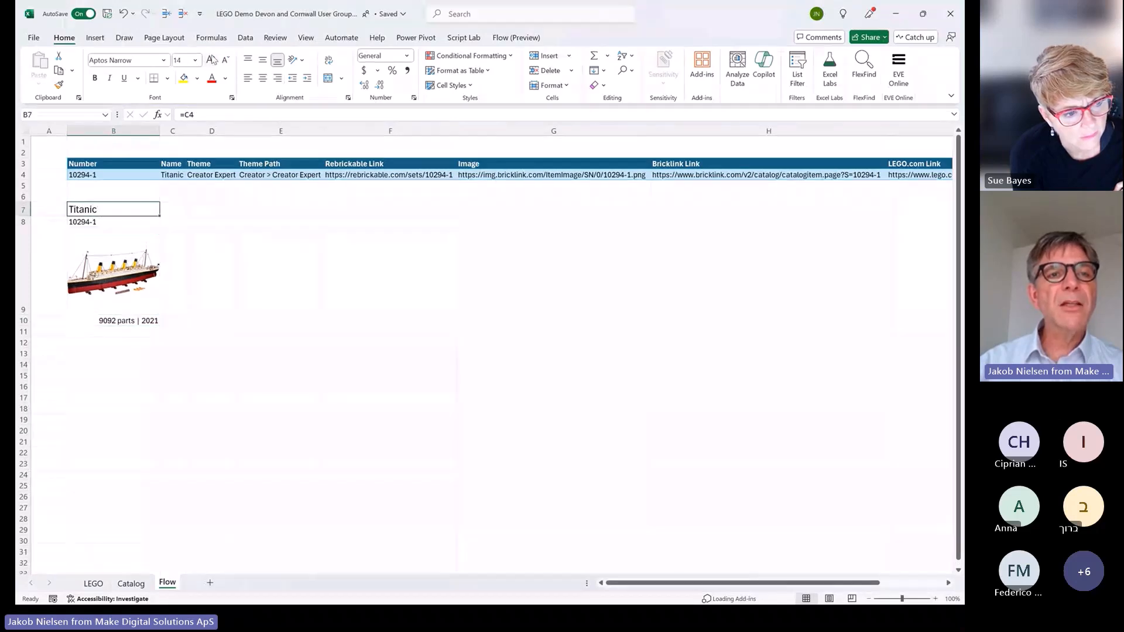
{"action": "key", "text": "ctrl+b"}
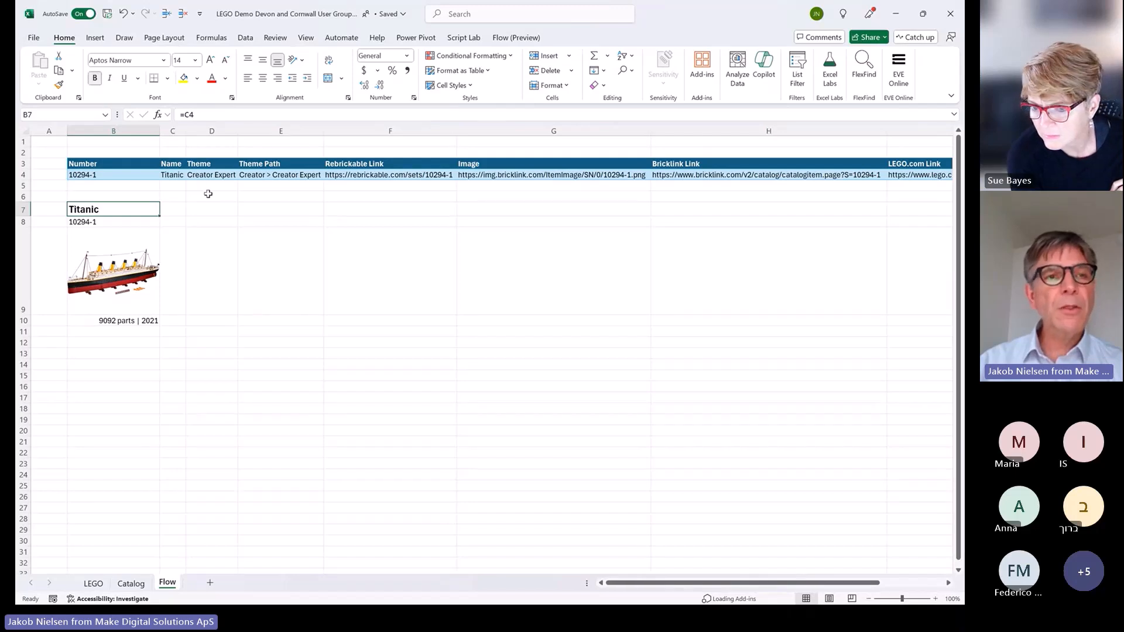
{"action": "left_click", "coordinate": [197, 80]}
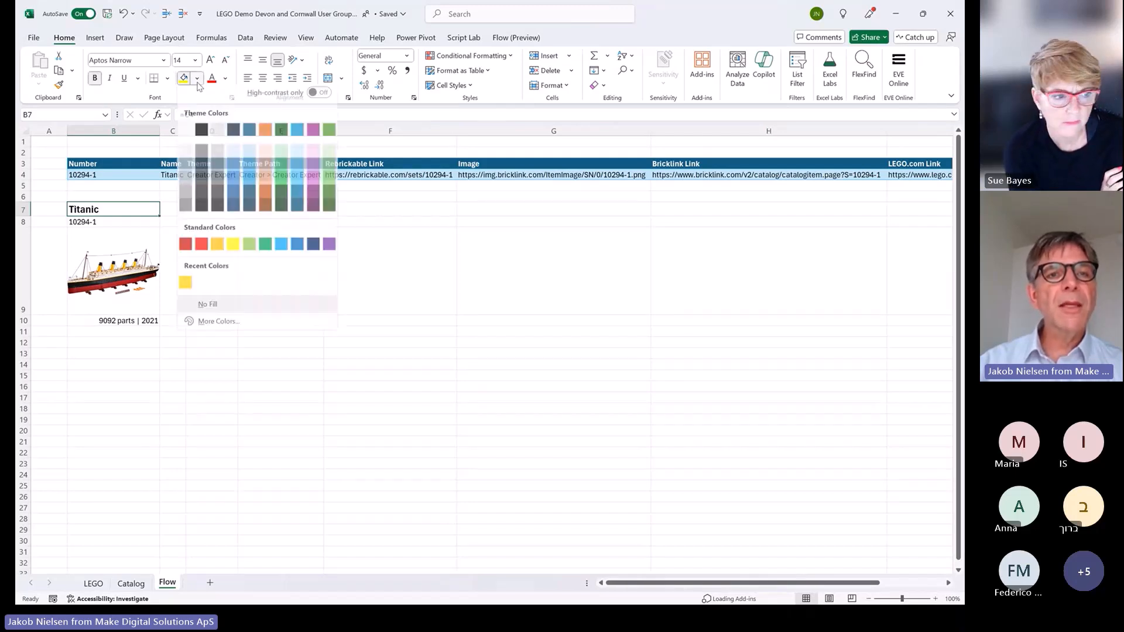
{"action": "left_click", "coordinate": [185, 288]}
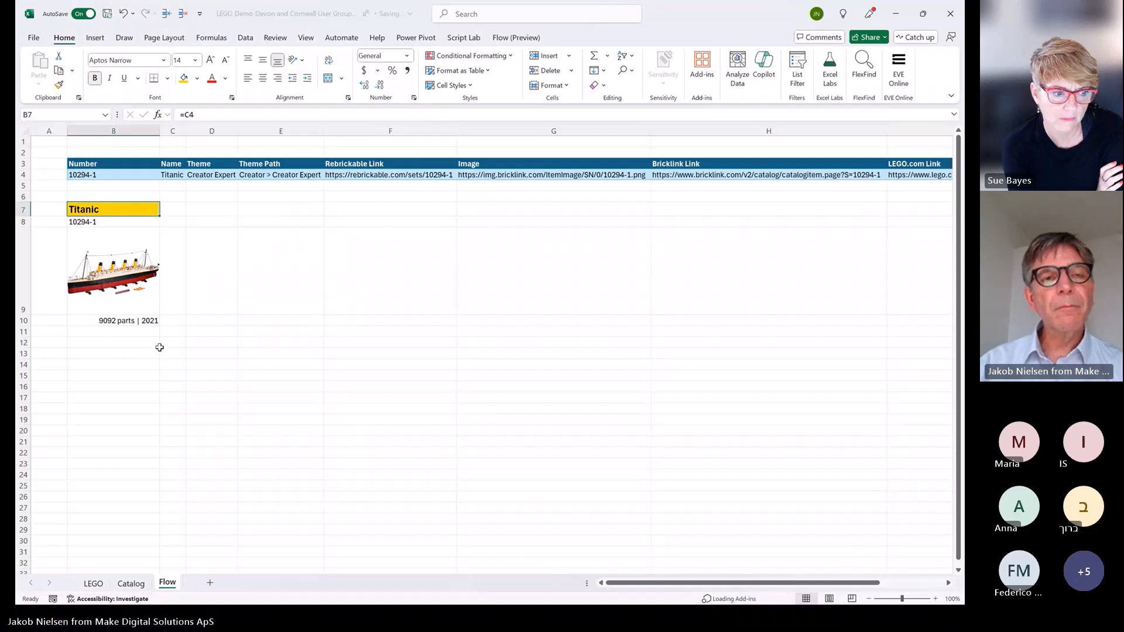
Apply outside borders around the card in cells B7:B10
{"action": "left_click_drag", "start_coordinate": [112, 211], "coordinate": [147, 319]}
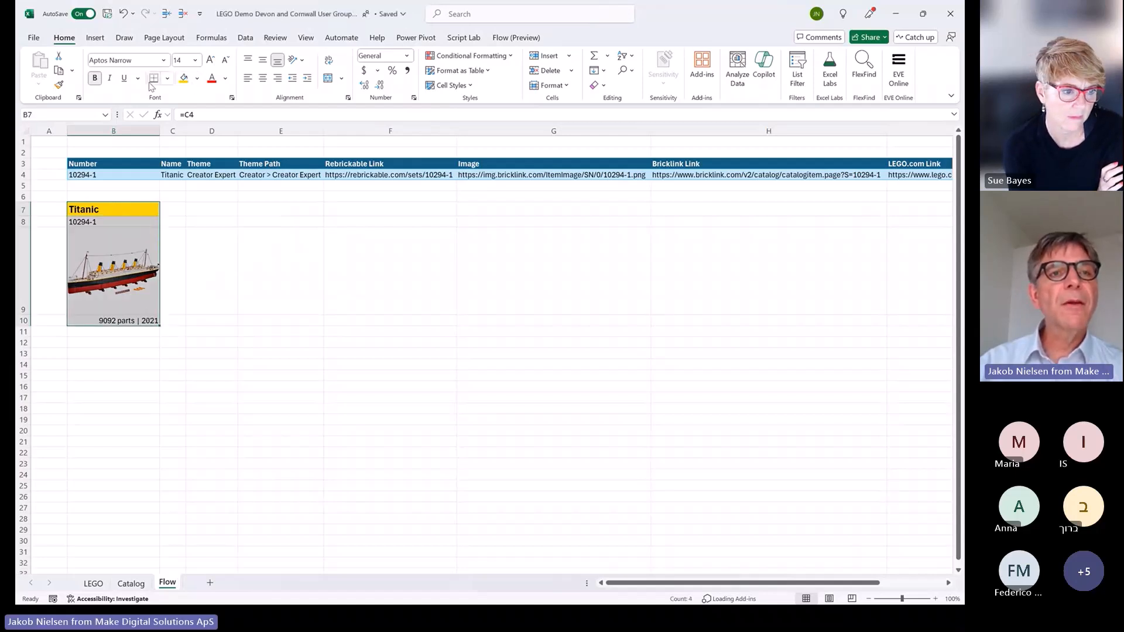
{"action": "left_click", "coordinate": [167, 78]}
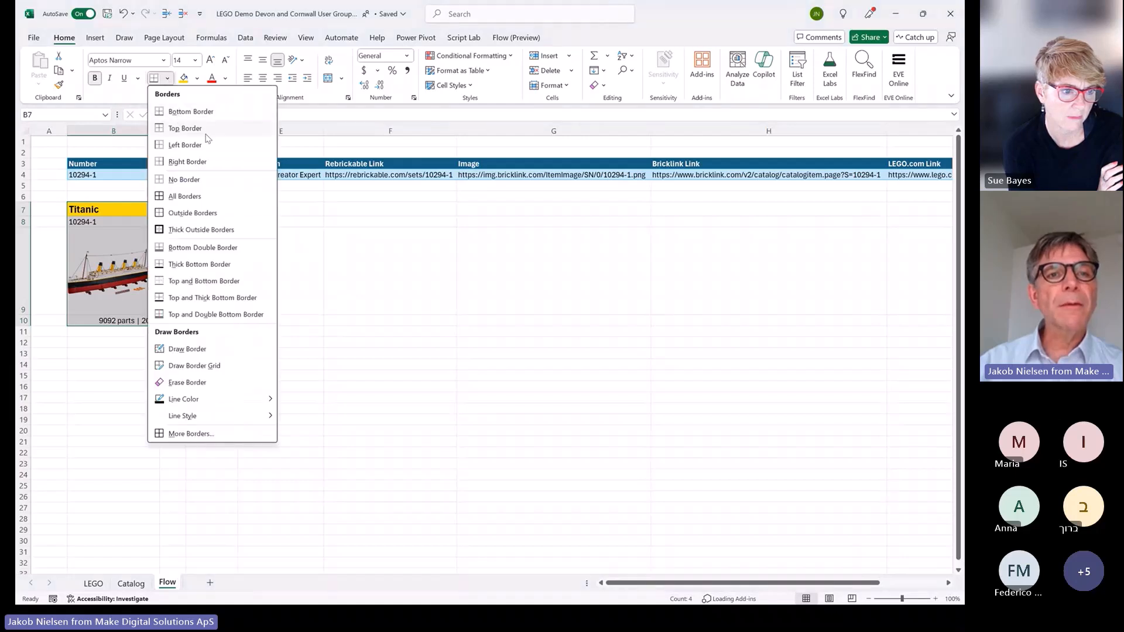
{"action": "left_click", "coordinate": [193, 213]}
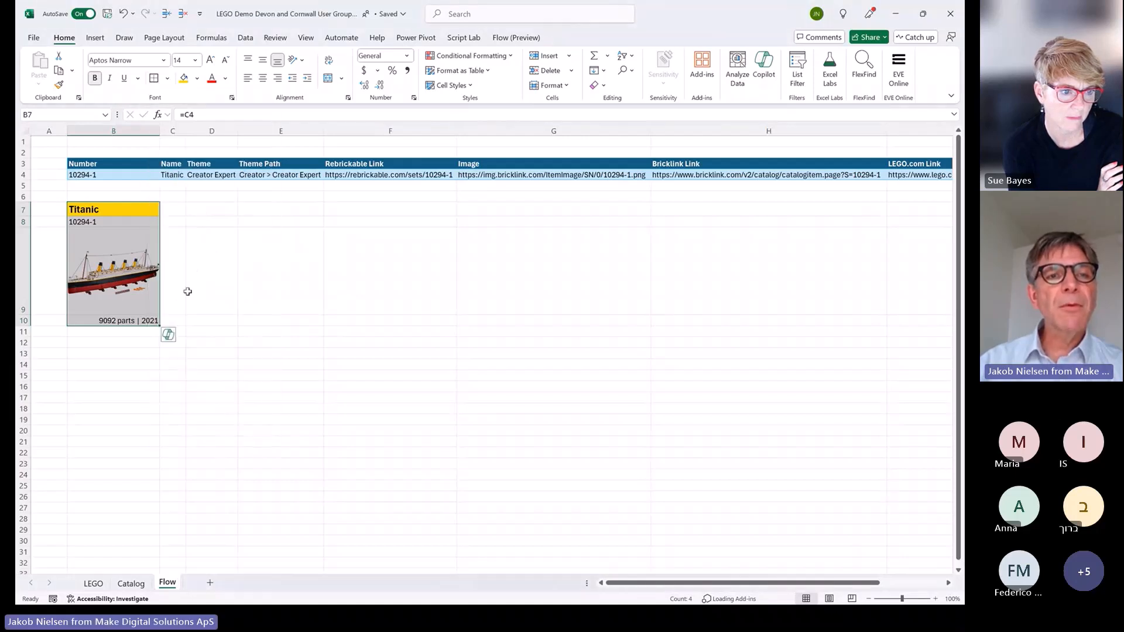
{"action": "left_click_drag", "start_coordinate": [145, 332], "coordinate": [138, 352]}
Enter =FLOW.TEMPLATE(B7:B10) in cell B13 of the Flow sheet to define the card as a template
{"action": "left_click", "coordinate": [137, 353]}
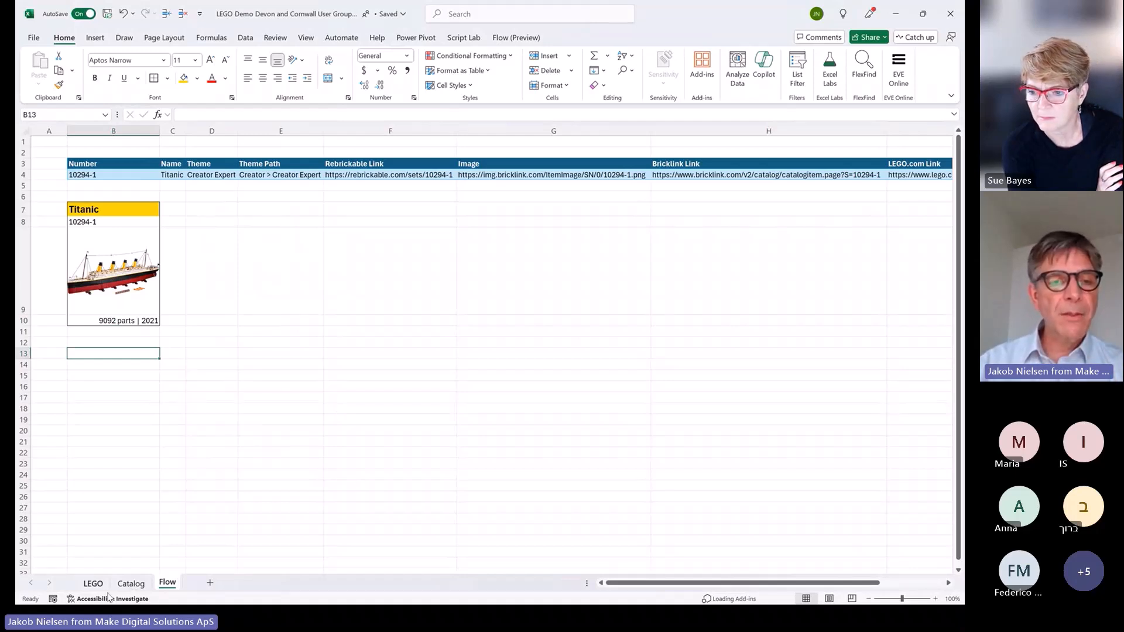
{"action": "left_click", "coordinate": [132, 584]}
{"action": "left_click", "coordinate": [168, 583]}
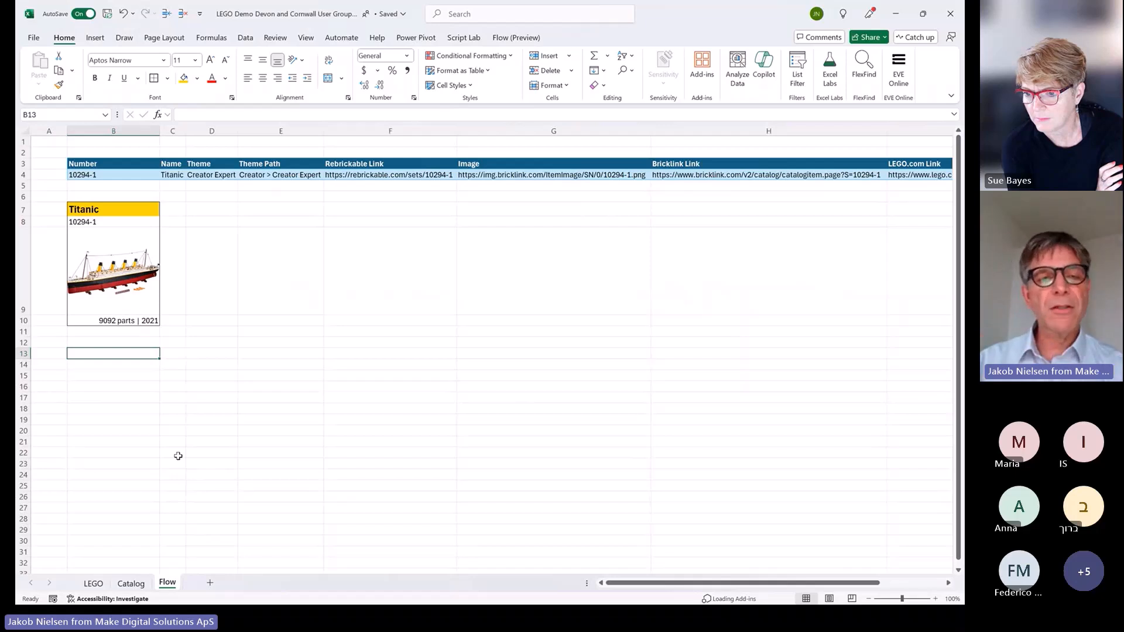
{"action": "type", "text": "="}
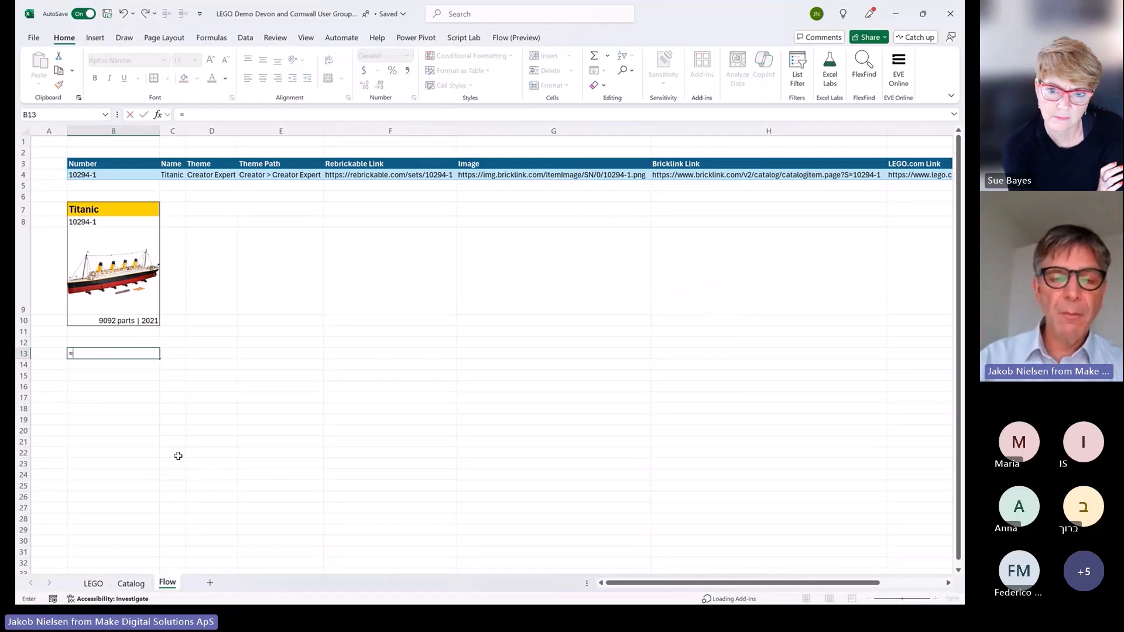
{"action": "type", "text": "FLOW."}
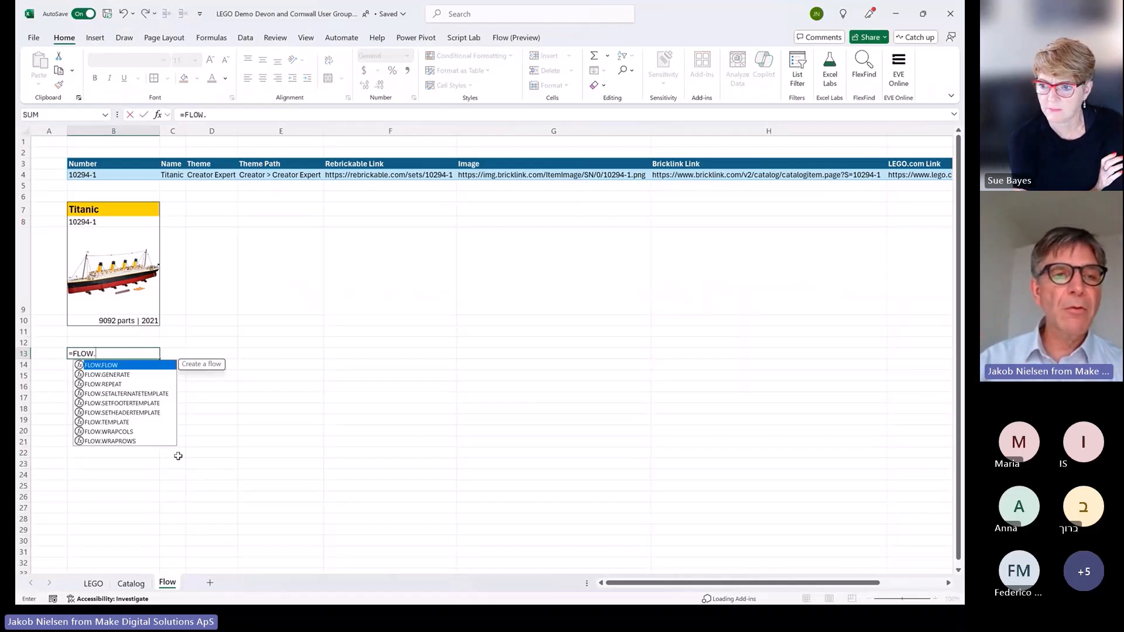
{"action": "key", "text": "Down"}
{"action": "key", "text": "Down"}
{"action": "key", "text": "Down"}
{"action": "key", "text": "Down"}
{"action": "key", "text": "Down"}
{"action": "key", "text": "Down"}
{"action": "key", "text": "Tab"}
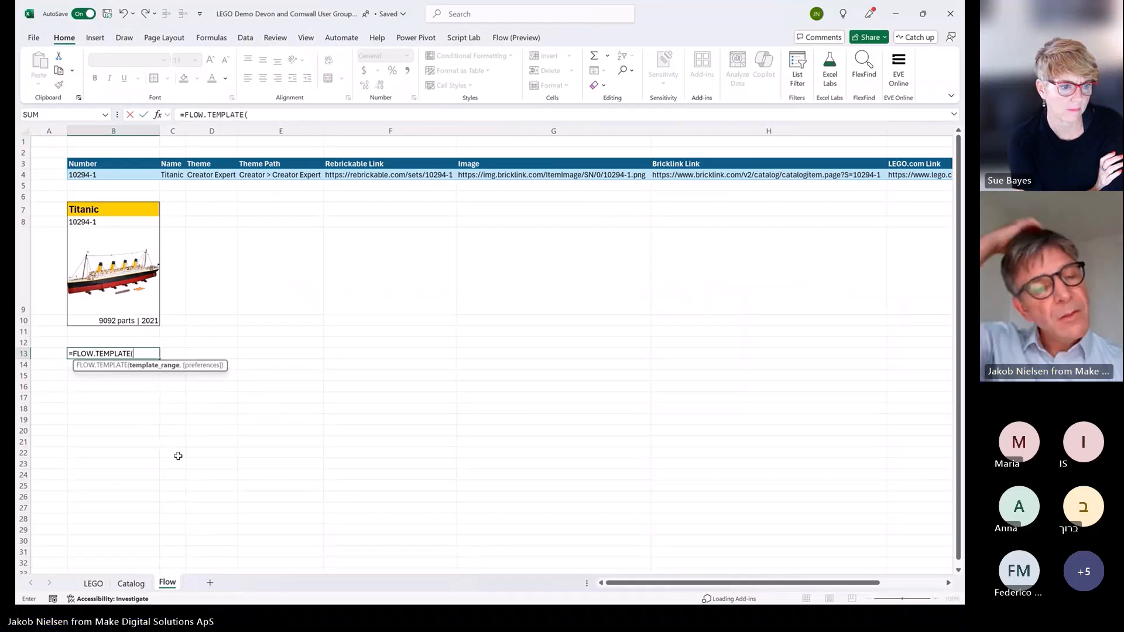
{"action": "left_click_drag", "start_coordinate": [132, 204], "coordinate": [137, 299]}
{"action": "left_click_drag", "start_coordinate": [134, 320], "coordinate": [135, 320]}
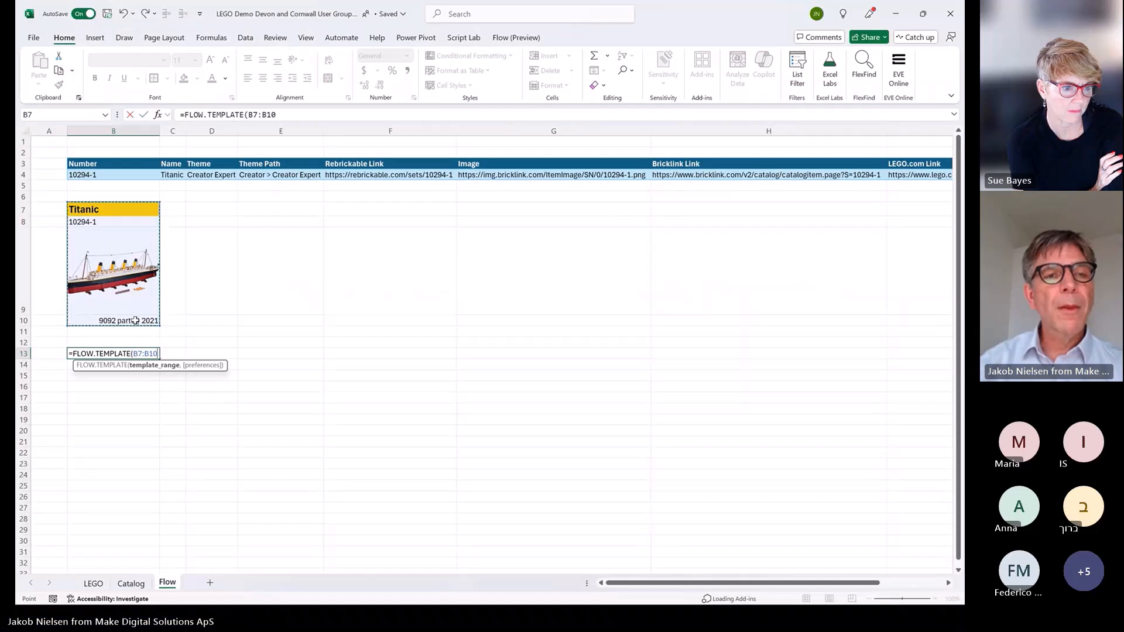
{"action": "type", "text": ")"}
{"action": "key", "text": "Return"}
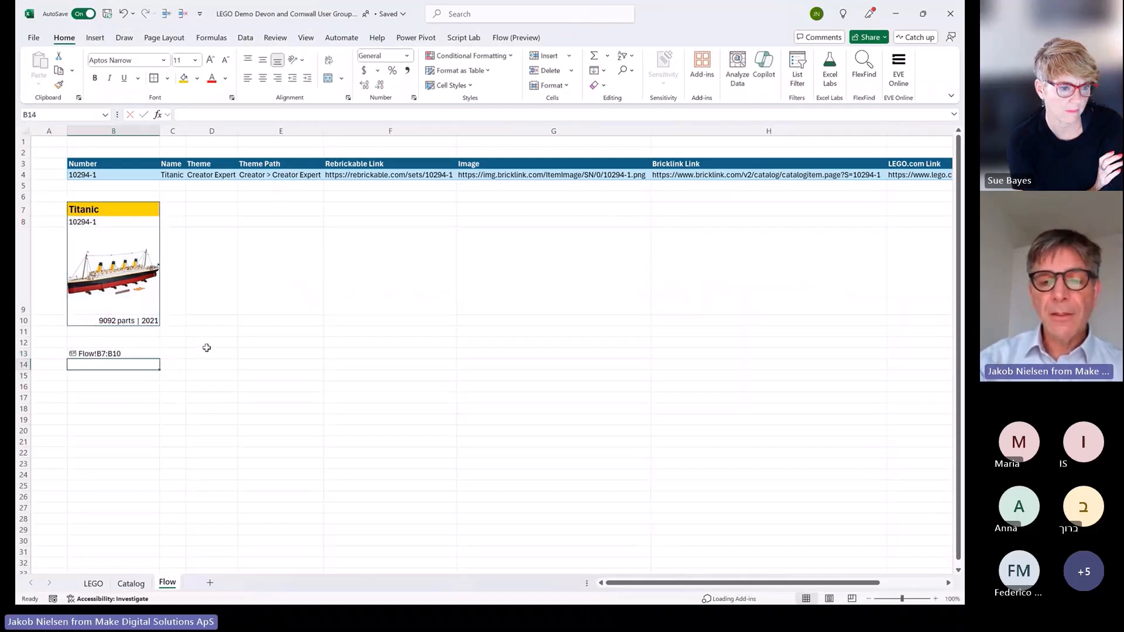
Enter =FLOW.WRAPROWS(B13, 6) in cell B14 to lay the template out six cards per row
{"action": "type", "text": "=WRA"}
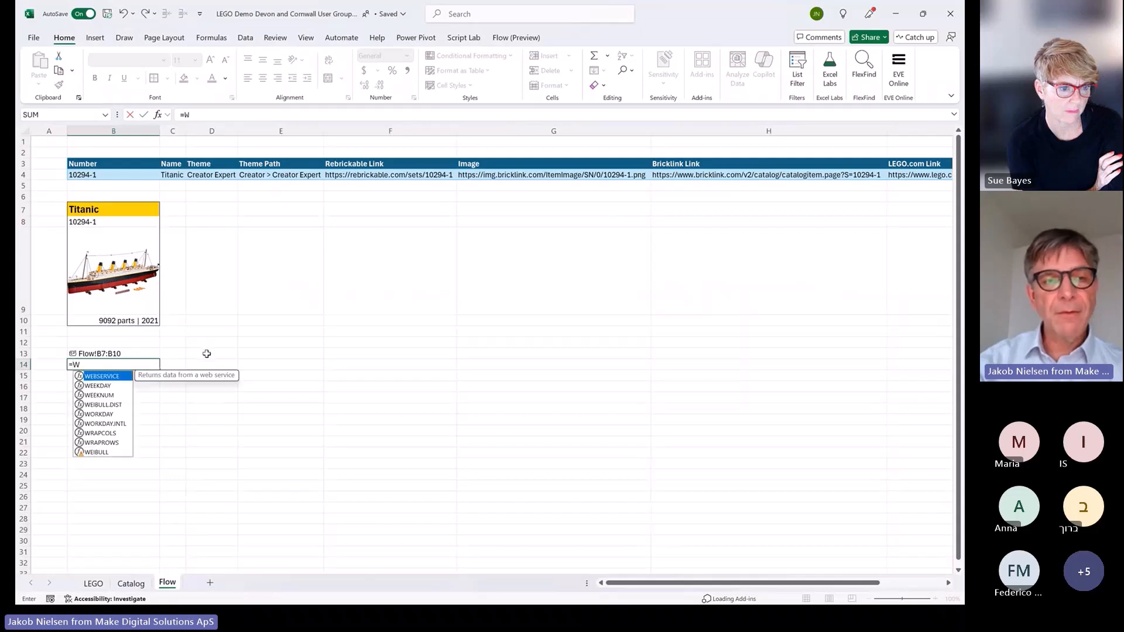
{"action": "key", "text": "Down"}
{"action": "key", "text": "Down"}
{"action": "key", "text": "Down"}
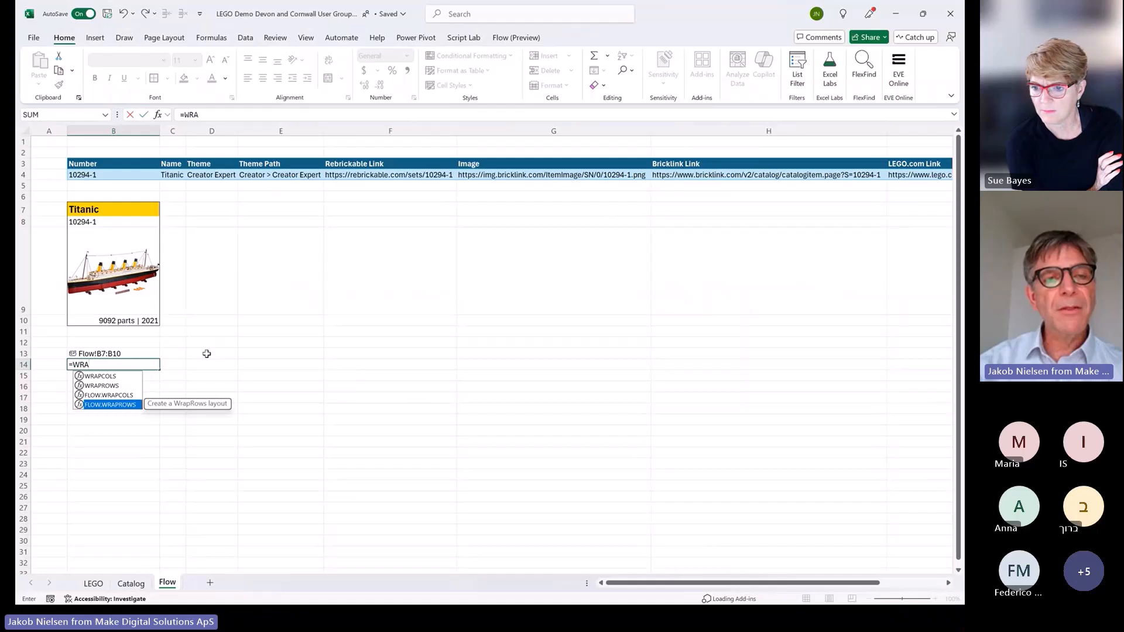
{"action": "key", "text": "Tab"}
{"action": "key", "text": "Up"}
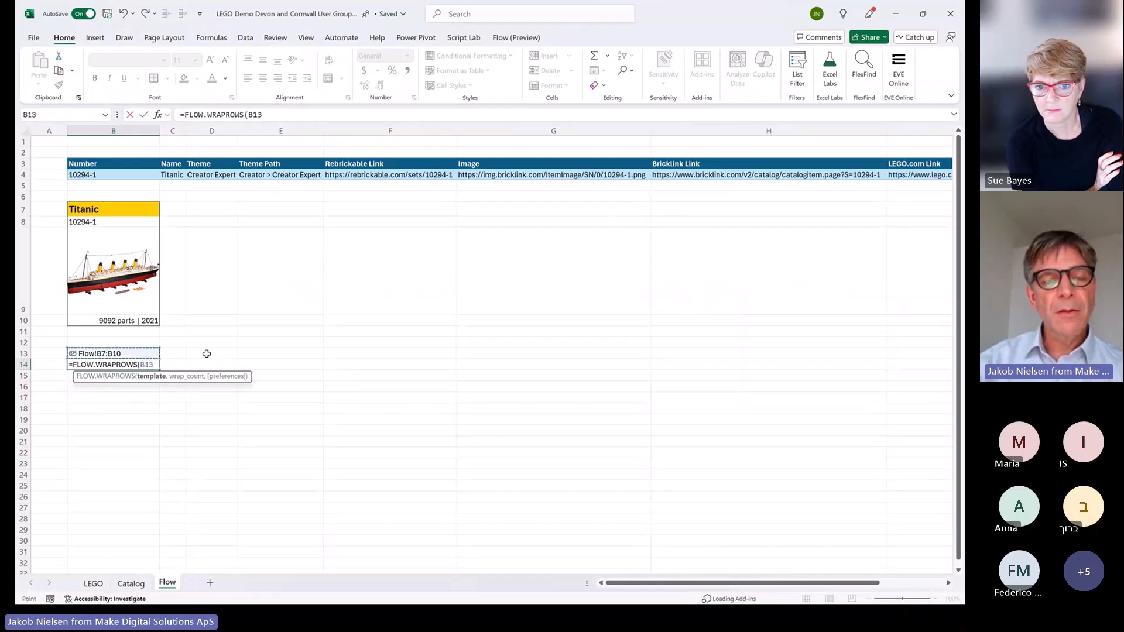
{"action": "type", "text": ","}
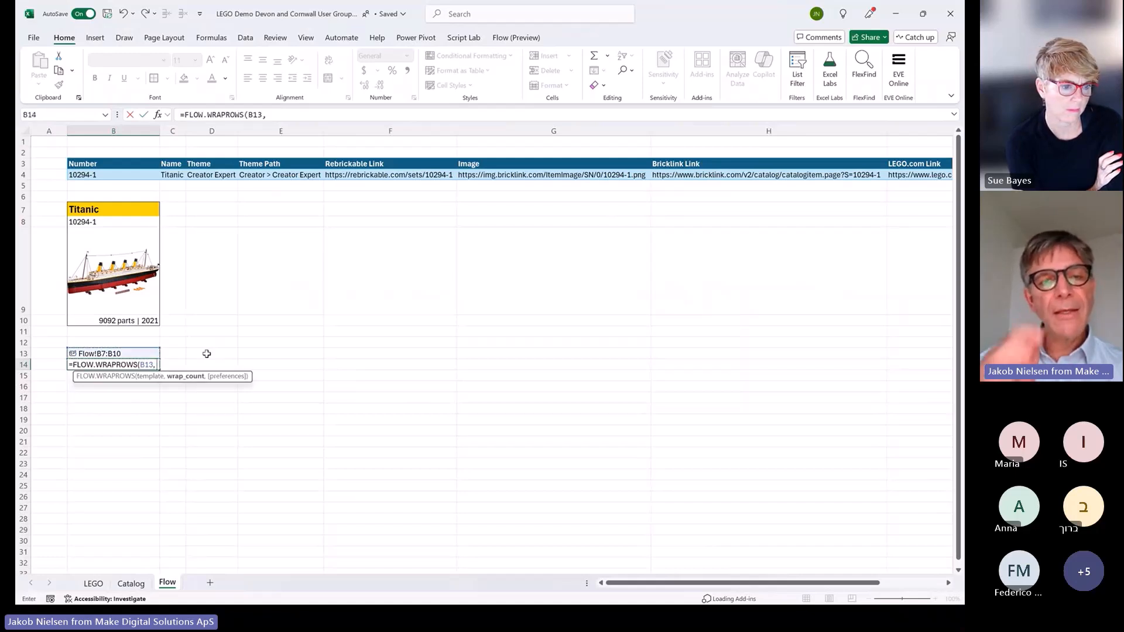
{"action": "type", "text": " 6)"}
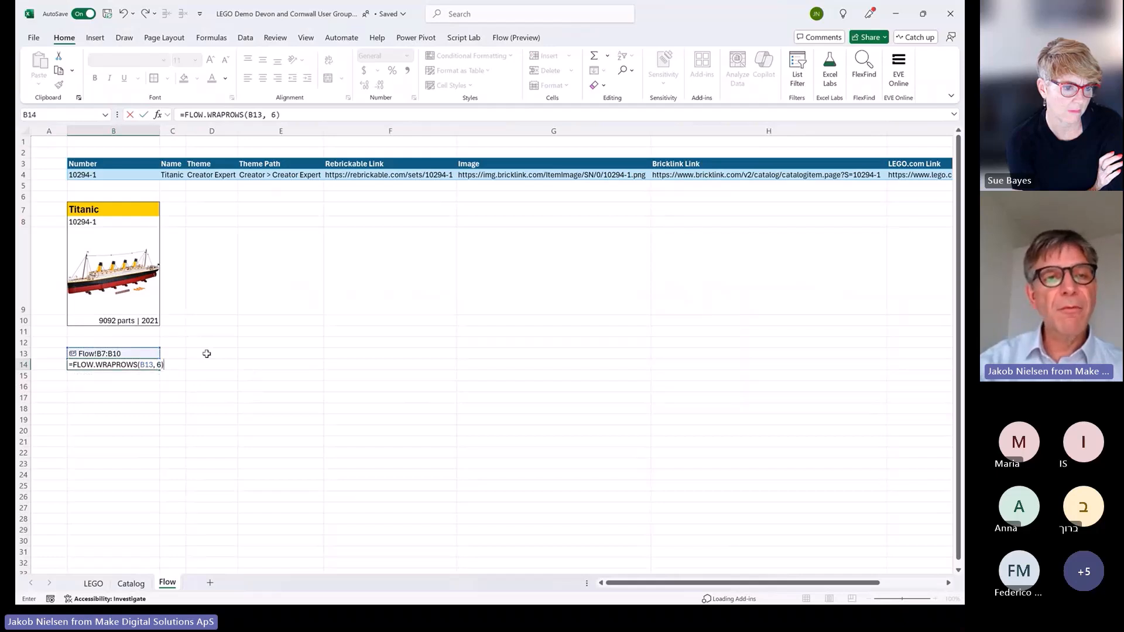
{"action": "key", "text": "Return"}
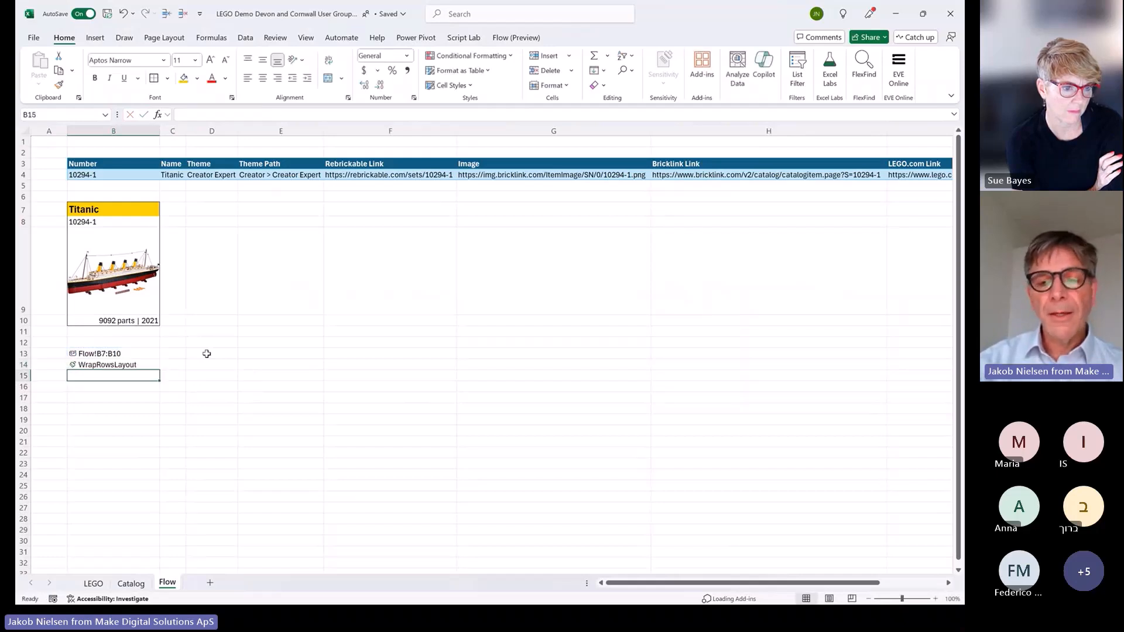
Enter =FLOW.FLOW(Sets, B14) in cell B15 to combine the Sets table with the wrap-rows layout
{"action": "type", "text": "=FLOW"}
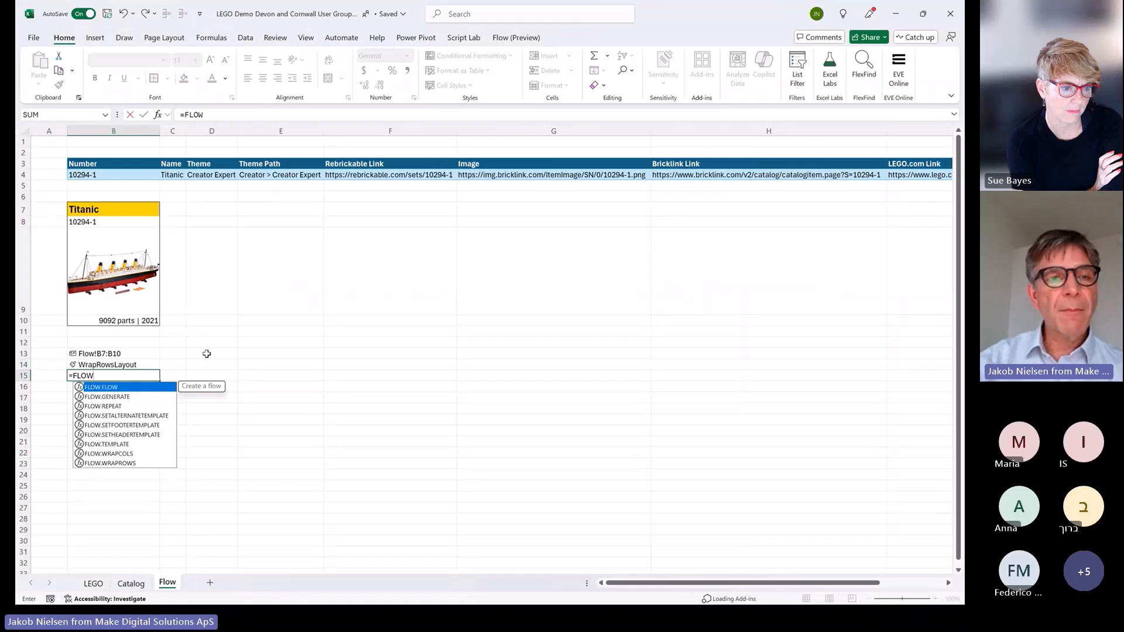
{"action": "key", "text": "Tab"}
{"action": "type", "text": "Sets"}
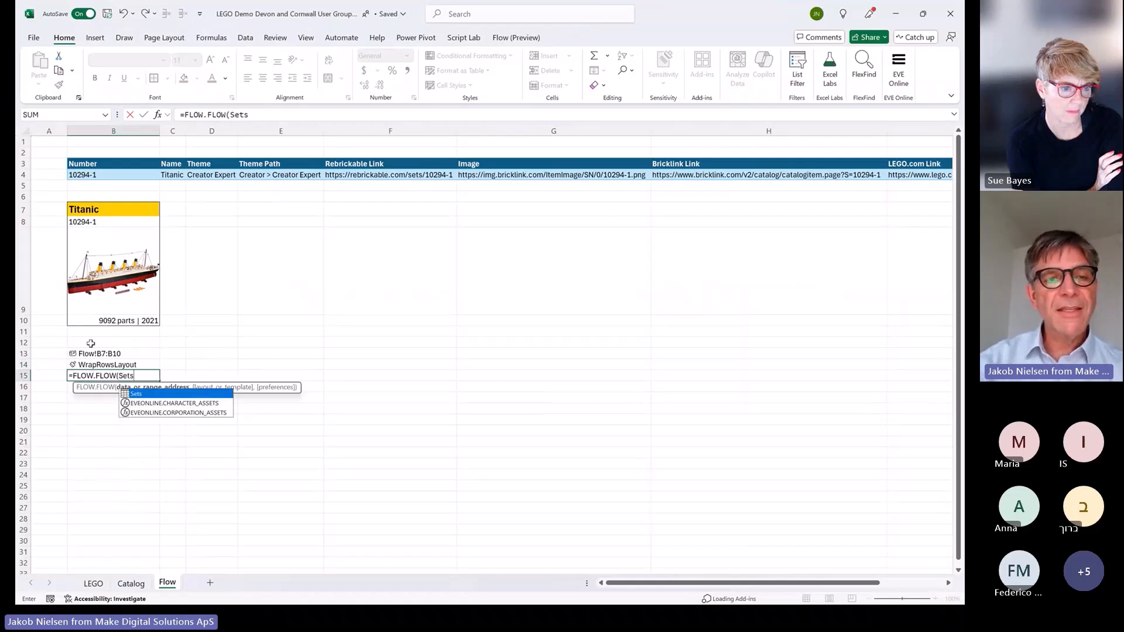
{"action": "key", "text": "Tab"}
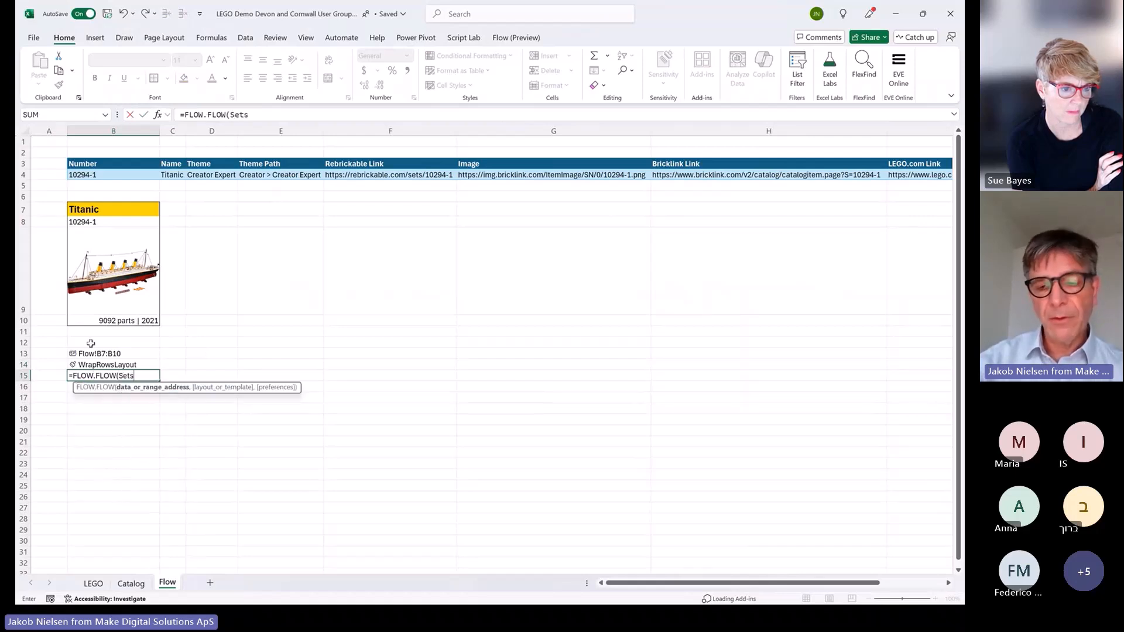
{"action": "type", "text": ","}
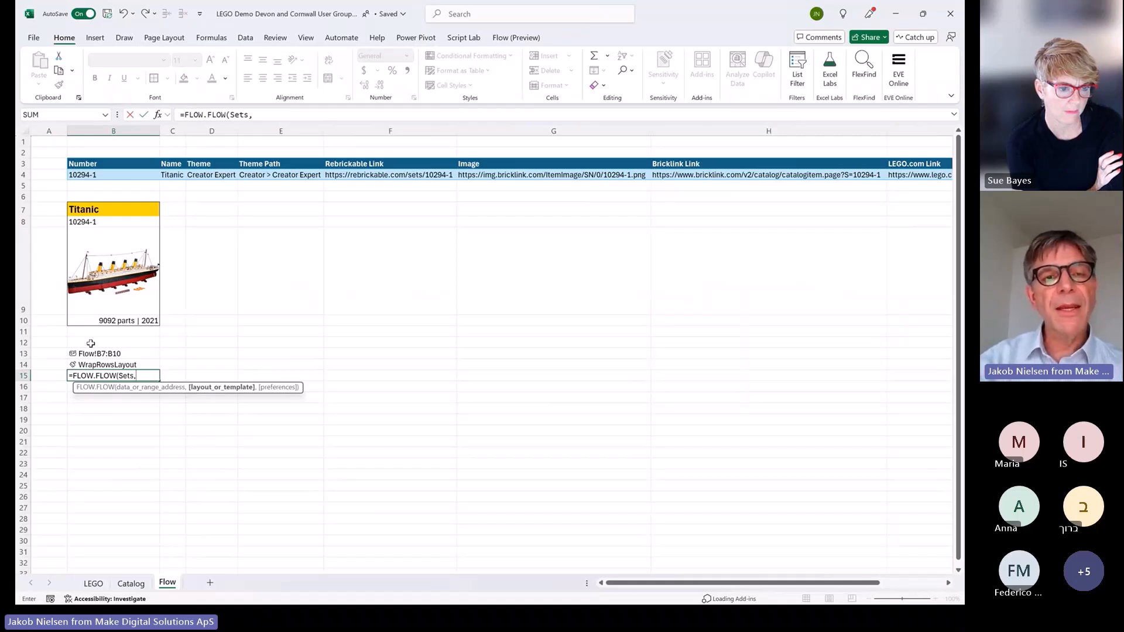
{"action": "key", "text": "Up"}
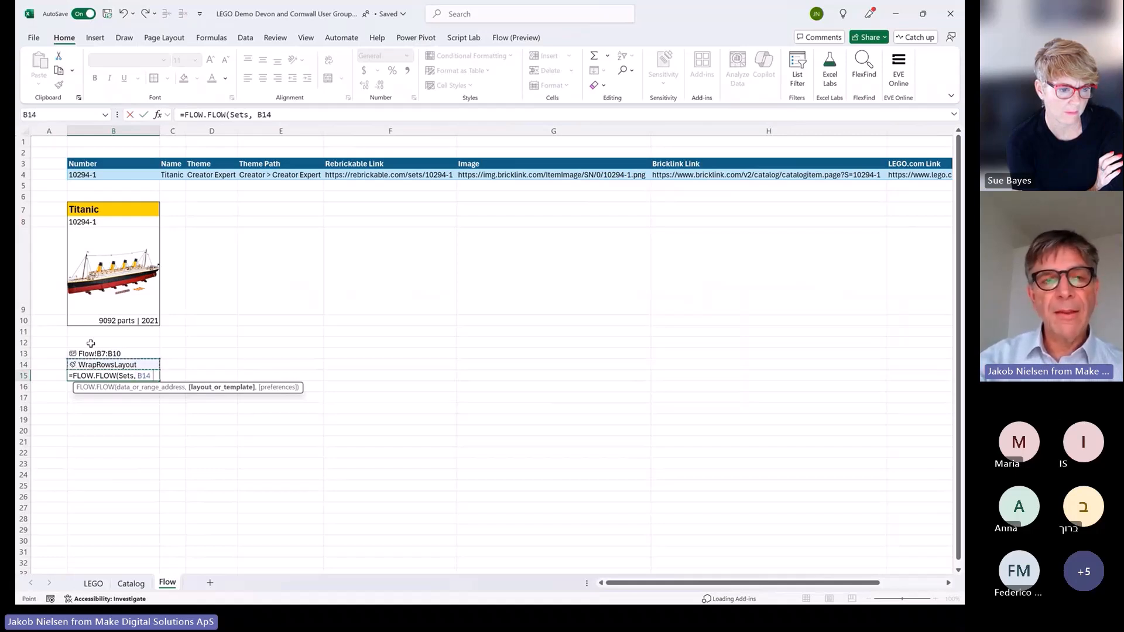
{"action": "type", "text": ")"}
{"action": "key", "text": "Return"}
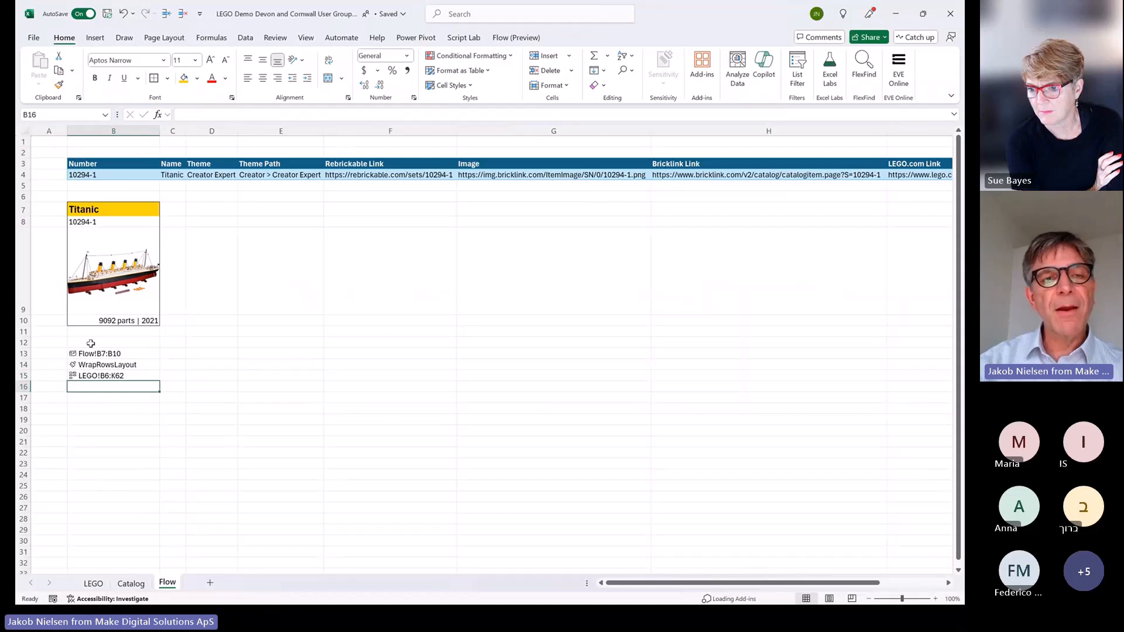
Enter =FLOW.GENERATE(B15, "Catalog!B2") in cell B16 of the Flow sheet and view the generated cards on the Catalog sheet
{"action": "type", "text": "="}
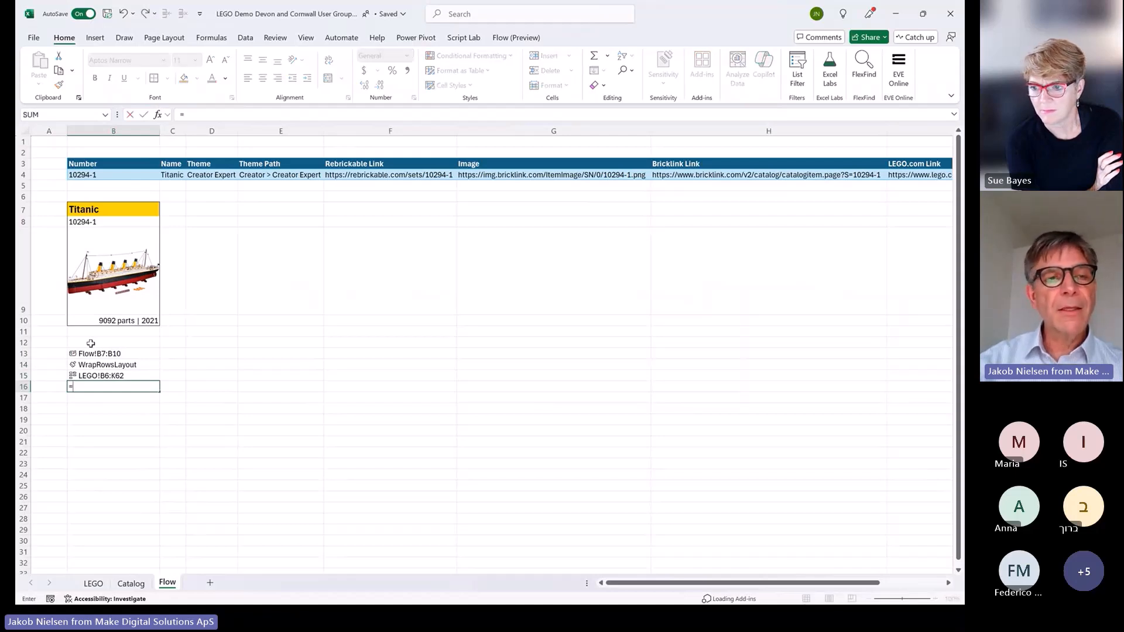
{"action": "type", "text": "FL"}
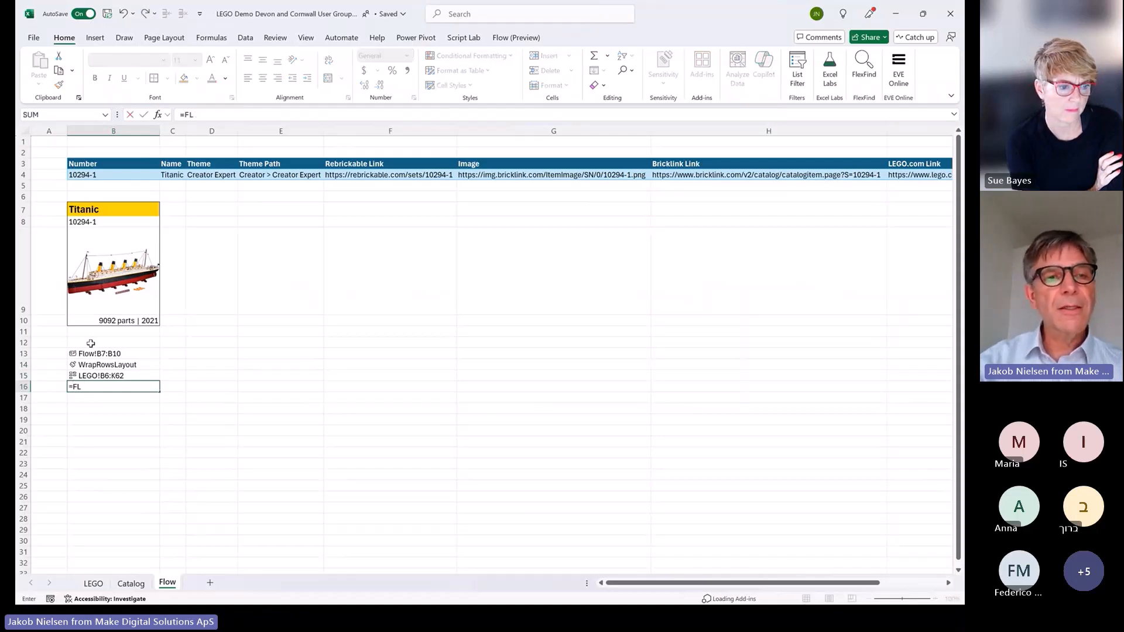
{"action": "type", "text": "OW.GENERATE("}
{"action": "key", "text": "Up"}
{"action": "type", "text": ", \""}
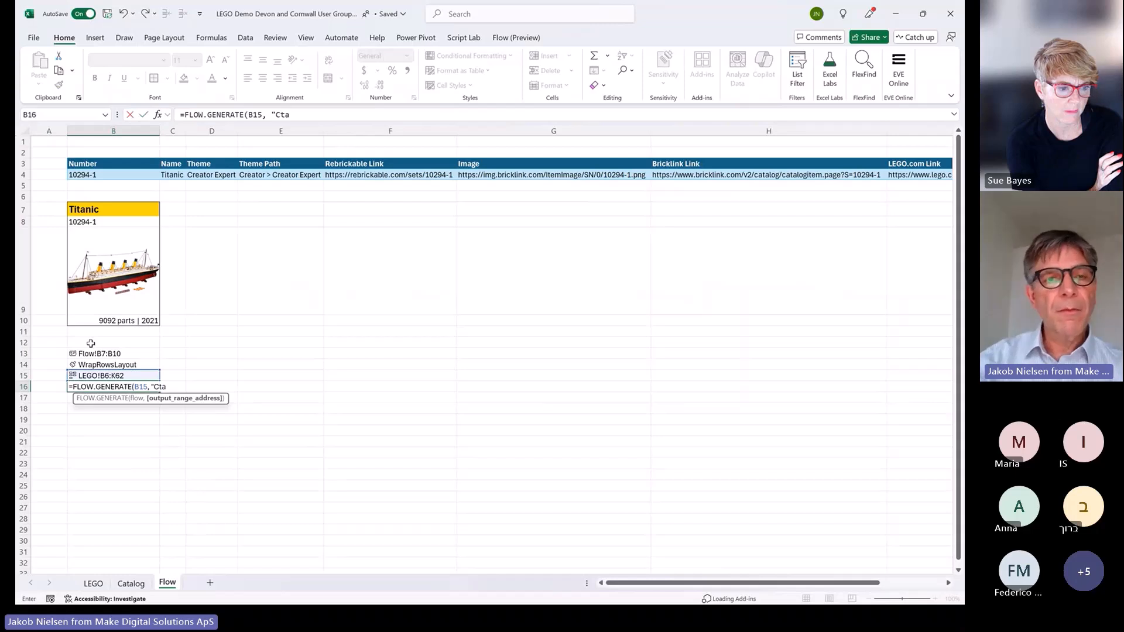
{"action": "type", "text": "Cta"}
{"action": "key", "text": "BackSpace"}
{"action": "key", "text": "BackSpace"}
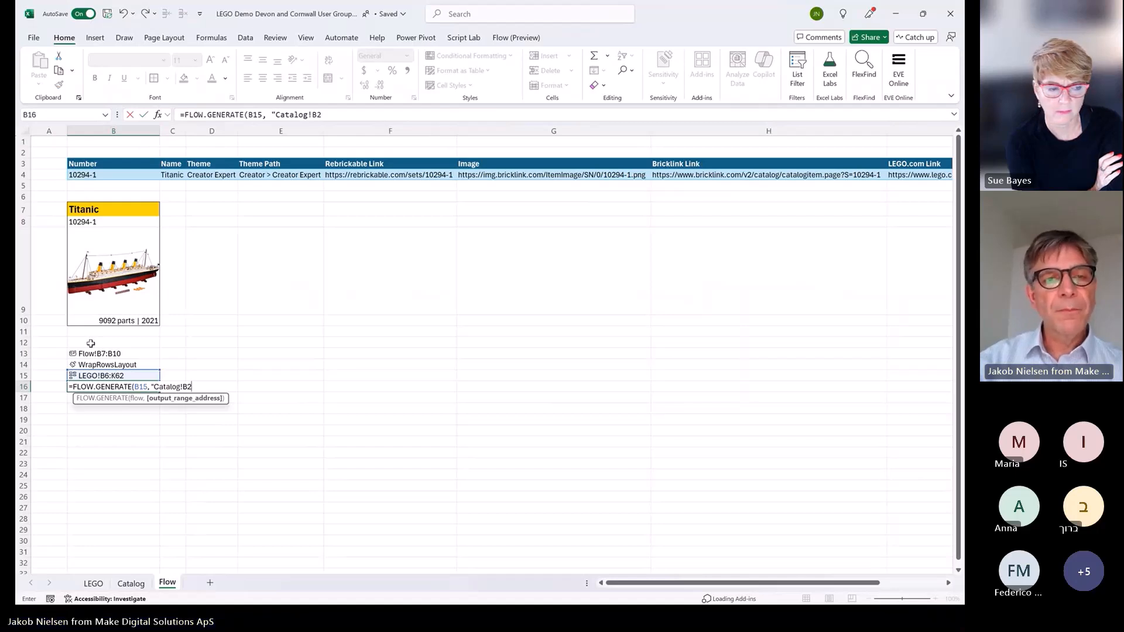
{"action": "type", "text": ")"}
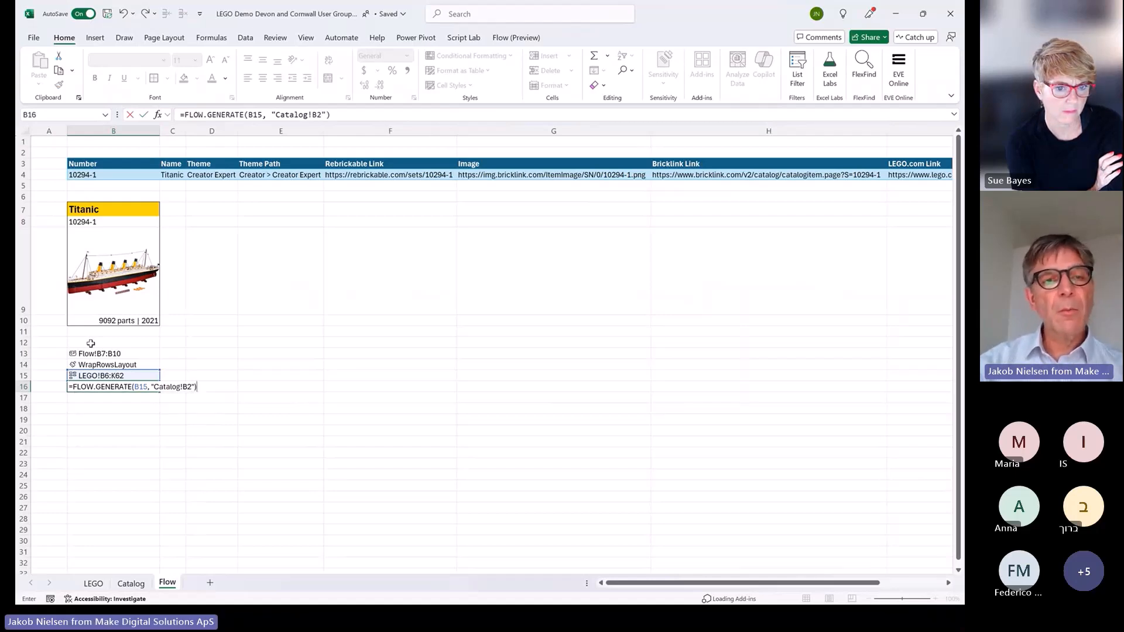
{"action": "key", "text": "Return"}
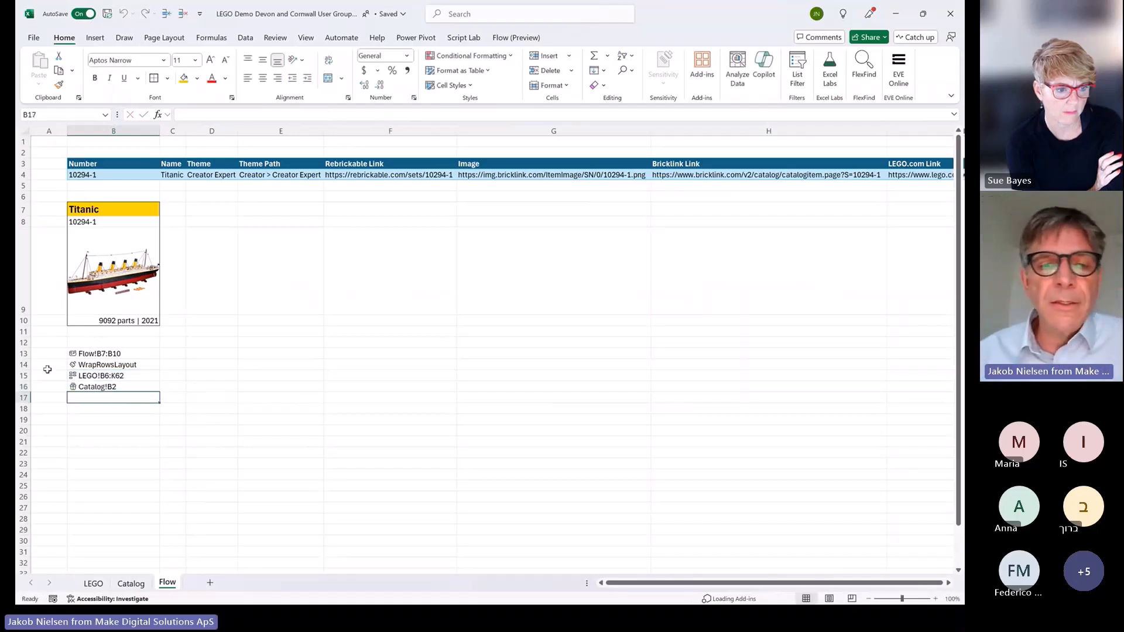
{"action": "left_click", "coordinate": [131, 583]}
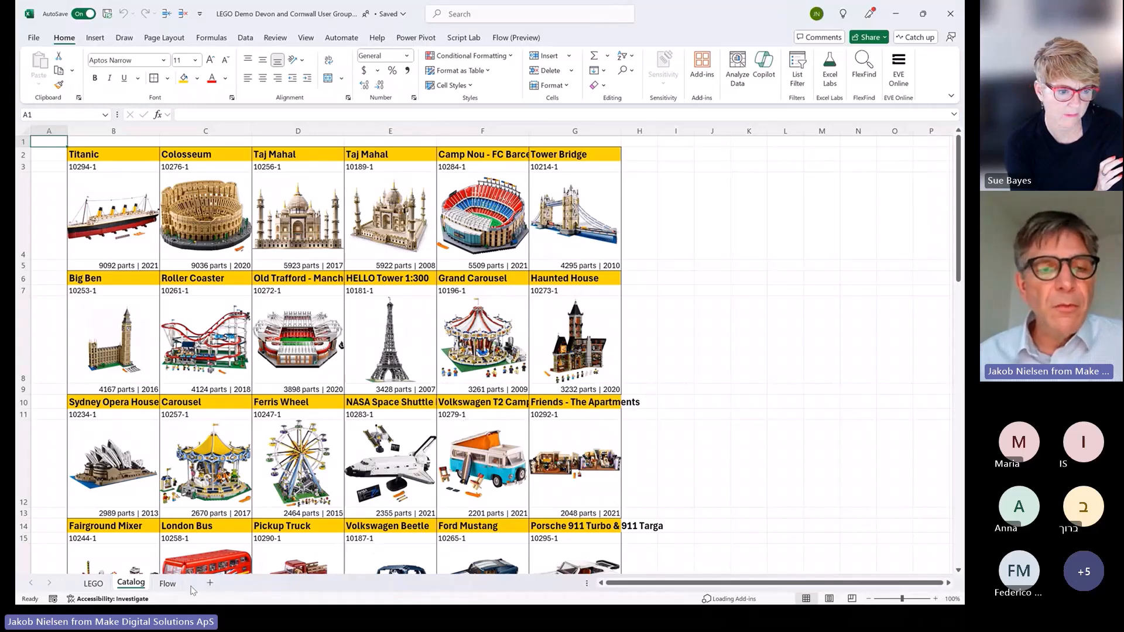
Turn on text wrapping and set a white font color for the card title in cell B7 of the Flow sheet
{"action": "left_click", "coordinate": [168, 584]}
{"action": "left_click", "coordinate": [95, 211]}
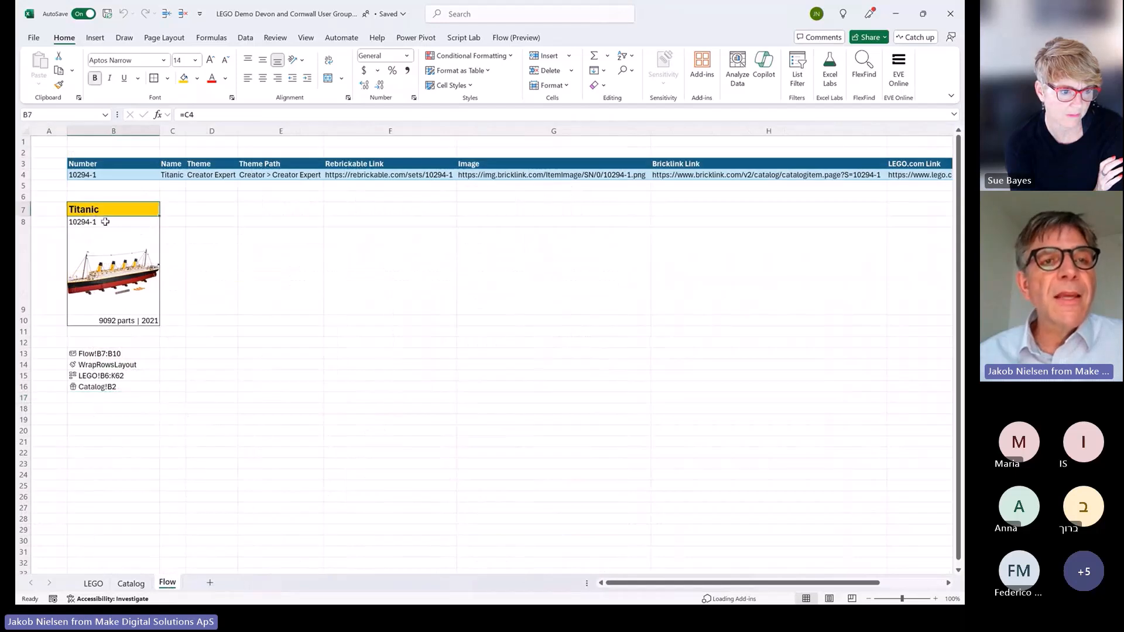
{"action": "left_click", "coordinate": [294, 64]}
{"action": "left_click", "coordinate": [302, 63]}
{"action": "left_click", "coordinate": [328, 63]}
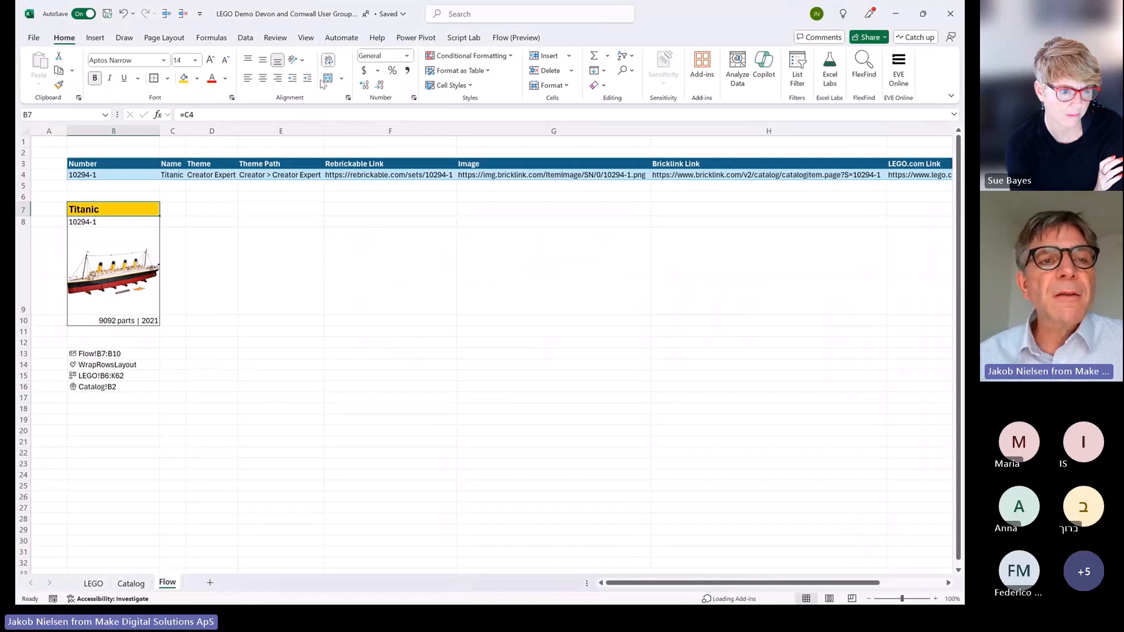
{"action": "left_click", "coordinate": [225, 79]}
{"action": "left_click", "coordinate": [214, 152]}
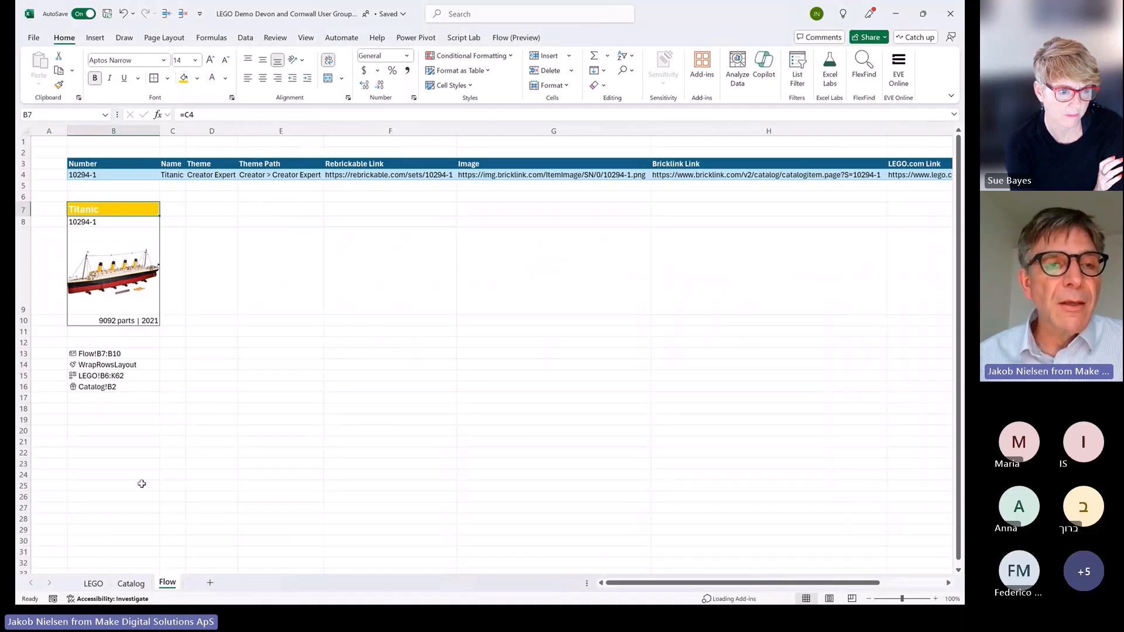
Re-enter the FLOW.GENERATE formula in cell B16 to regenerate the catalog, and check the formulas behind cards on the Catalog sheet
{"action": "left_click", "coordinate": [122, 385]}
{"action": "left_click", "coordinate": [354, 117]}
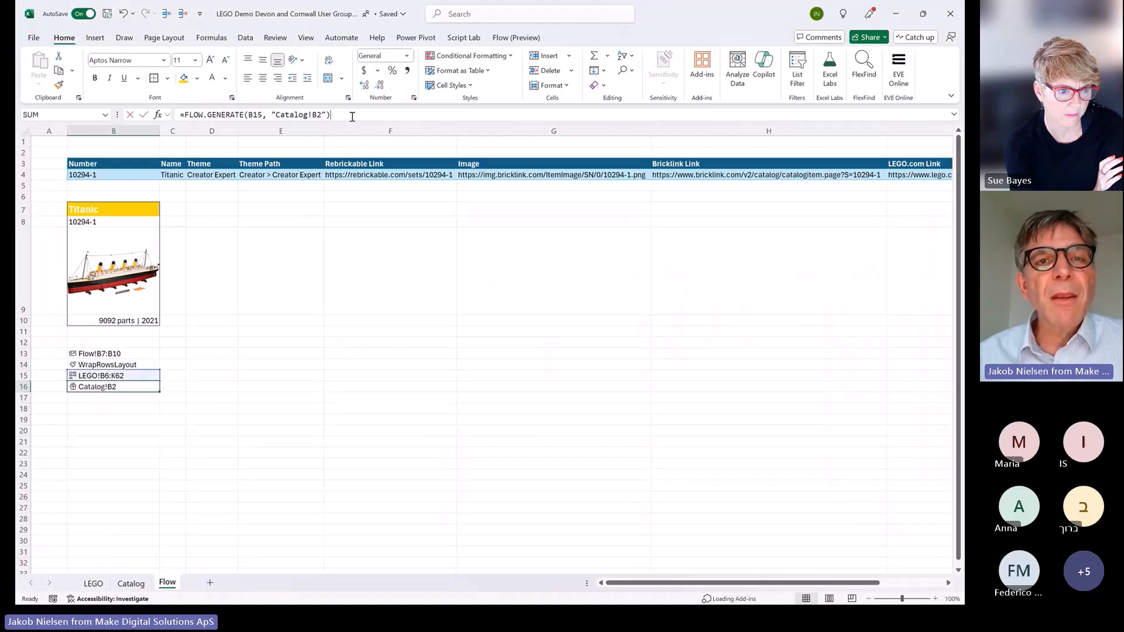
{"action": "key", "text": "Return"}
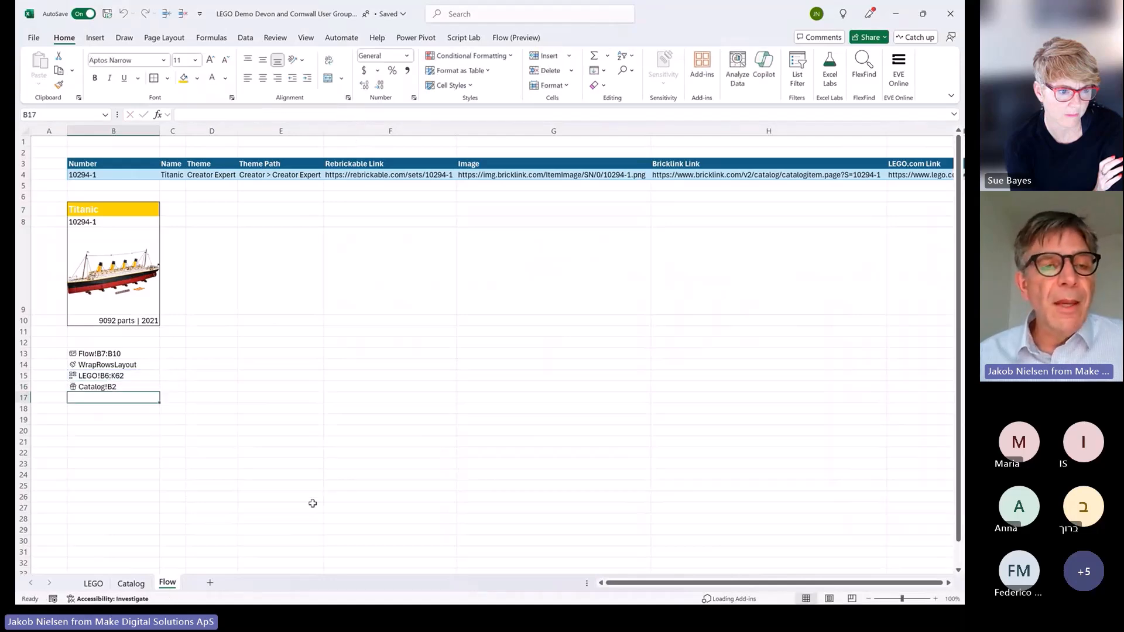
{"action": "left_click", "coordinate": [131, 583]}
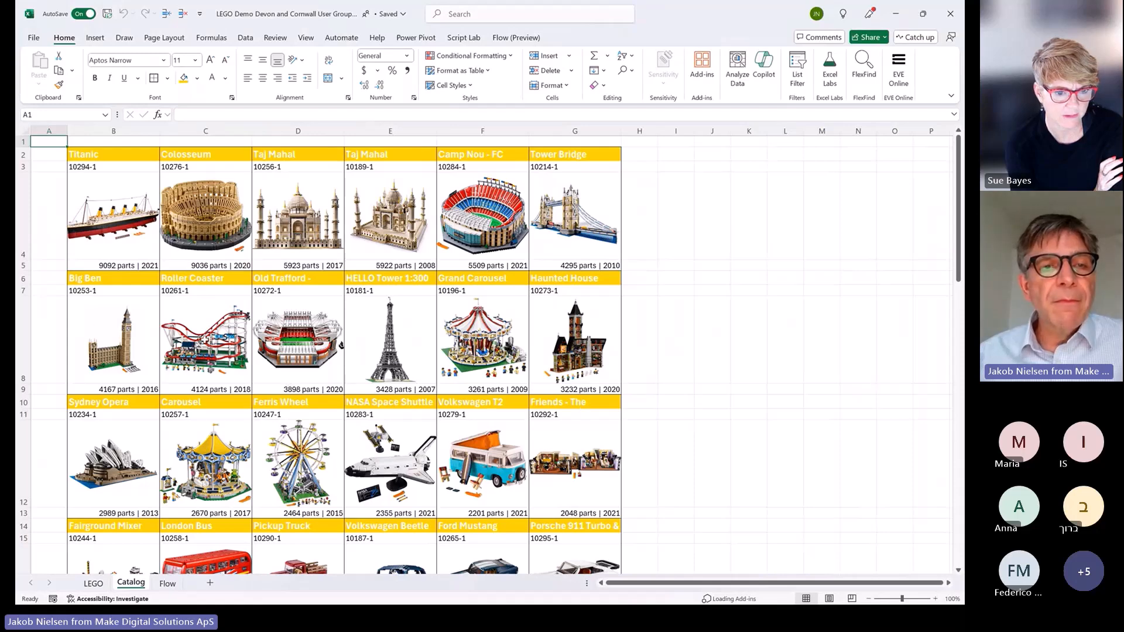
{"action": "left_click", "coordinate": [211, 364]}
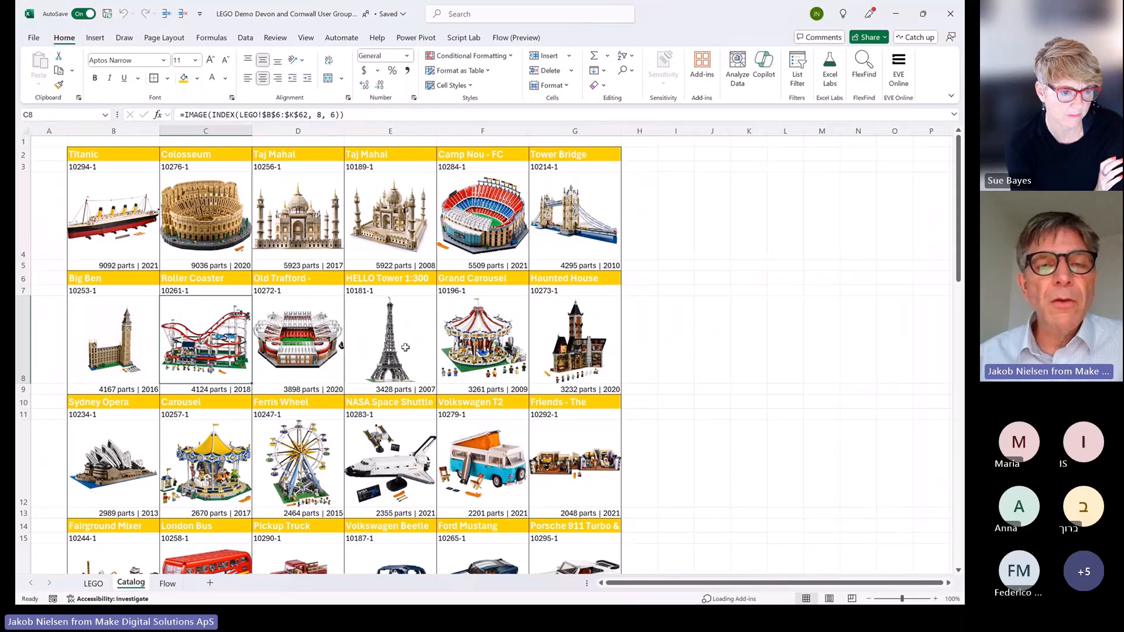
{"action": "left_click", "coordinate": [405, 347]}
{"action": "left_click", "coordinate": [379, 280]}
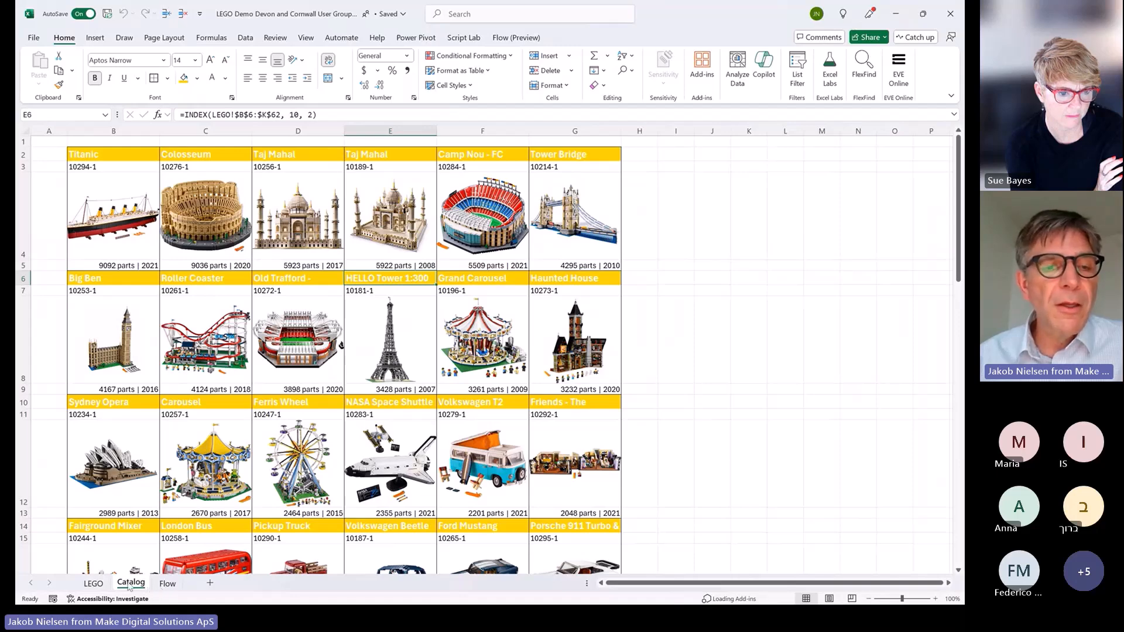
Correct the set name in cell C15 of the LEGO sheet to "Eiffel Tower 1:300"
{"action": "left_click", "coordinate": [111, 580]}
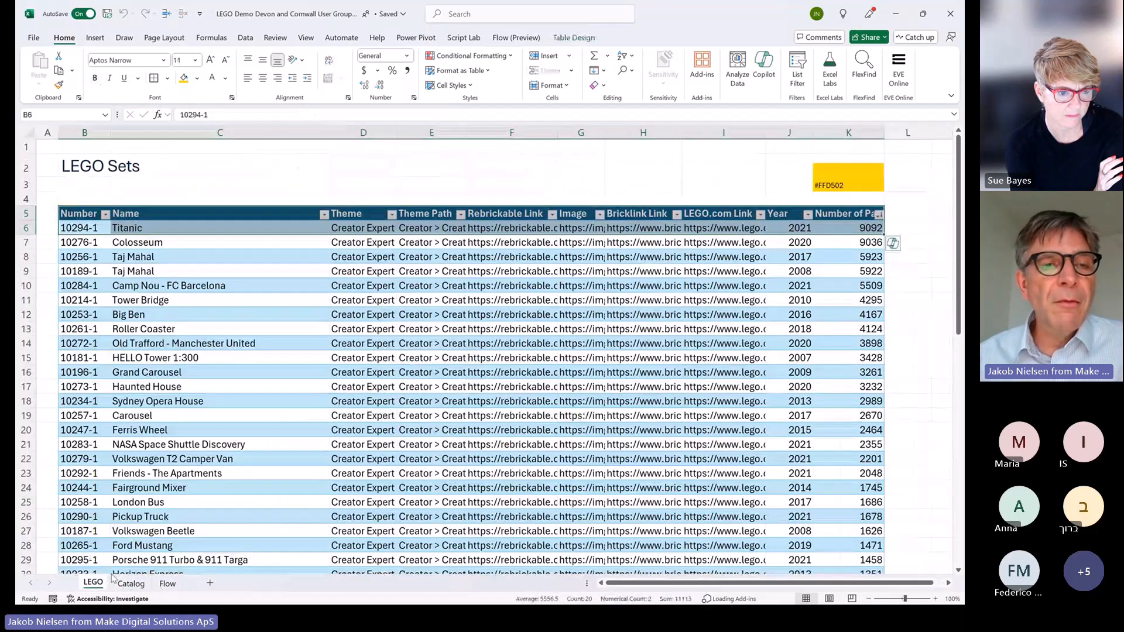
{"action": "left_click", "coordinate": [129, 357]}
{"action": "double_click", "coordinate": [199, 114]}
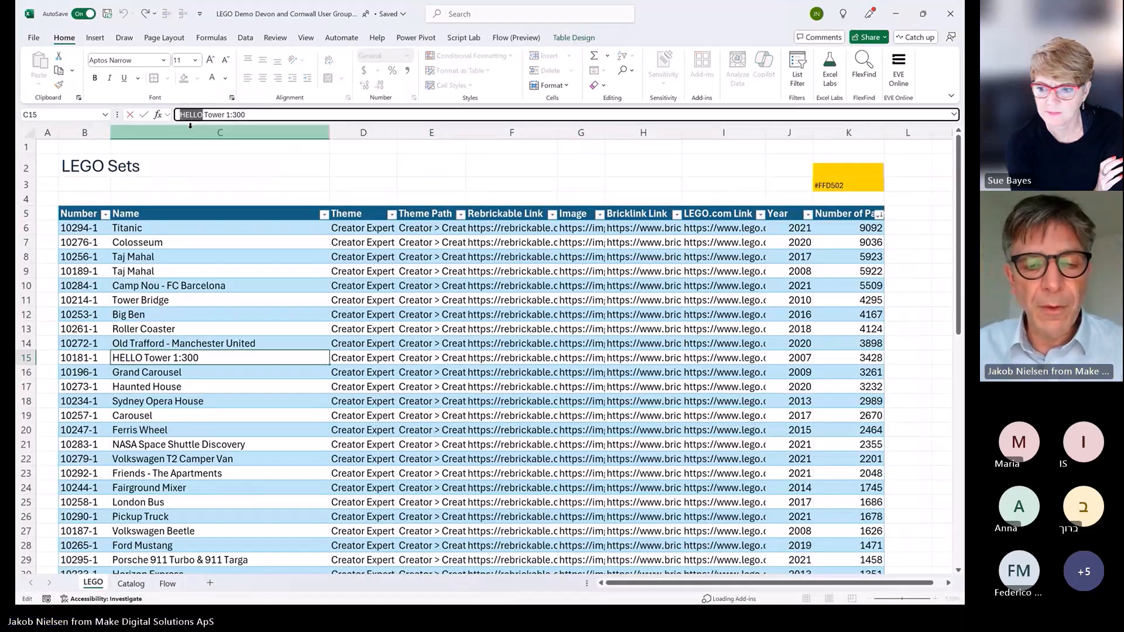
{"action": "type", "text": "eIFFE"}
{"action": "key", "text": "BackSpace"}
{"action": "key", "text": "BackSpace"}
{"action": "key", "text": "BackSpace"}
{"action": "key", "text": "BackSpace"}
{"action": "key", "text": "BackSpace"}
{"action": "type", "text": "Eiffel"}
{"action": "key", "text": "Return"}
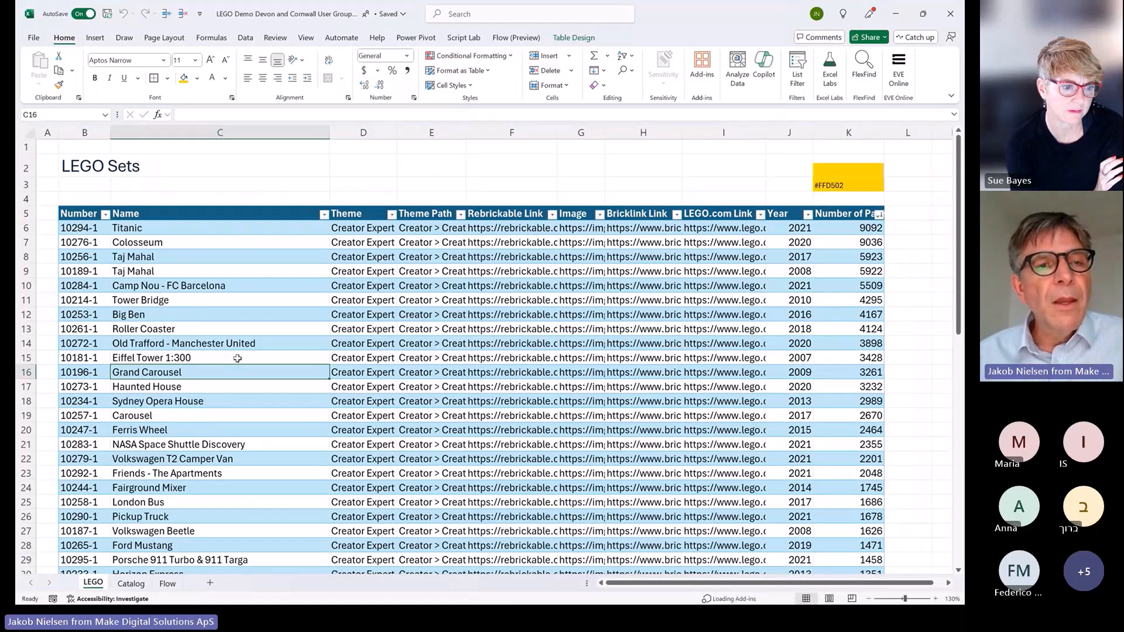
Delete the Camp Nou - FC Barcelona row from the LEGO sets table and review the updated cards on the Catalog sheet
{"action": "left_click", "coordinate": [230, 285]}
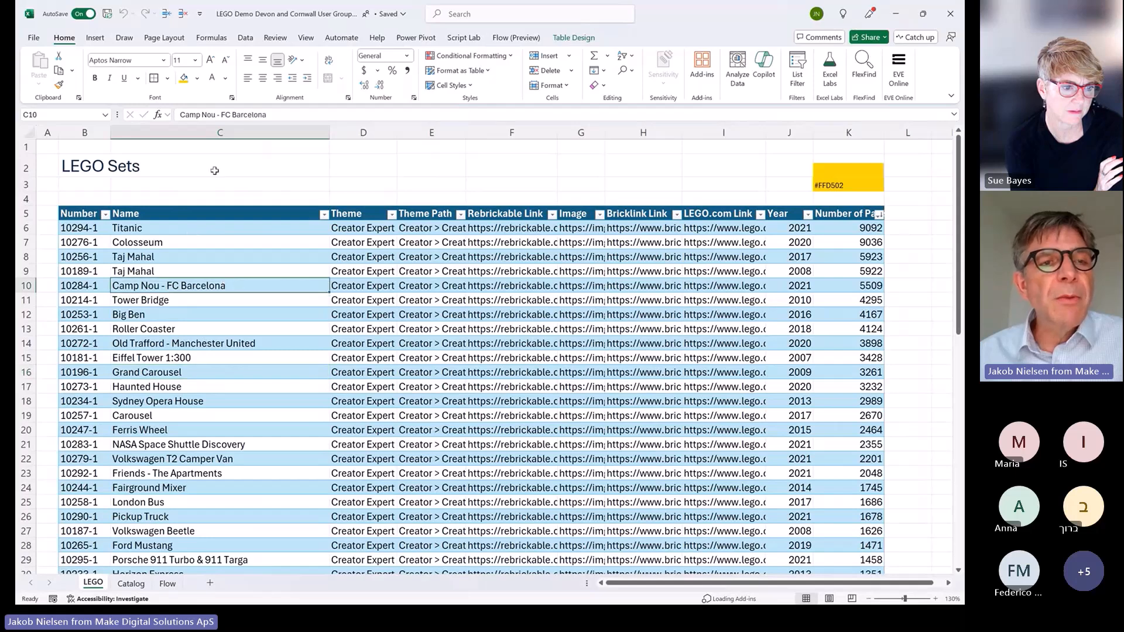
{"action": "left_click", "coordinate": [182, 13]}
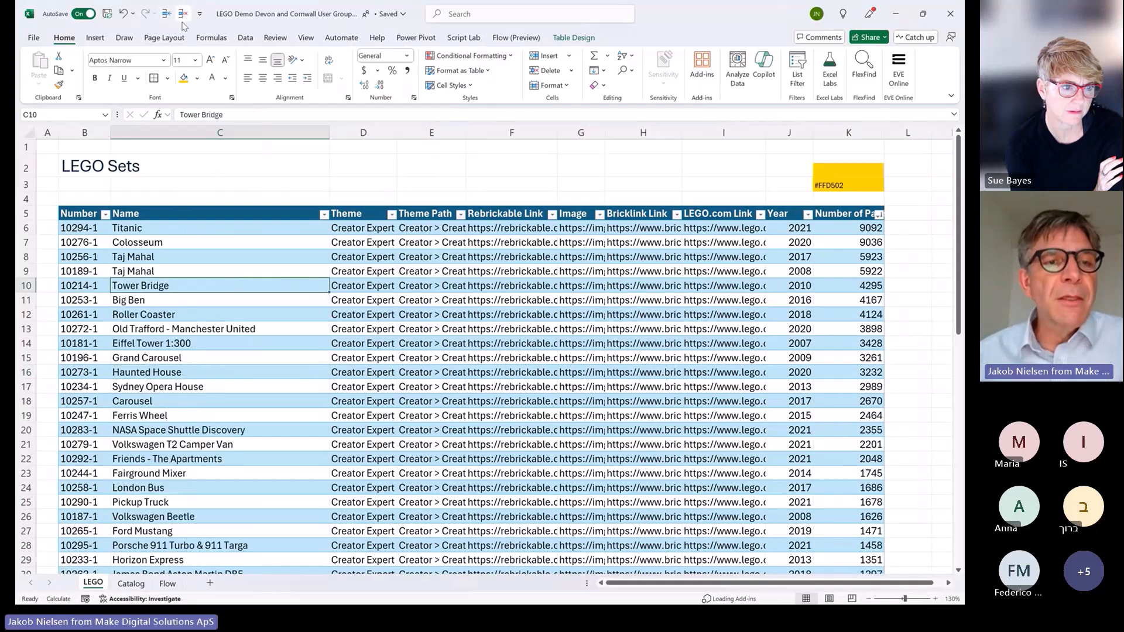
{"action": "left_click", "coordinate": [131, 584]}
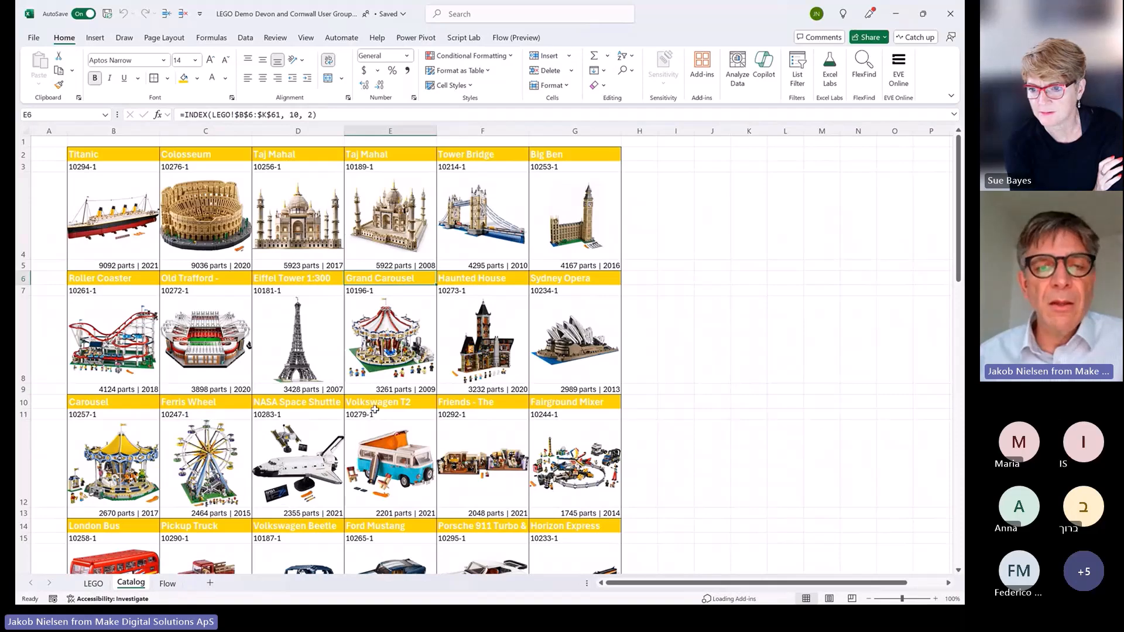
{"action": "scroll", "coordinate": [382, 410], "scroll_direction": "down", "scroll_amount": 1}
{"action": "scroll", "coordinate": [383, 422], "scroll_direction": "down", "scroll_amount": 5}
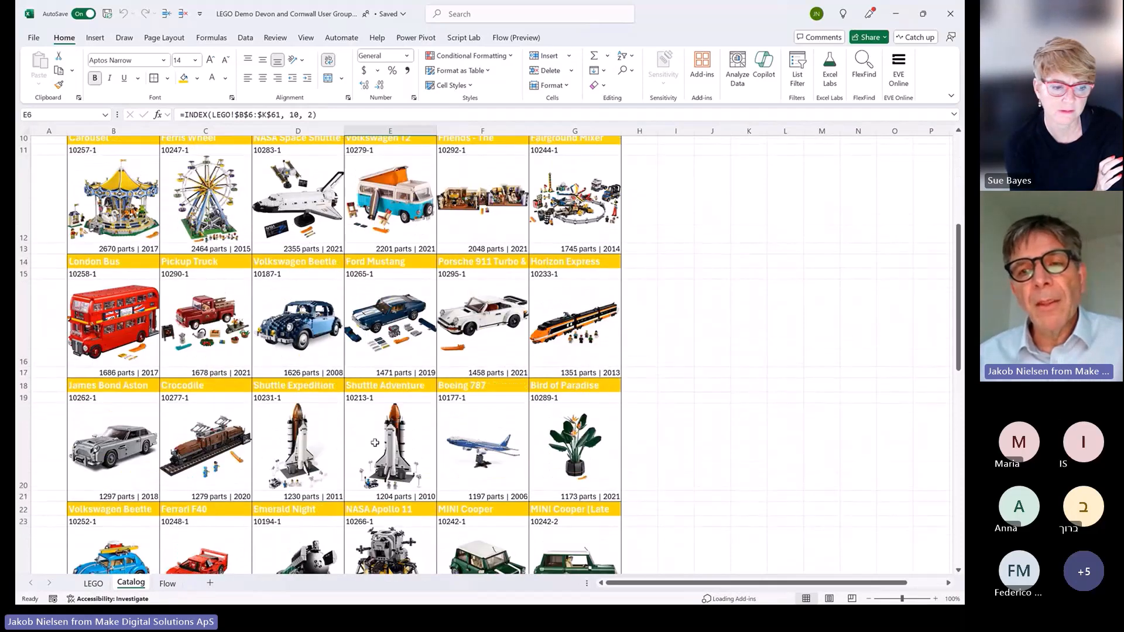
{"action": "left_click_drag", "start_coordinate": [956, 364], "coordinate": [951, 242]}
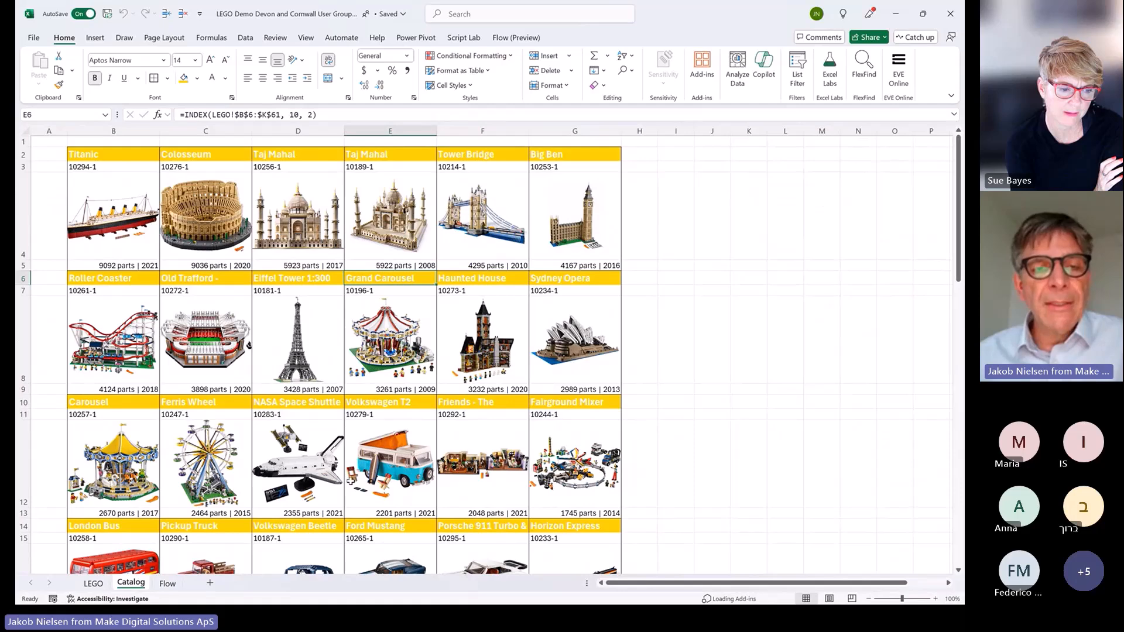
Open the recent workbook Flow LEGO.xlsx, and look over its Flow and Output sheets
{"action": "left_click", "coordinate": [33, 38]}
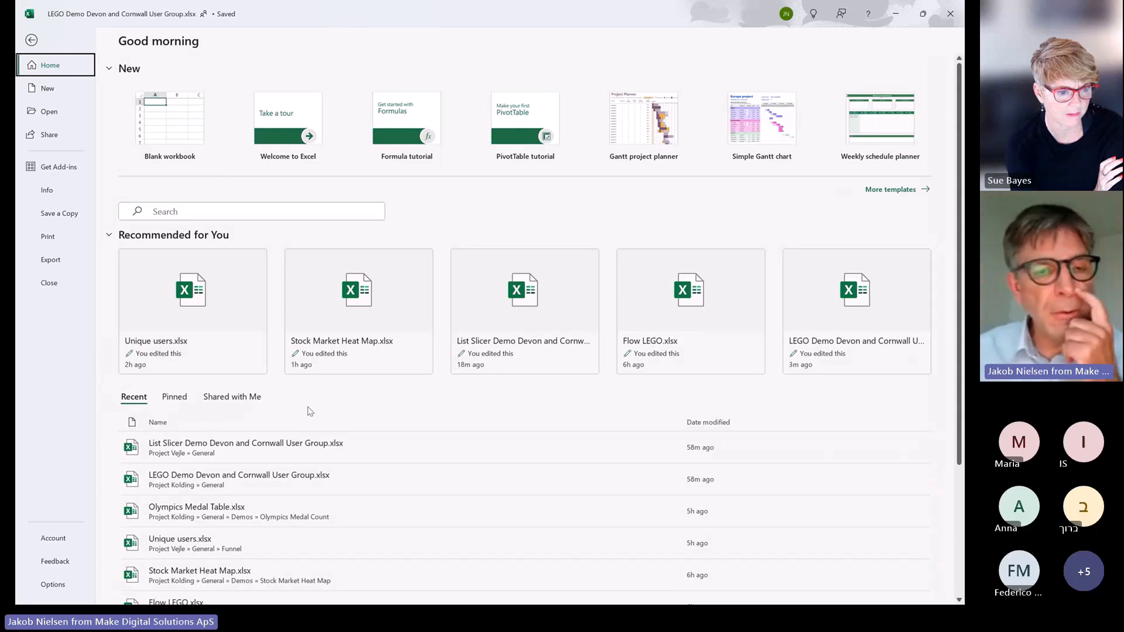
{"action": "scroll", "coordinate": [302, 420], "scroll_direction": "down", "scroll_amount": 1}
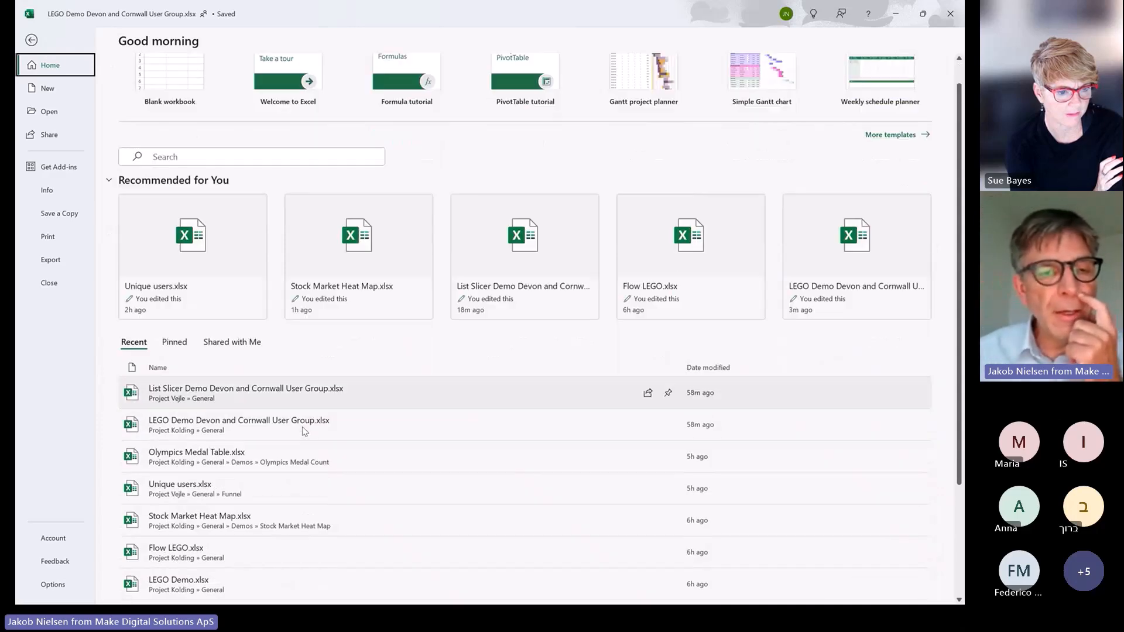
{"action": "left_click", "coordinate": [223, 555]}
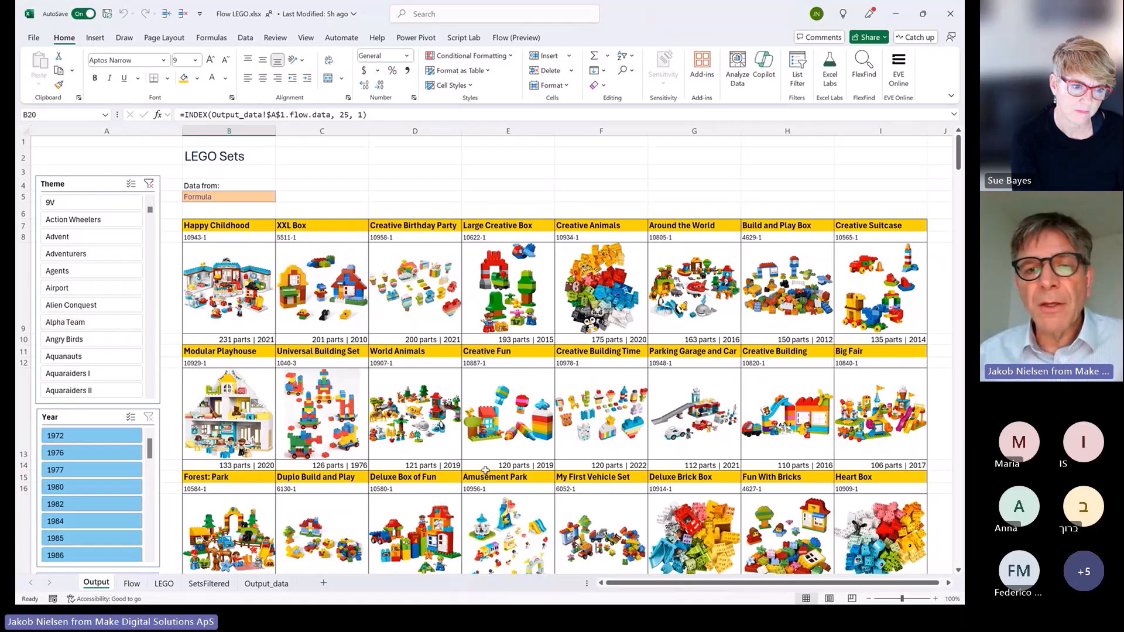
{"action": "left_click", "coordinate": [133, 583]}
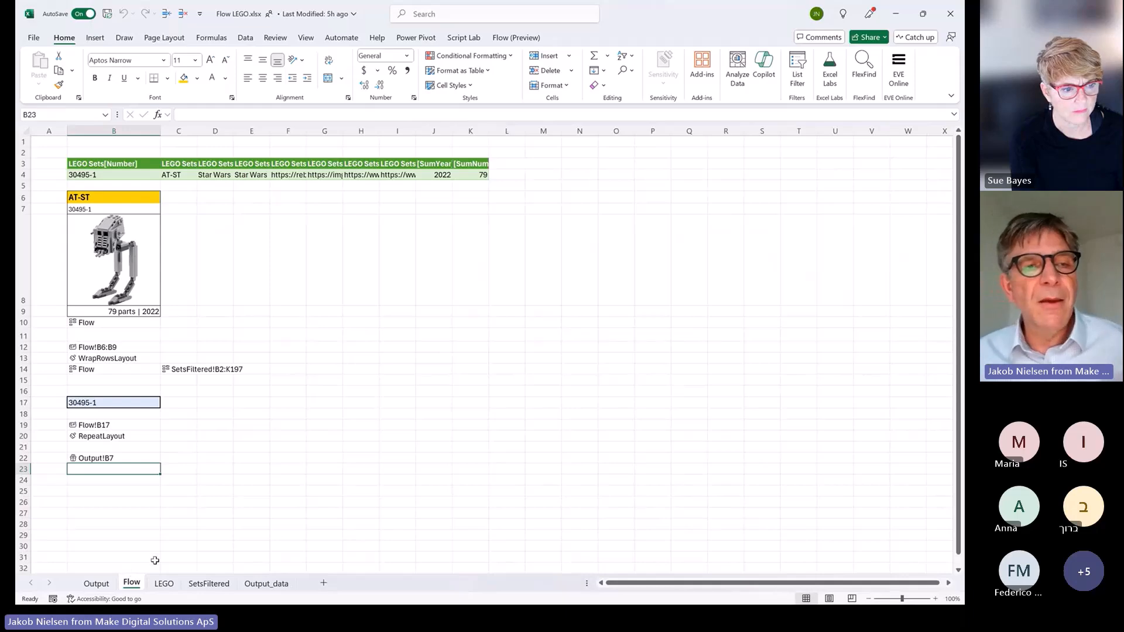
{"action": "left_click", "coordinate": [98, 584]}
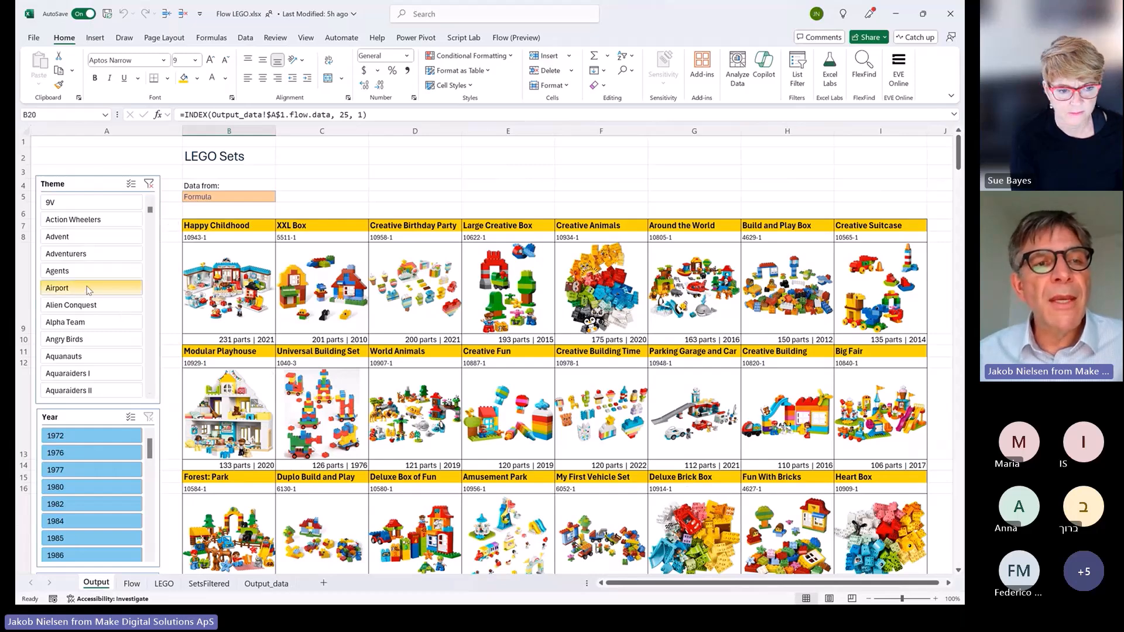
Filter the Output catalog to the Angry Birds theme and clear the theme filter
{"action": "left_click", "coordinate": [93, 340]}
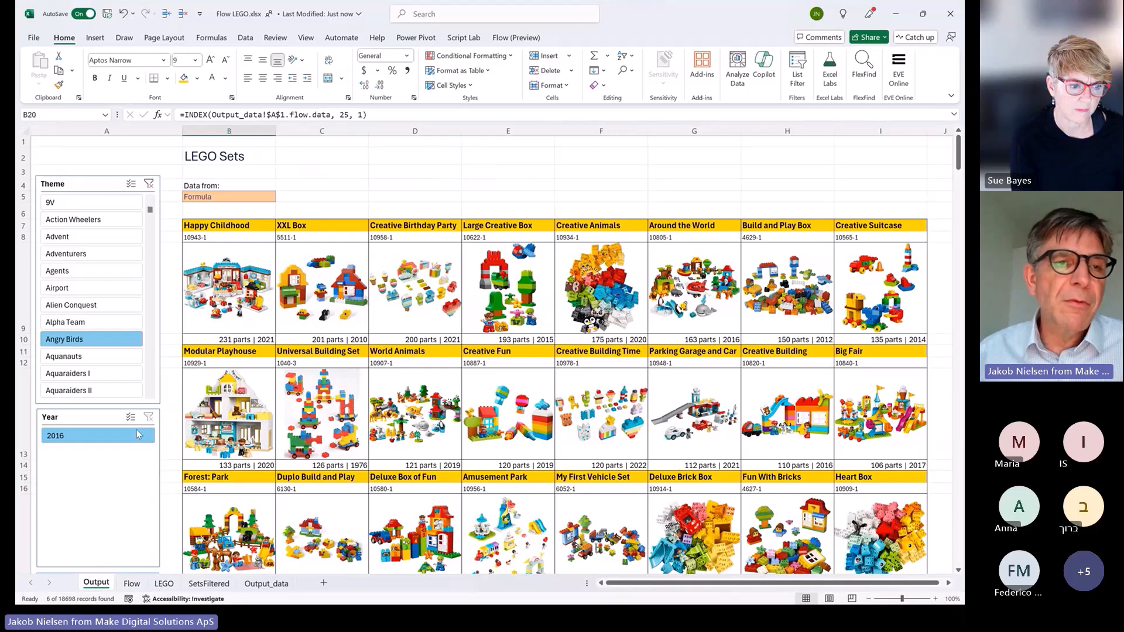
{"action": "left_click", "coordinate": [149, 184]}
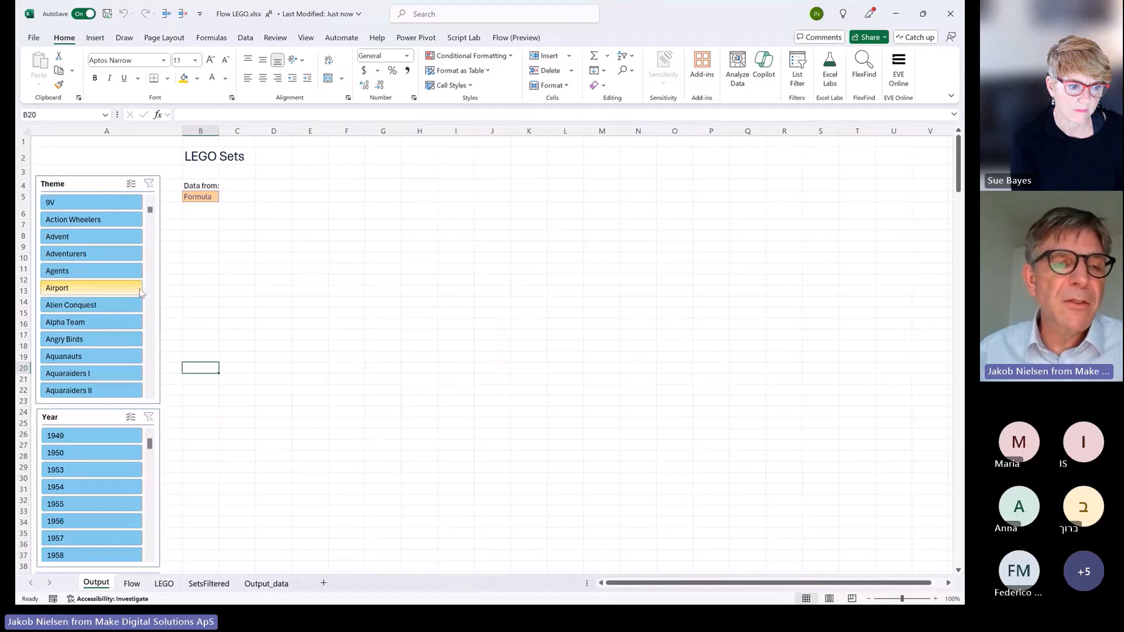
Filter the Output catalog to the Airport theme and the year 1975 using the slicers
{"action": "left_click", "coordinate": [119, 289]}
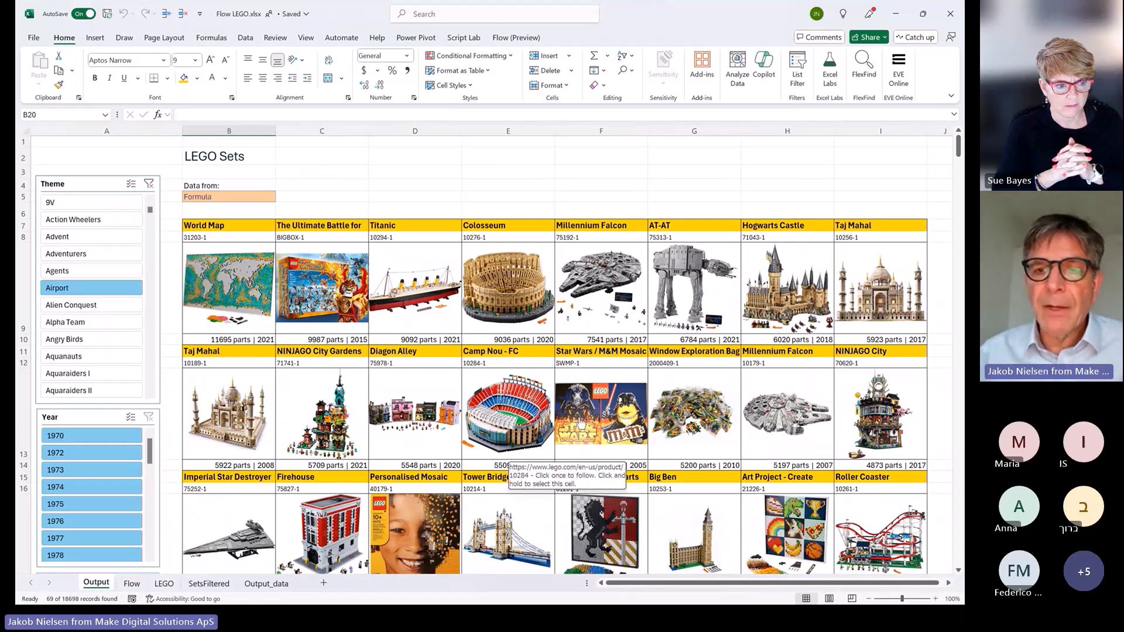
{"action": "scroll", "coordinate": [581, 423], "scroll_direction": "down", "scroll_amount": 3}
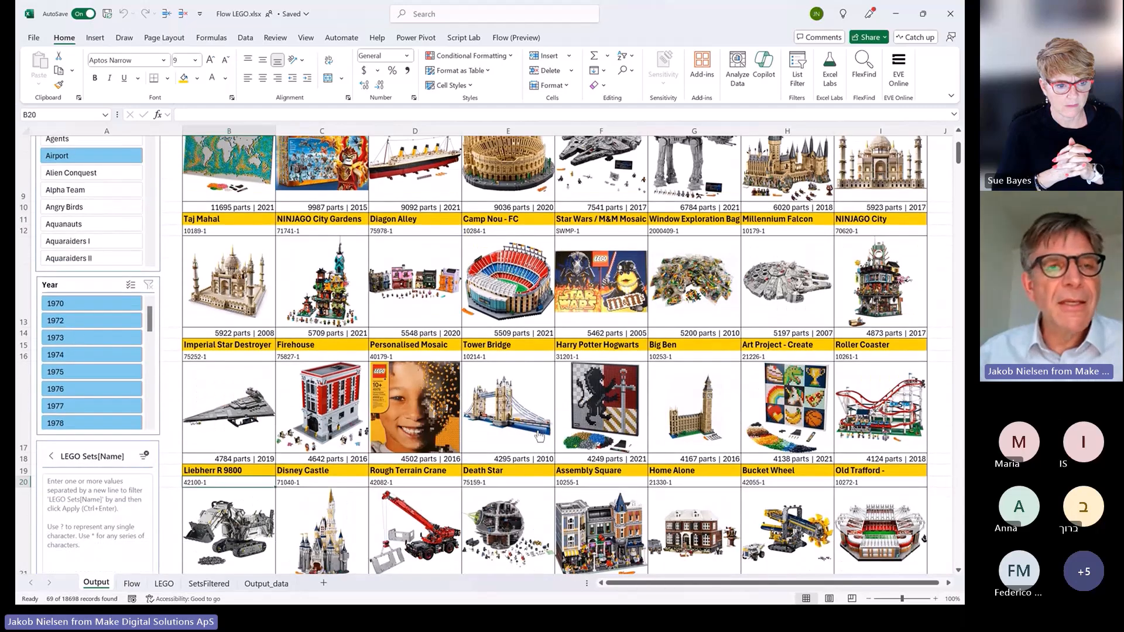
{"action": "scroll", "coordinate": [539, 436], "scroll_direction": "up", "scroll_amount": 3}
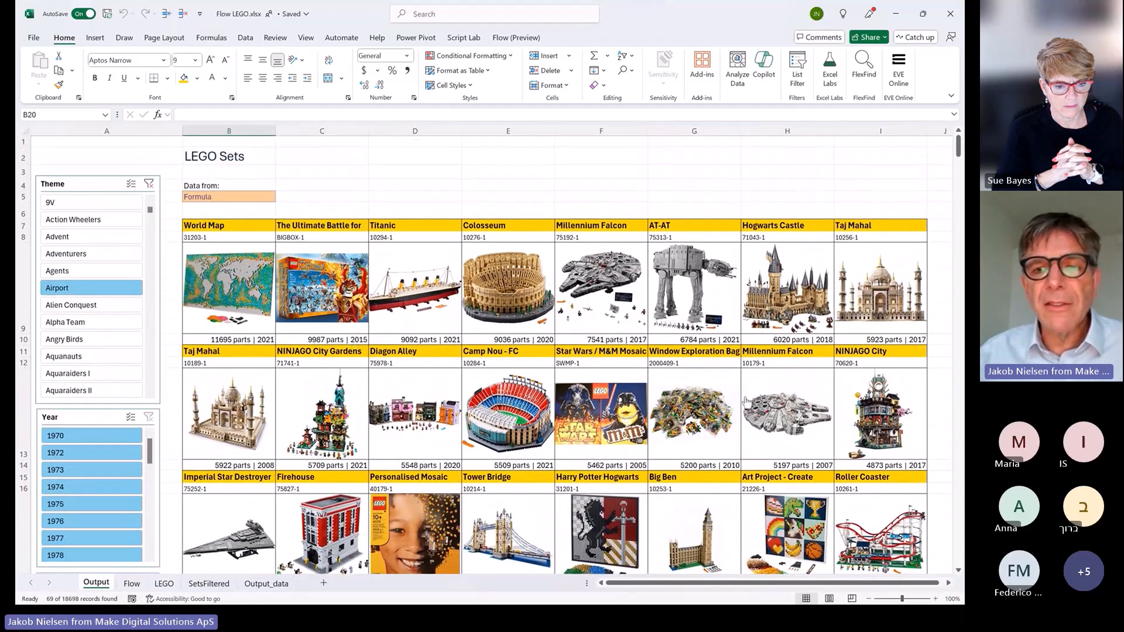
{"action": "left_click", "coordinate": [69, 287]}
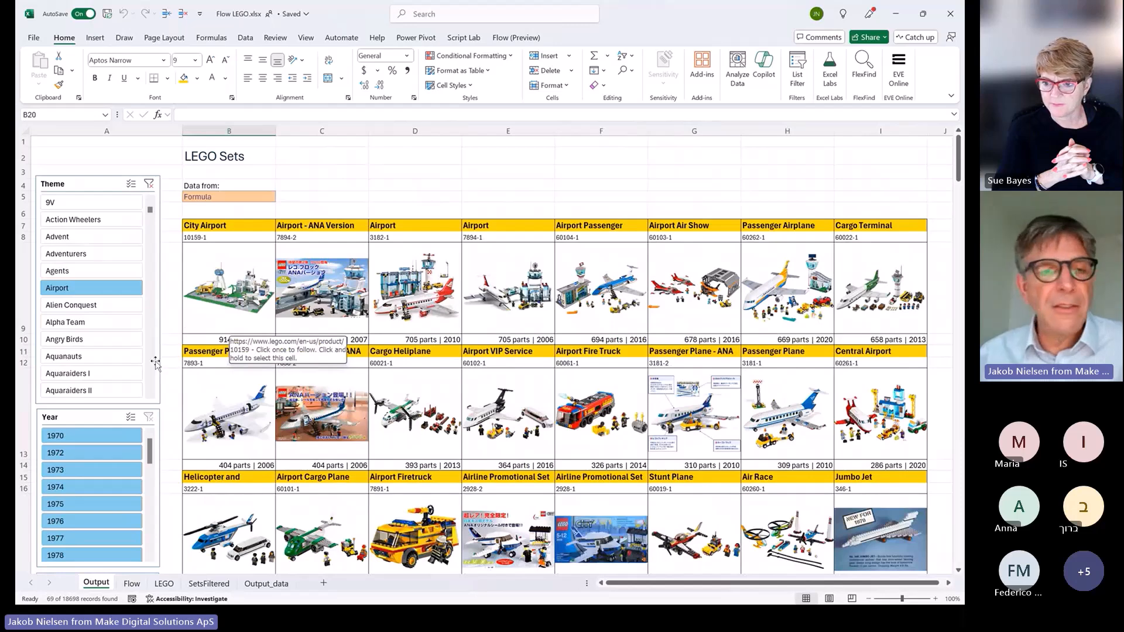
{"action": "left_click", "coordinate": [83, 502]}
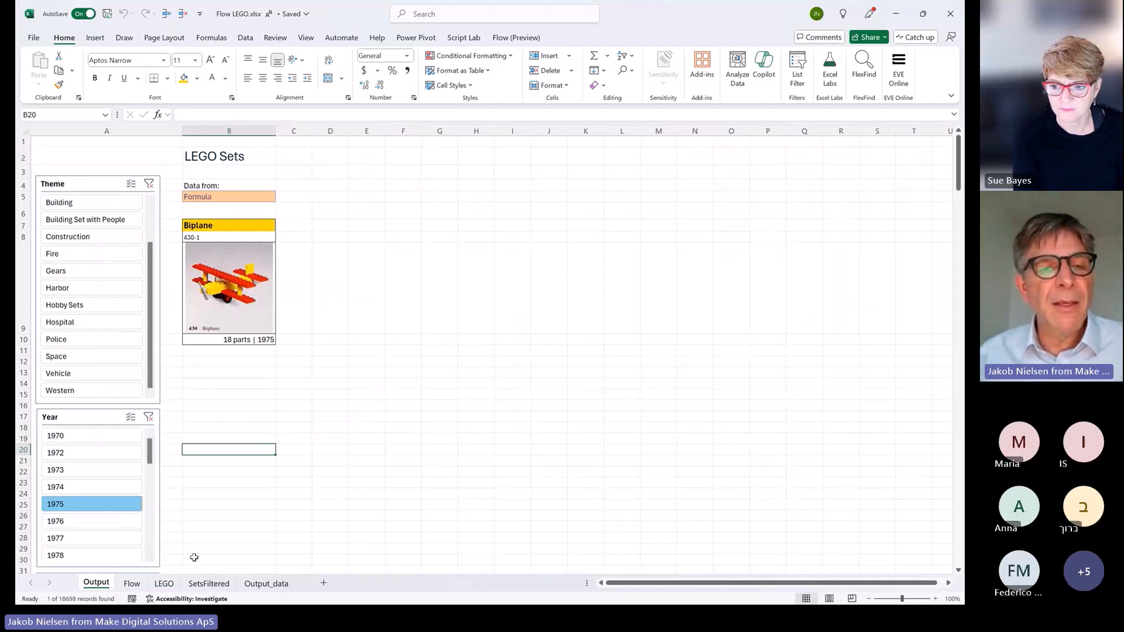
Filter the Output catalog to the Police theme and clear the year filter
{"action": "left_click", "coordinate": [140, 585]}
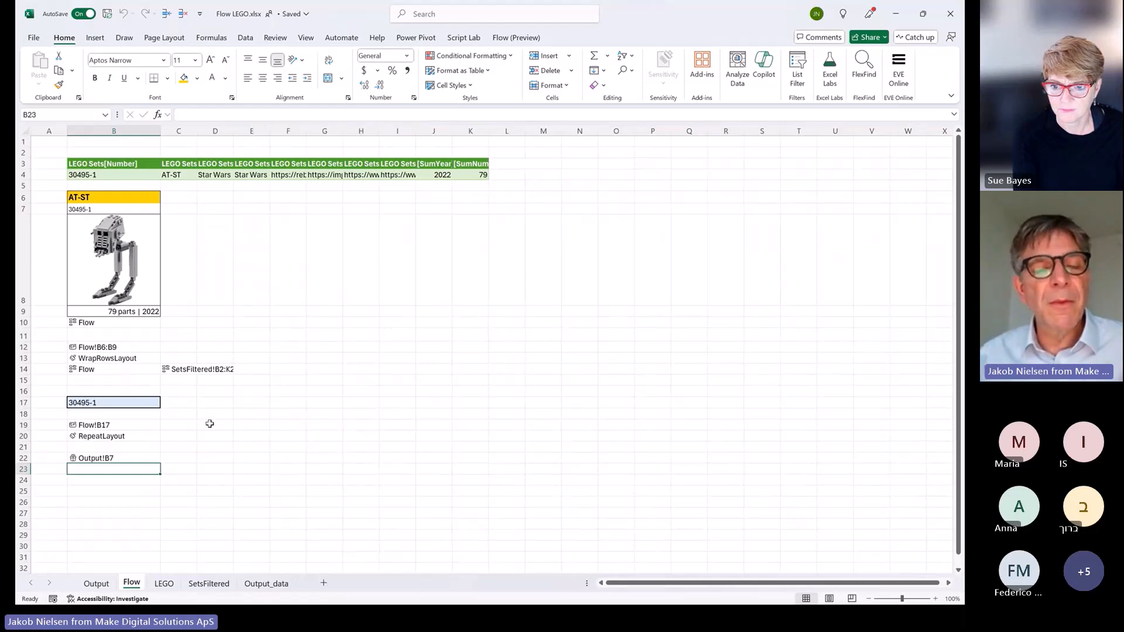
{"action": "left_click", "coordinate": [97, 584]}
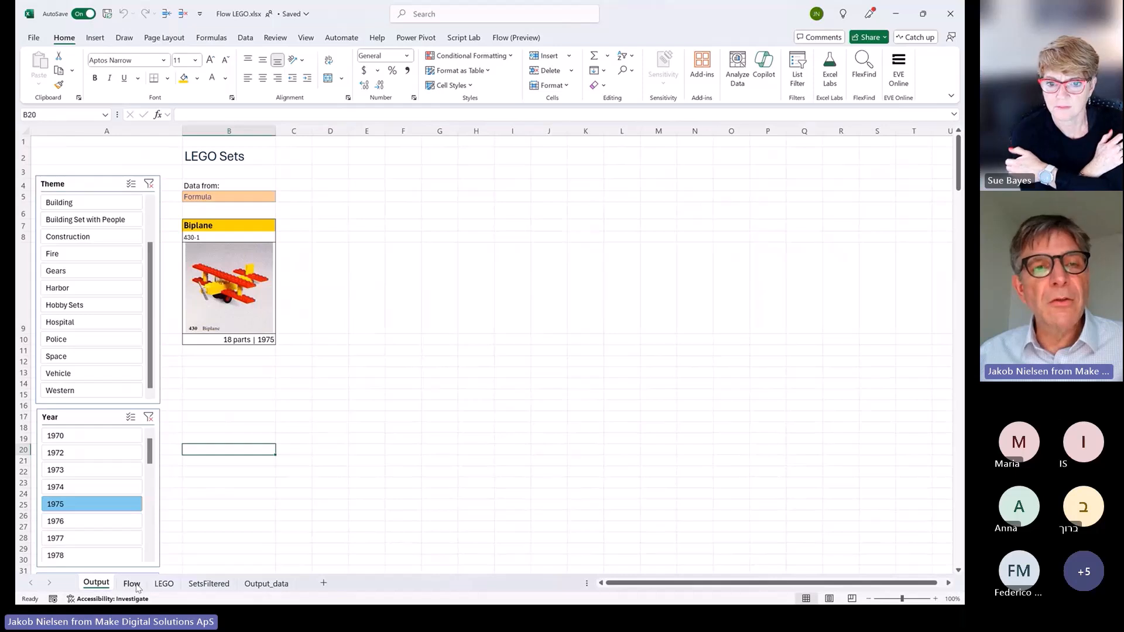
{"action": "left_click", "coordinate": [65, 339]}
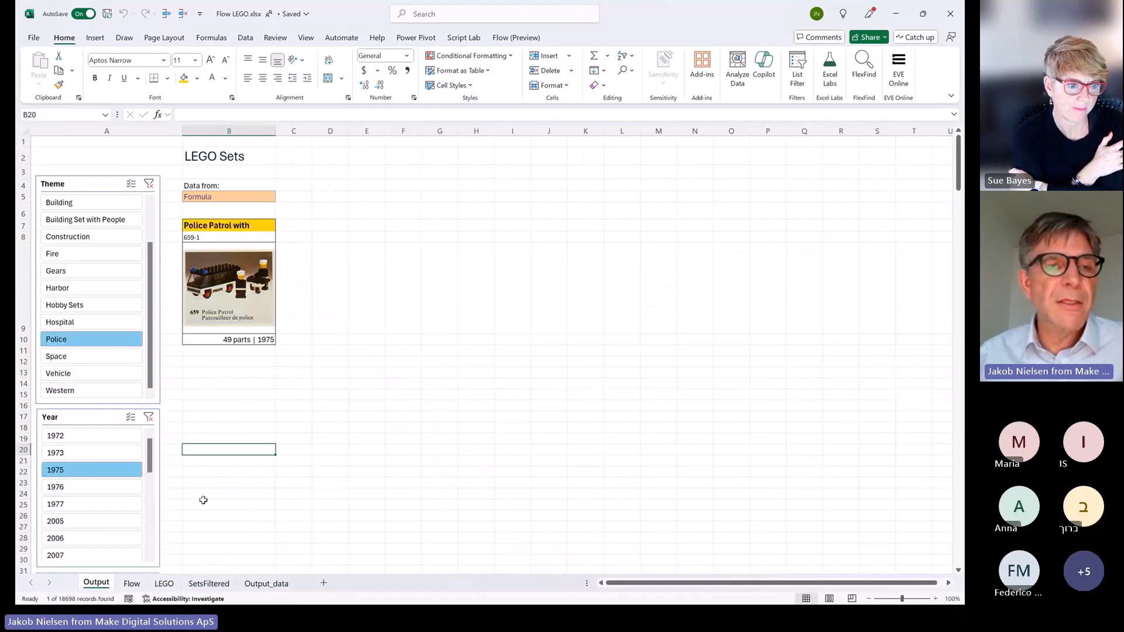
{"action": "left_click", "coordinate": [148, 417]}
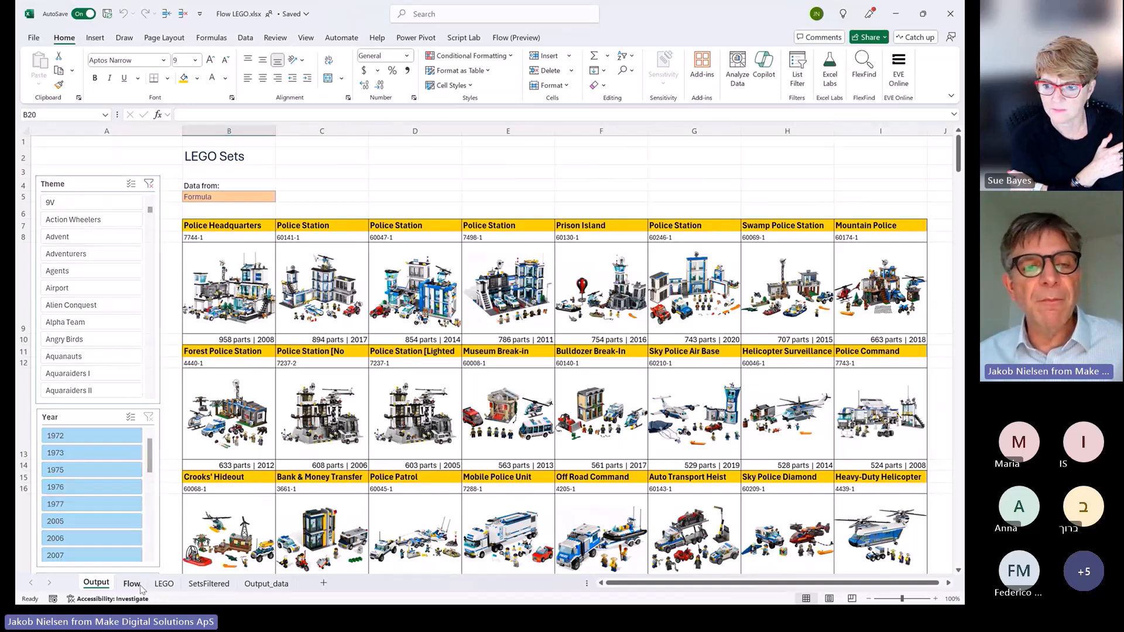
Extend the FLOW.TEMPLATE range in cell B12 of the Flow sheet to B6:B10
{"action": "left_click", "coordinate": [132, 584]}
{"action": "left_click", "coordinate": [109, 323]}
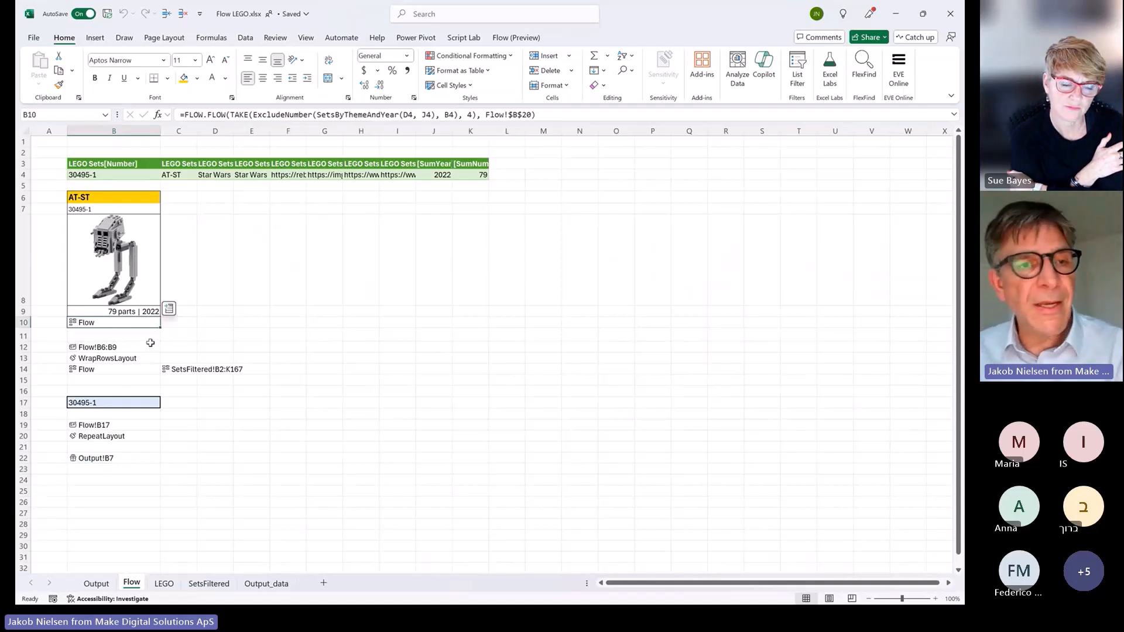
{"action": "left_click", "coordinate": [138, 348]}
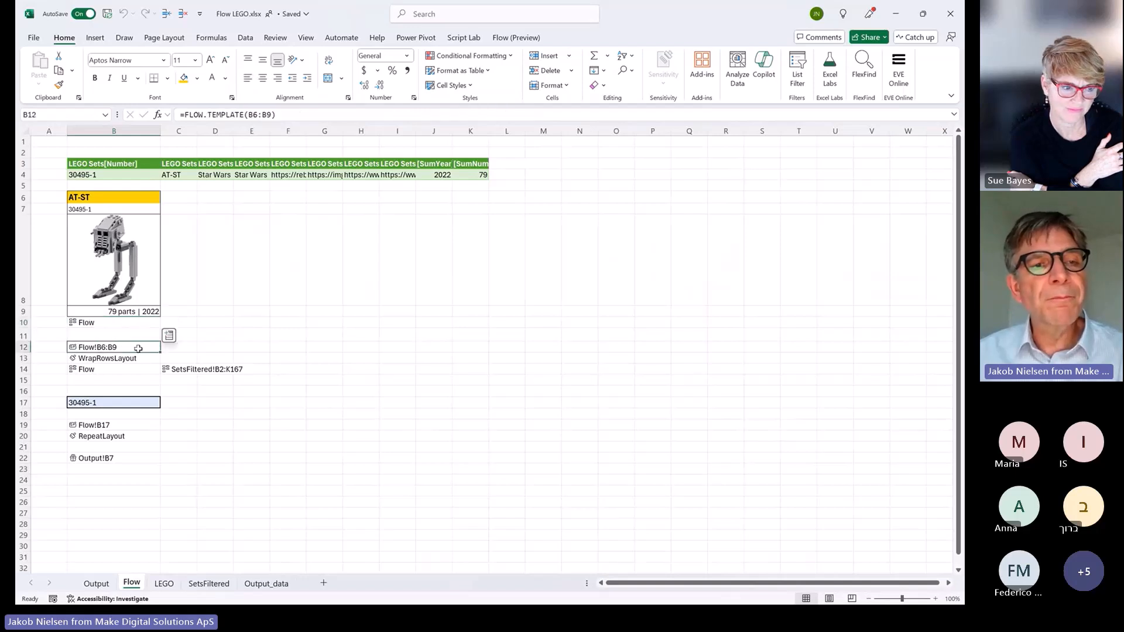
{"action": "left_click", "coordinate": [274, 115]}
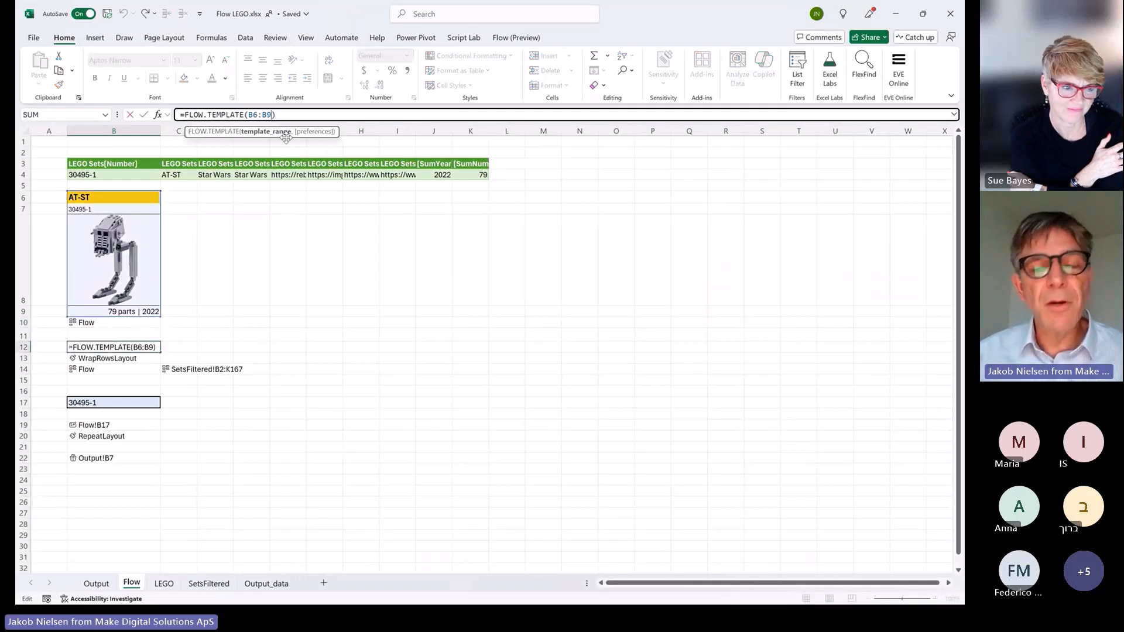
{"action": "key", "text": "BackSpace"}
{"action": "type", "text": "10"}
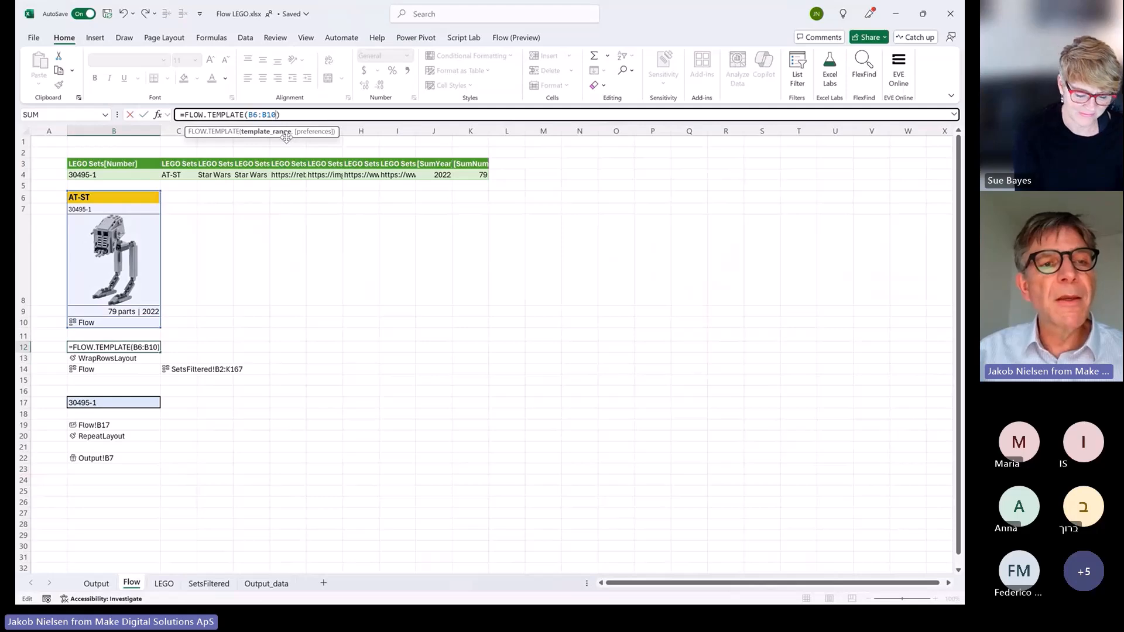
{"action": "key", "text": "Return"}
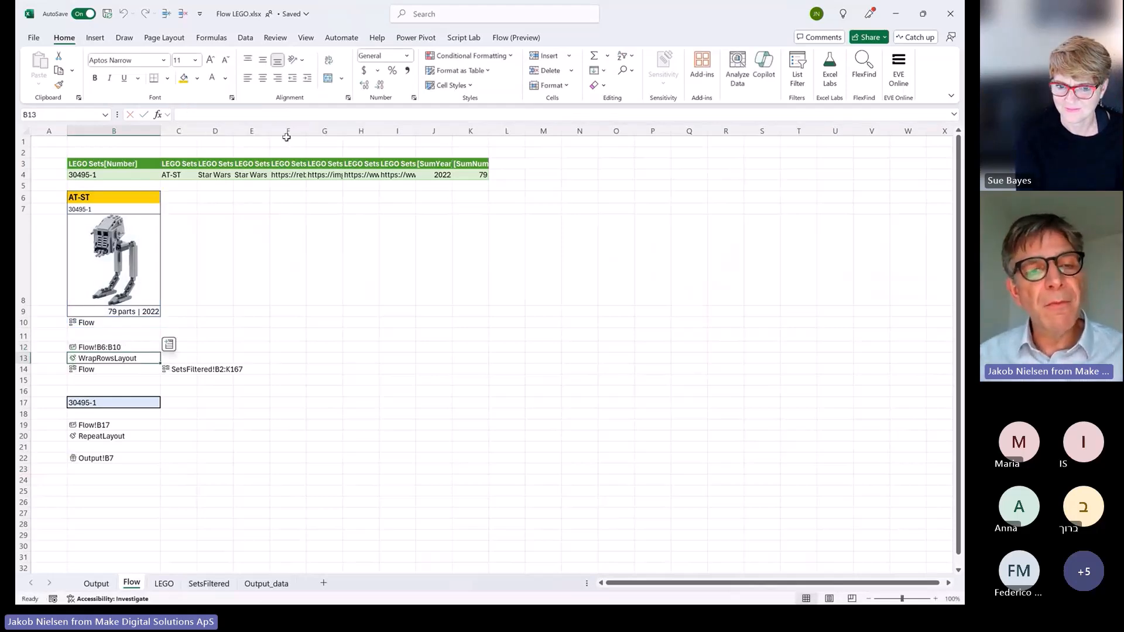
Examine the related set numbers listed under the first card on the Output sheet, cells B11 to B14
{"action": "left_click", "coordinate": [97, 582]}
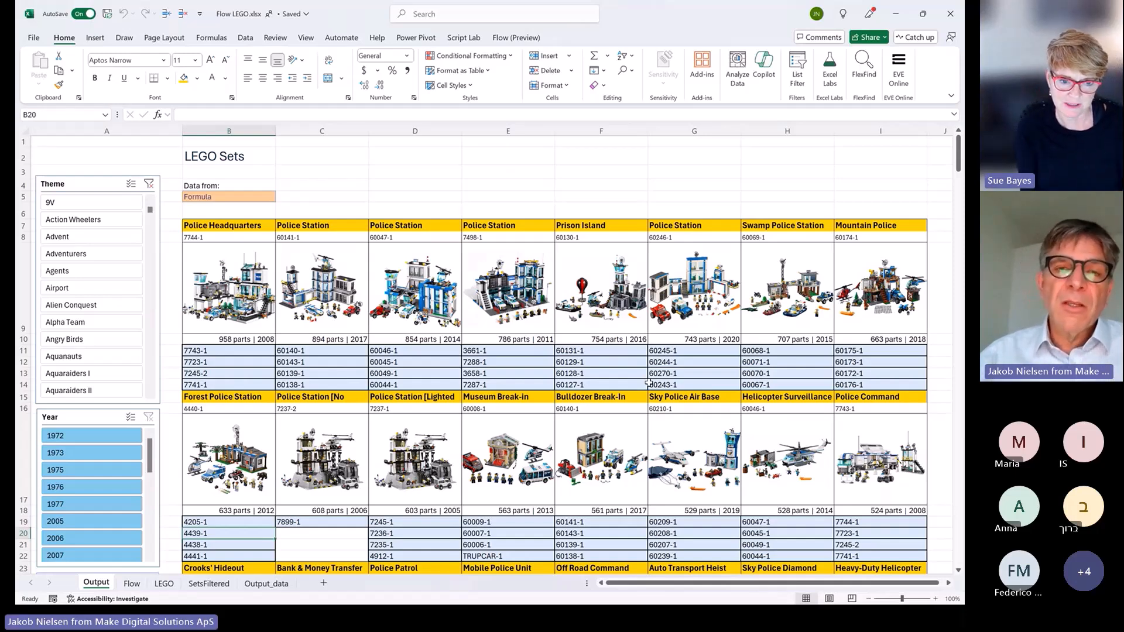
{"action": "left_click", "coordinate": [264, 352]}
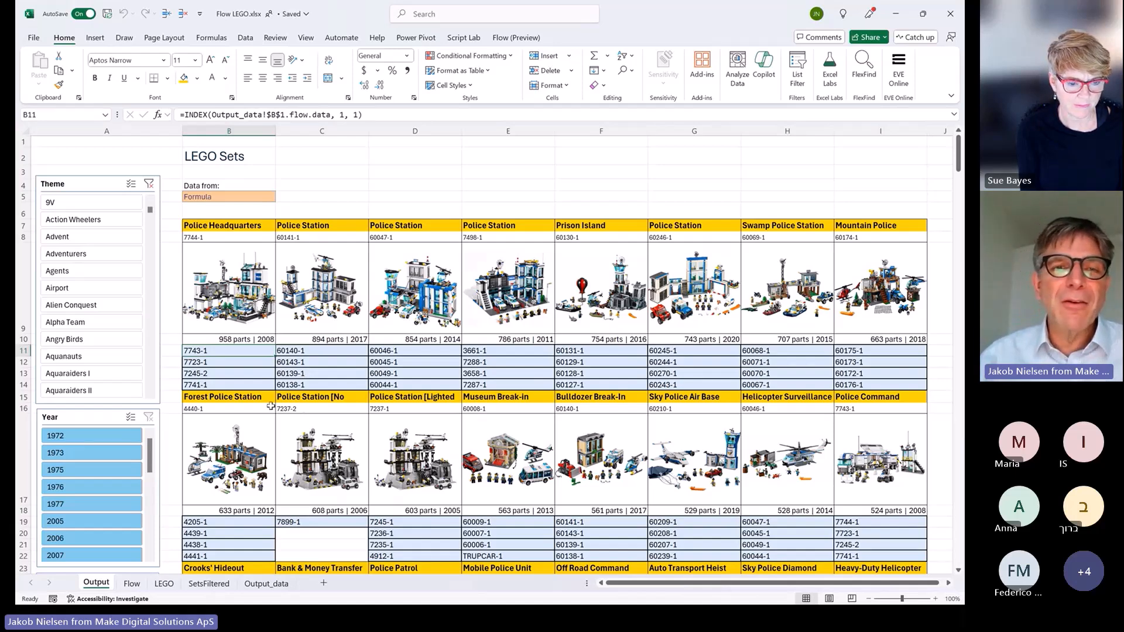
{"action": "left_click", "coordinate": [246, 360]}
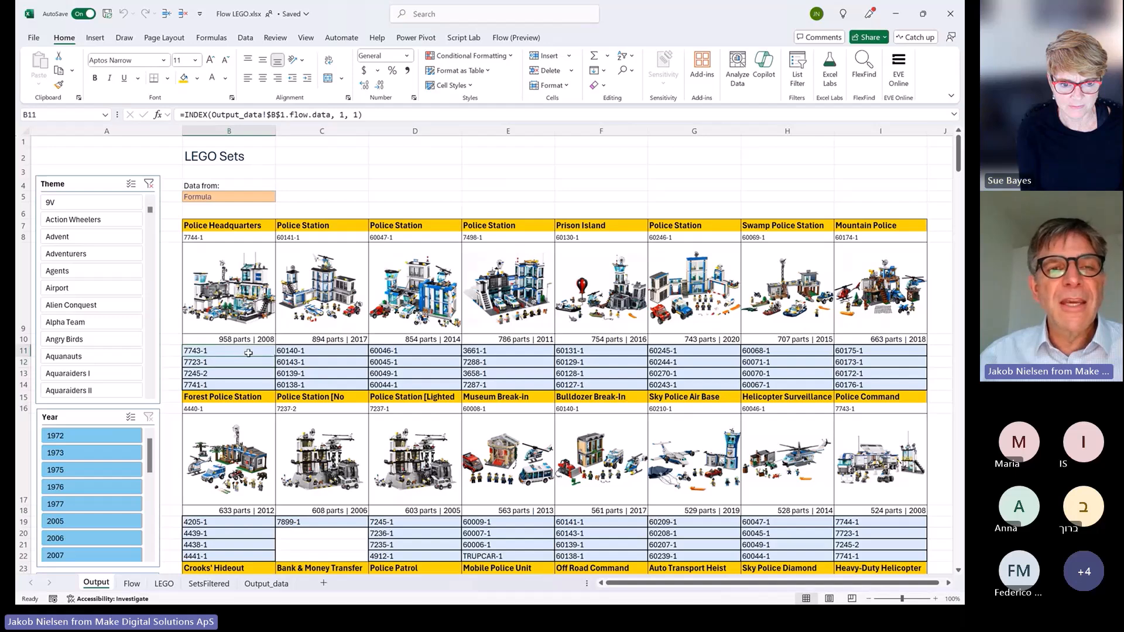
{"action": "left_click_drag", "start_coordinate": [198, 351], "coordinate": [203, 384]}
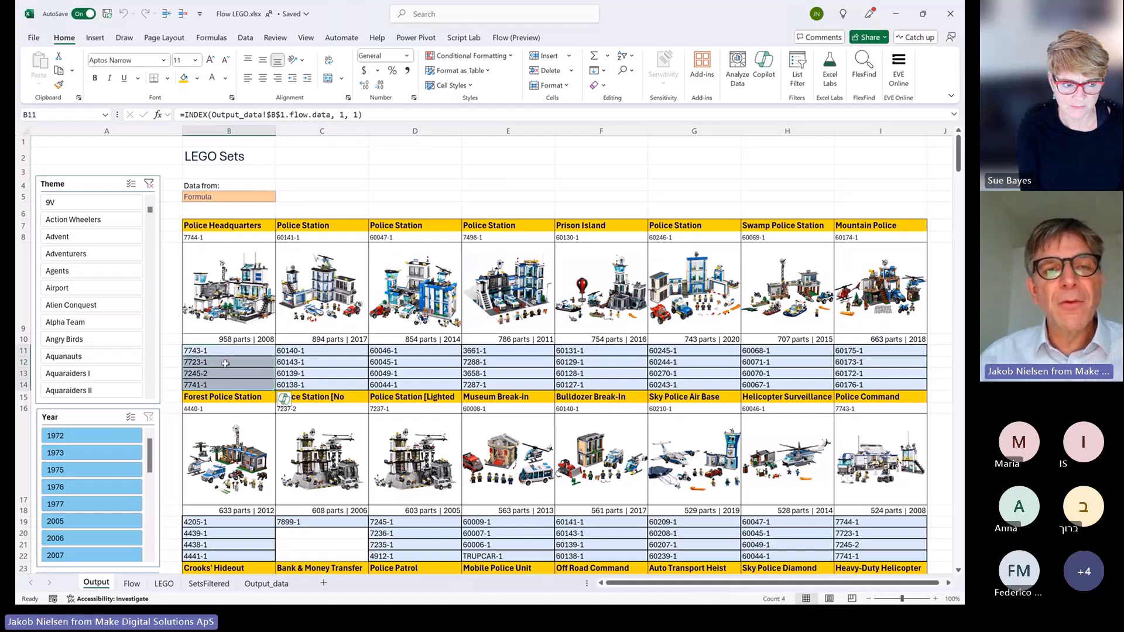
{"action": "left_click", "coordinate": [255, 362]}
{"action": "left_click", "coordinate": [261, 373]}
{"action": "left_click", "coordinate": [263, 384]}
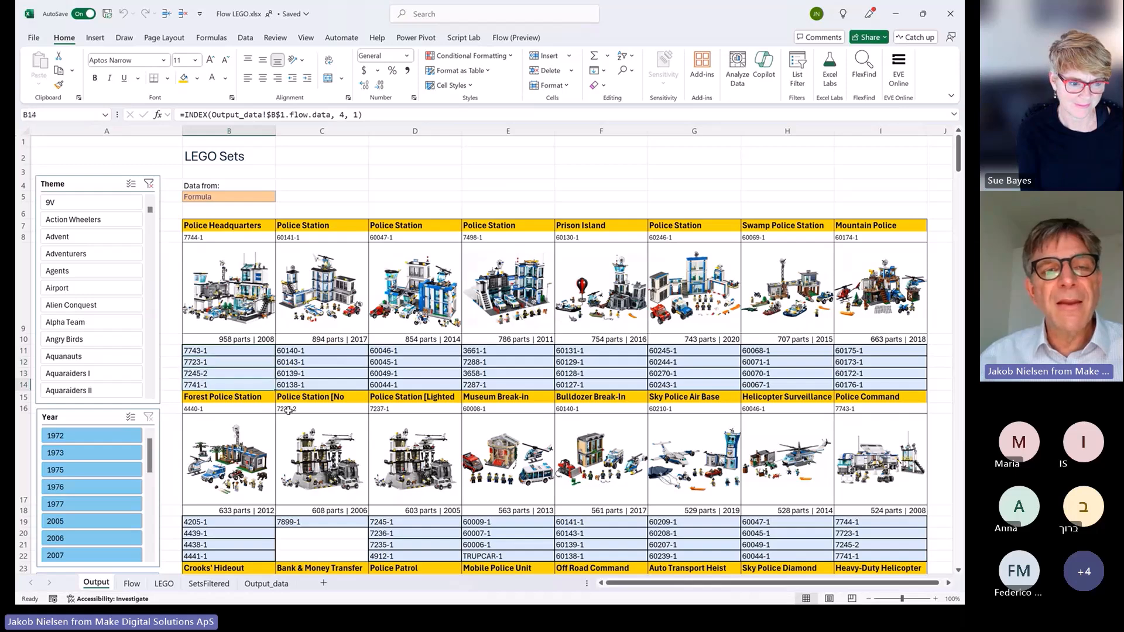
Examine the TAKE and ExcludeNumber arguments of the FLOW.FLOW formula in cell B10 of the Flow sheet
{"action": "left_click", "coordinate": [132, 583]}
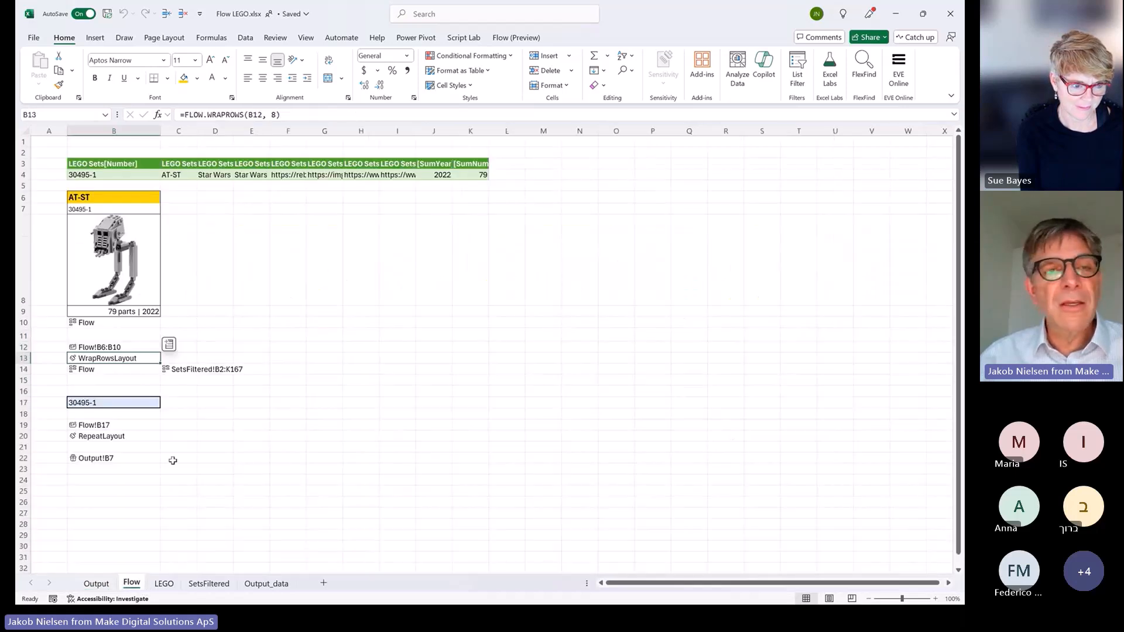
{"action": "left_click", "coordinate": [98, 322]}
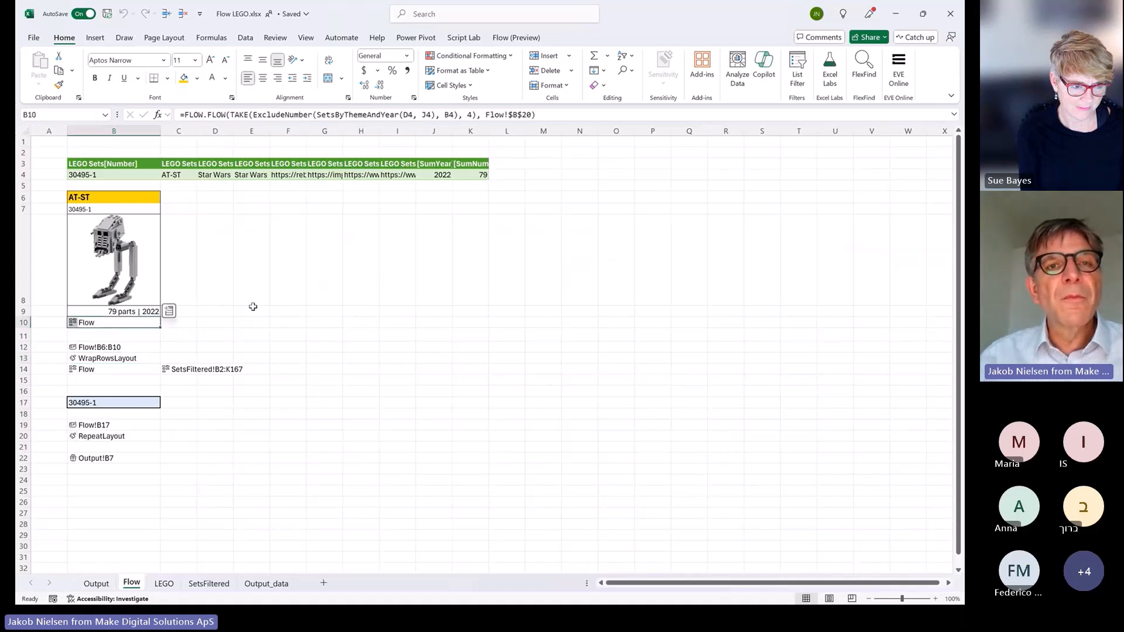
{"action": "left_click_drag", "start_coordinate": [229, 115], "coordinate": [460, 115]}
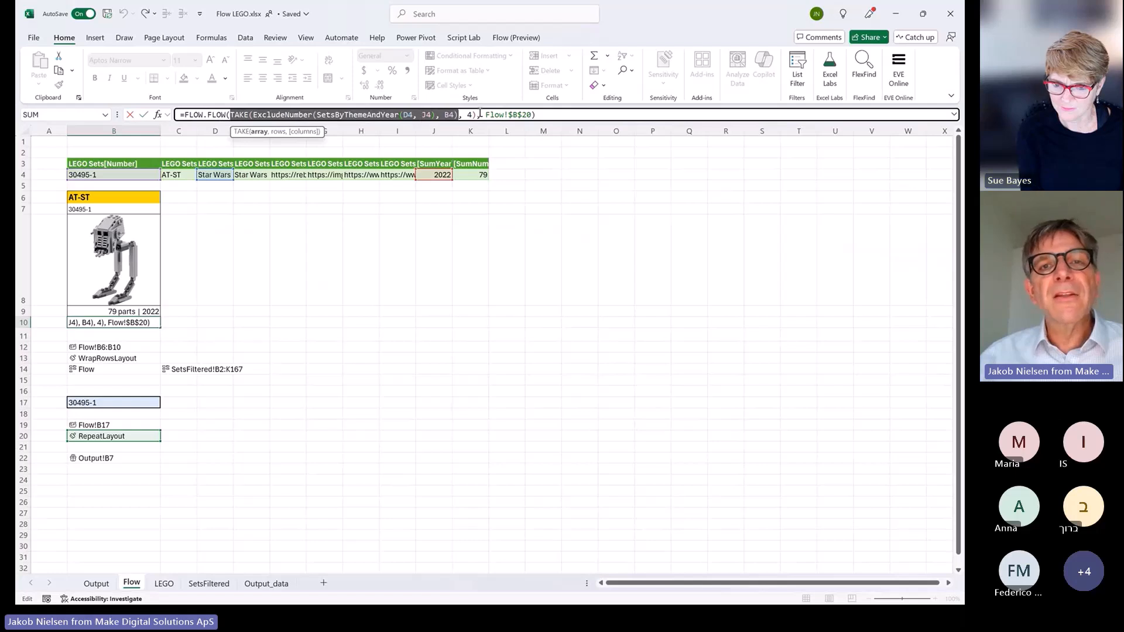
{"action": "left_click", "coordinate": [459, 116]}
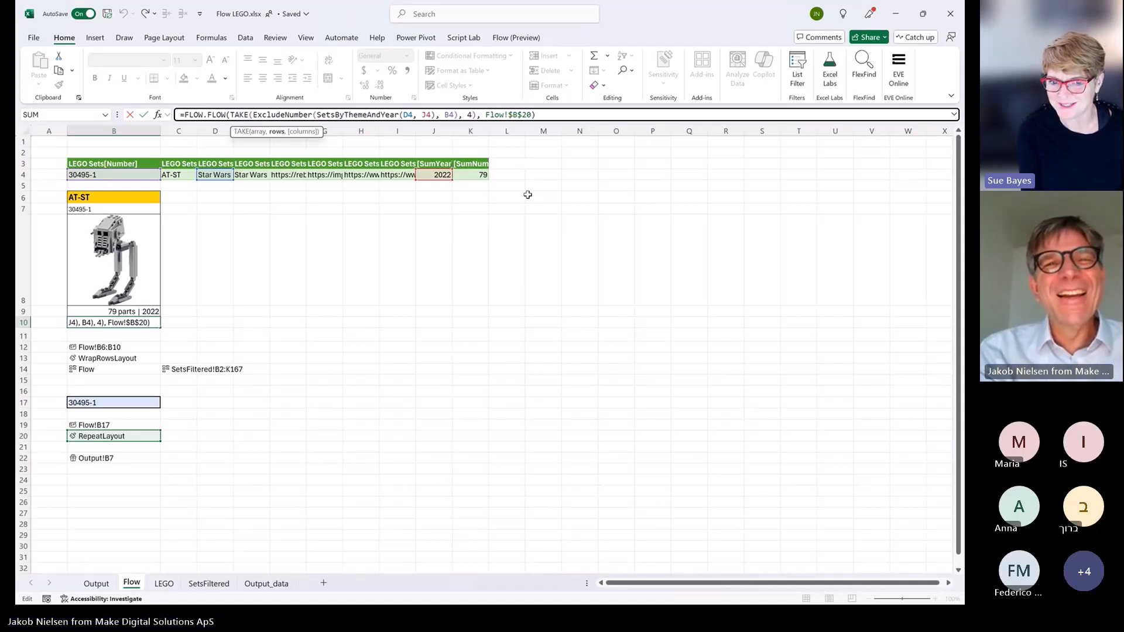
{"action": "key", "text": "ctrl+Return"}
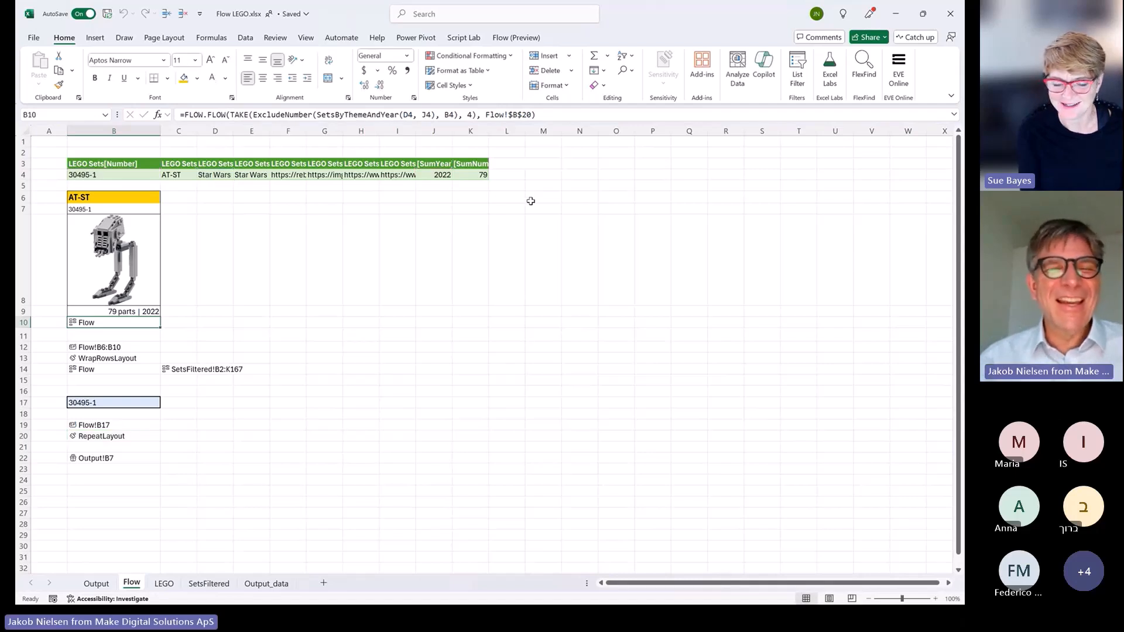
{"action": "left_click", "coordinate": [287, 115]}
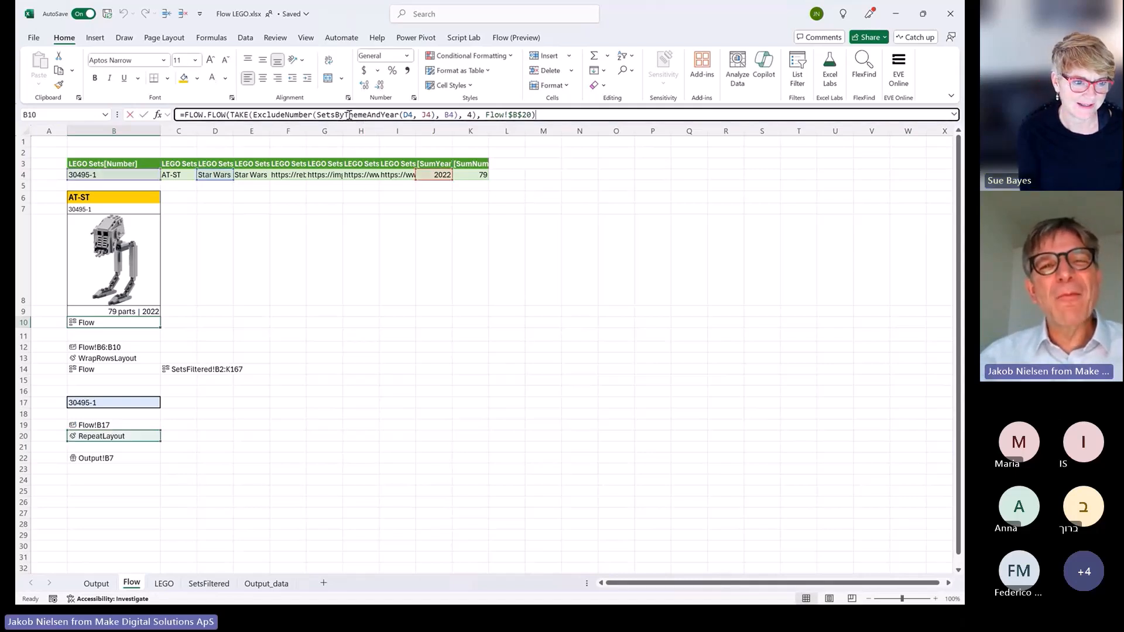
{"action": "left_click", "coordinate": [347, 115]}
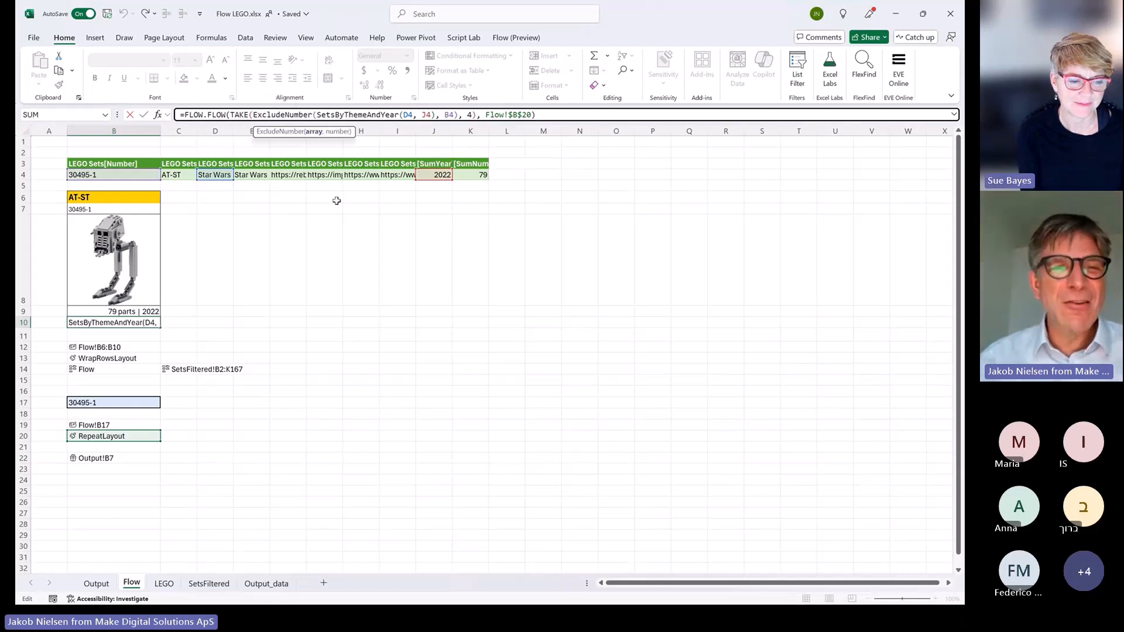
{"action": "left_click", "coordinate": [434, 390]}
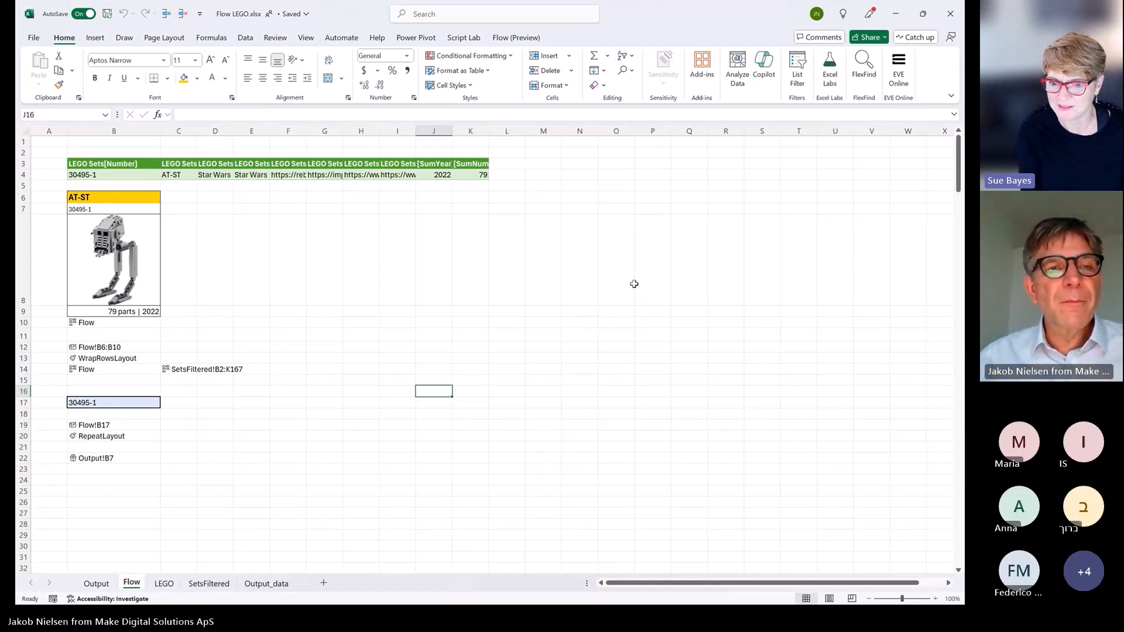
Highlight the SetsByThemeAndYear function name inside the formula in cell B10
{"action": "left_click", "coordinate": [119, 367]}
{"action": "left_click", "coordinate": [106, 322]}
{"action": "left_click_drag", "start_coordinate": [317, 117], "coordinate": [400, 114]}
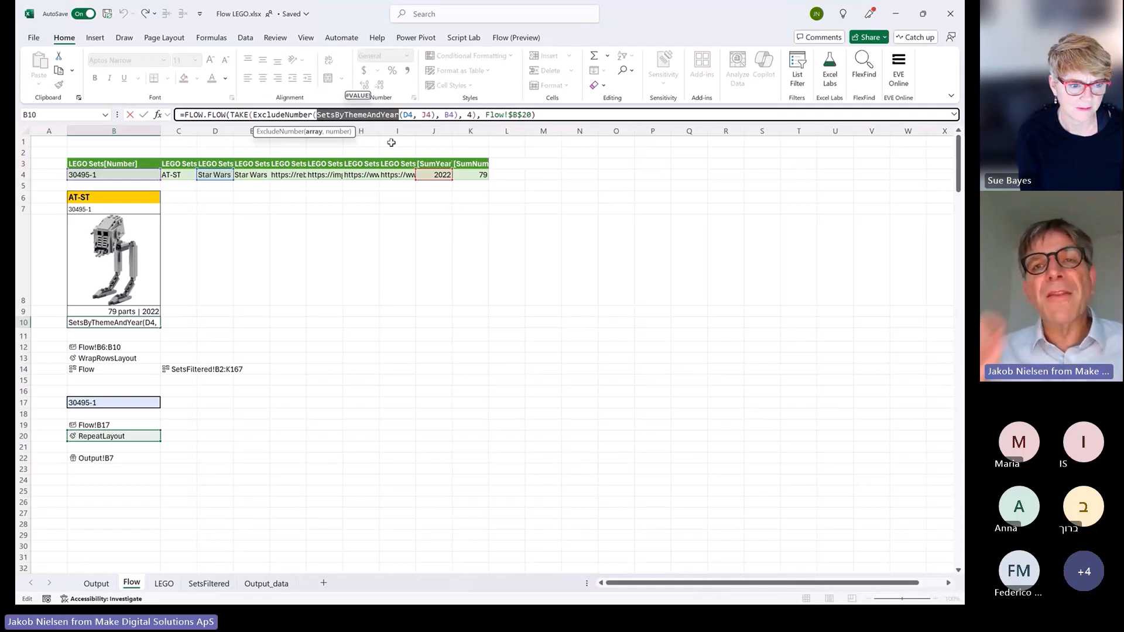
{"action": "left_click", "coordinate": [475, 285]}
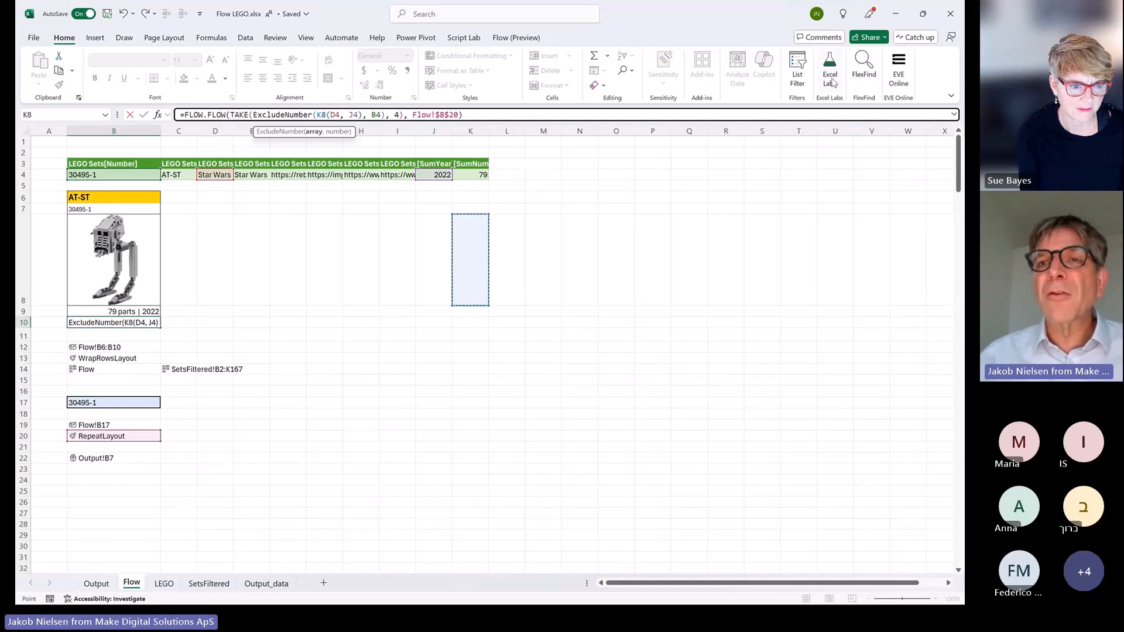
Open Excel Labs in a wider pane, discard the pending B10 formula edit, and load the list of named functions
{"action": "left_click", "coordinate": [831, 77]}
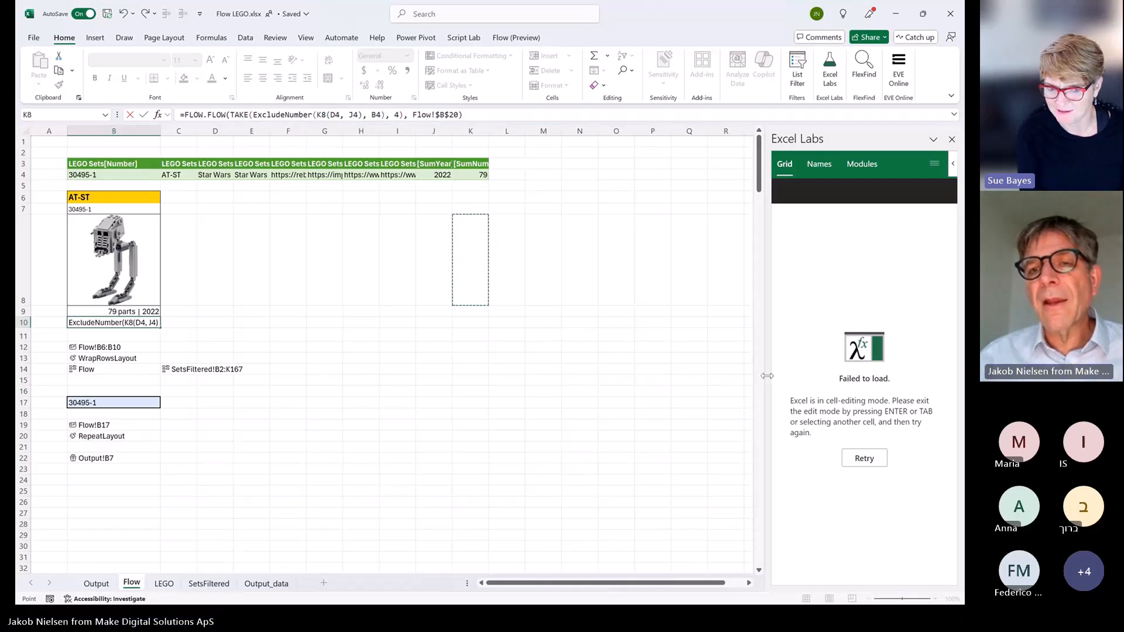
{"action": "left_click_drag", "start_coordinate": [767, 376], "coordinate": [692, 384]}
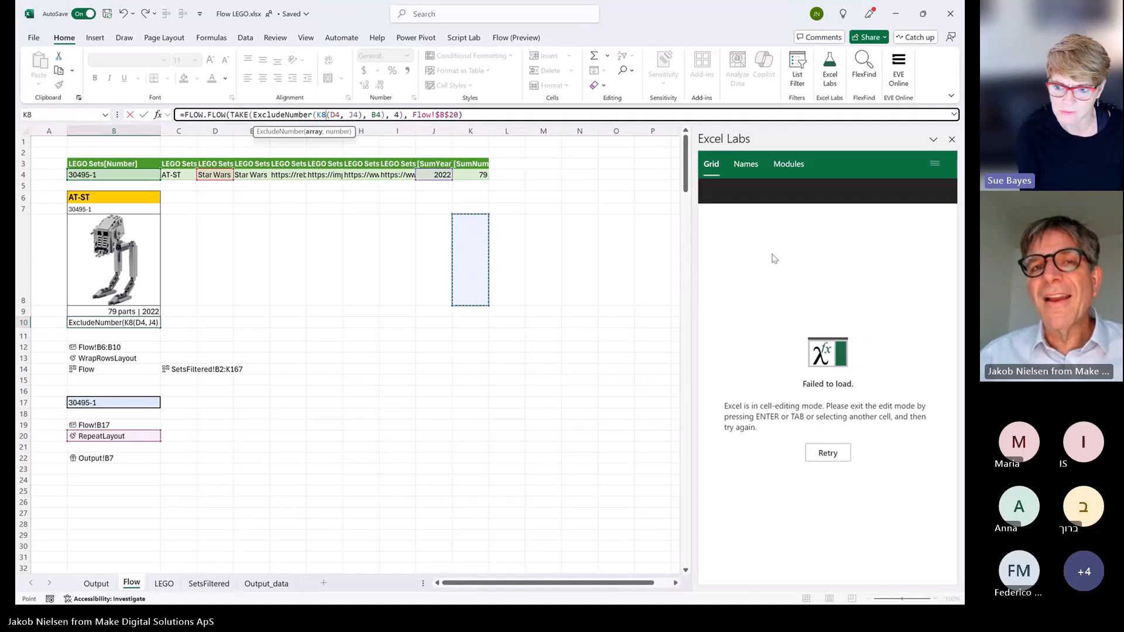
{"action": "key", "text": "ctrl+Return"}
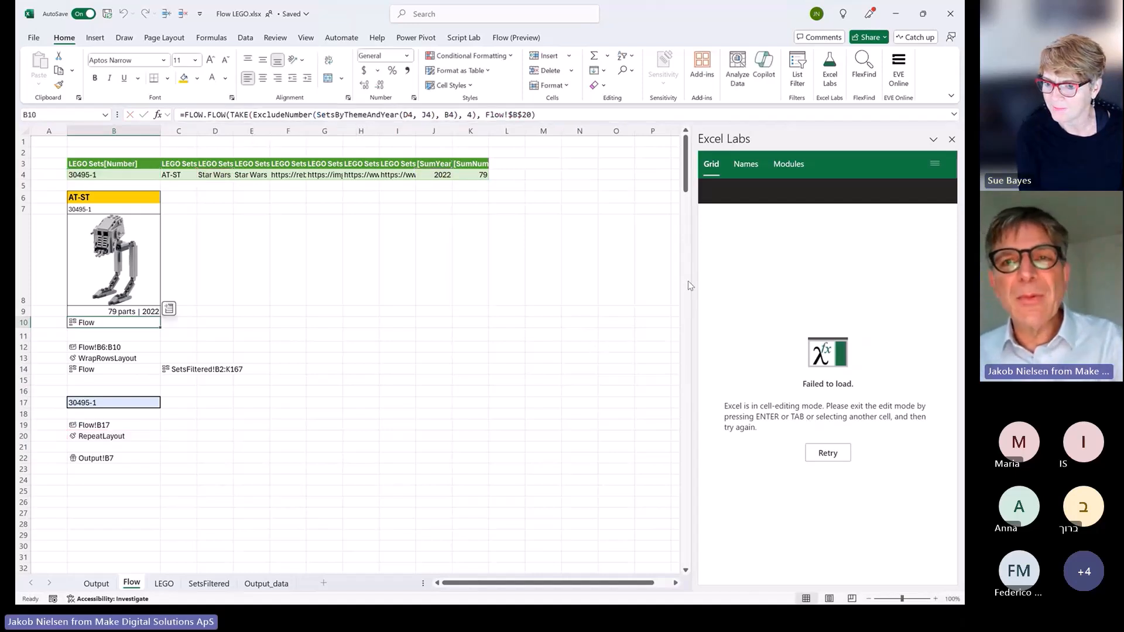
{"action": "left_click", "coordinate": [748, 165]}
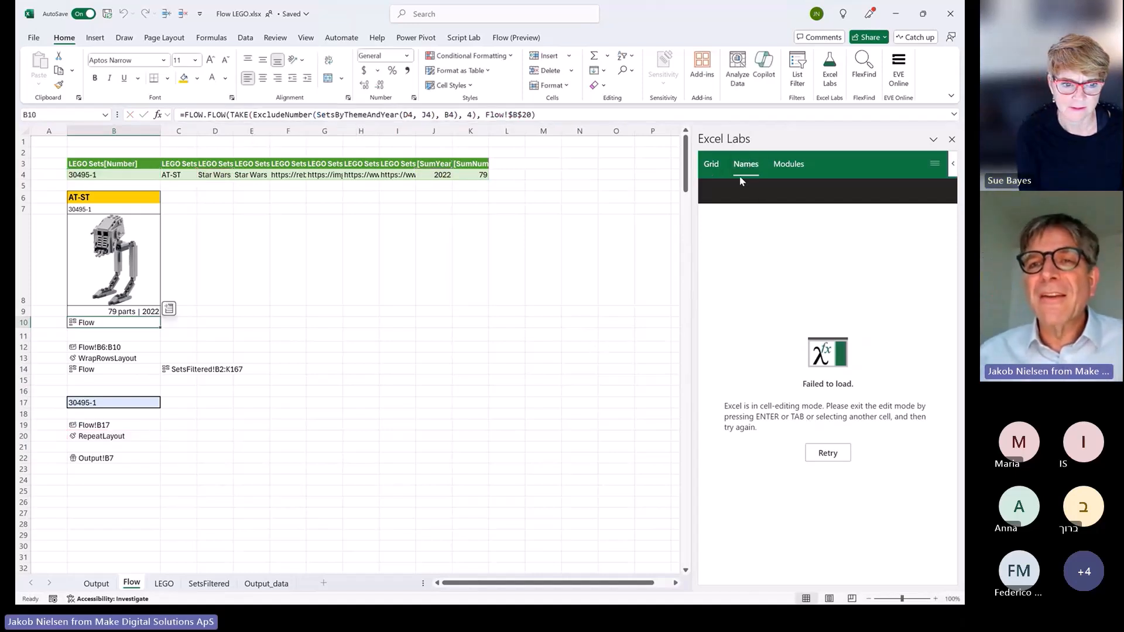
{"action": "left_click", "coordinate": [826, 454]}
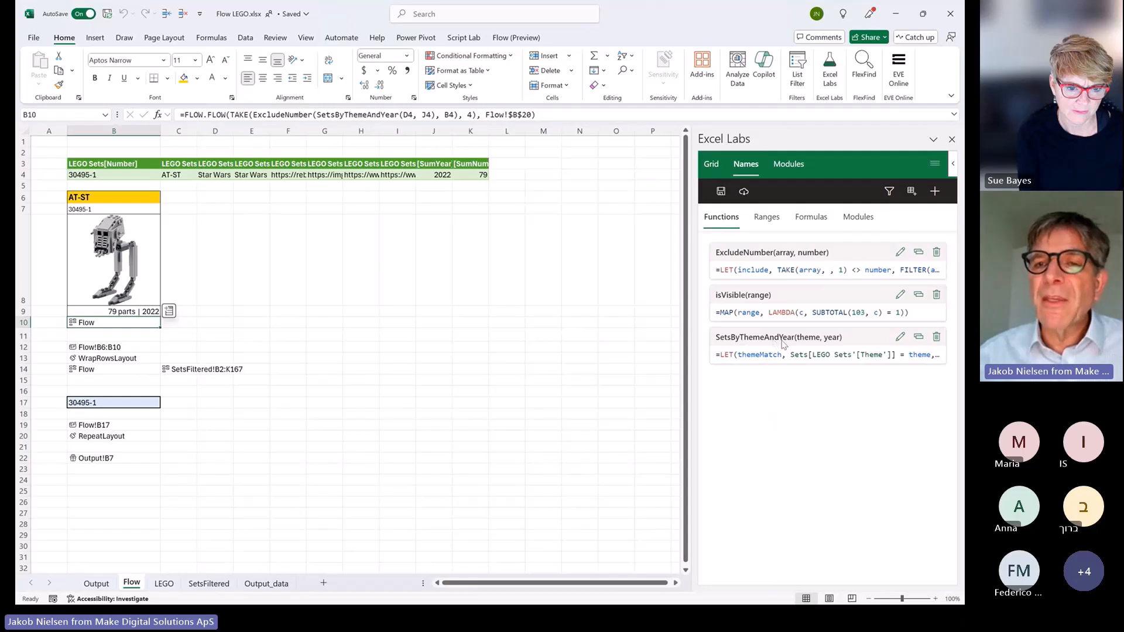
View the definitions of the SetsByThemeAndYear and ExcludeNumber functions and close them without changes
{"action": "left_click", "coordinate": [900, 338]}
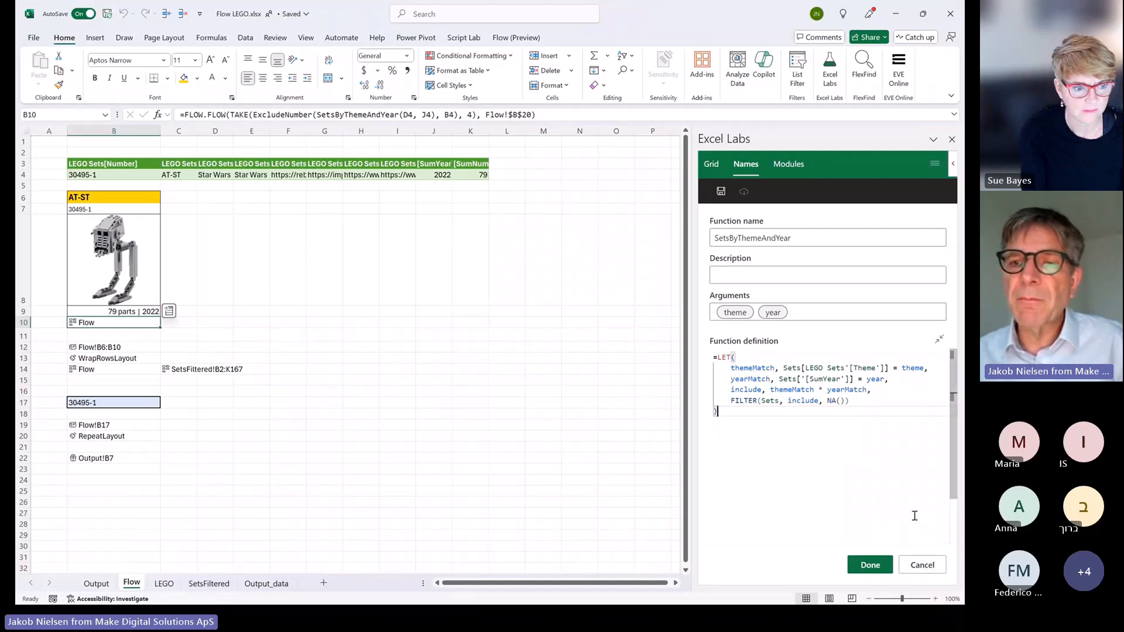
{"action": "left_click", "coordinate": [932, 571]}
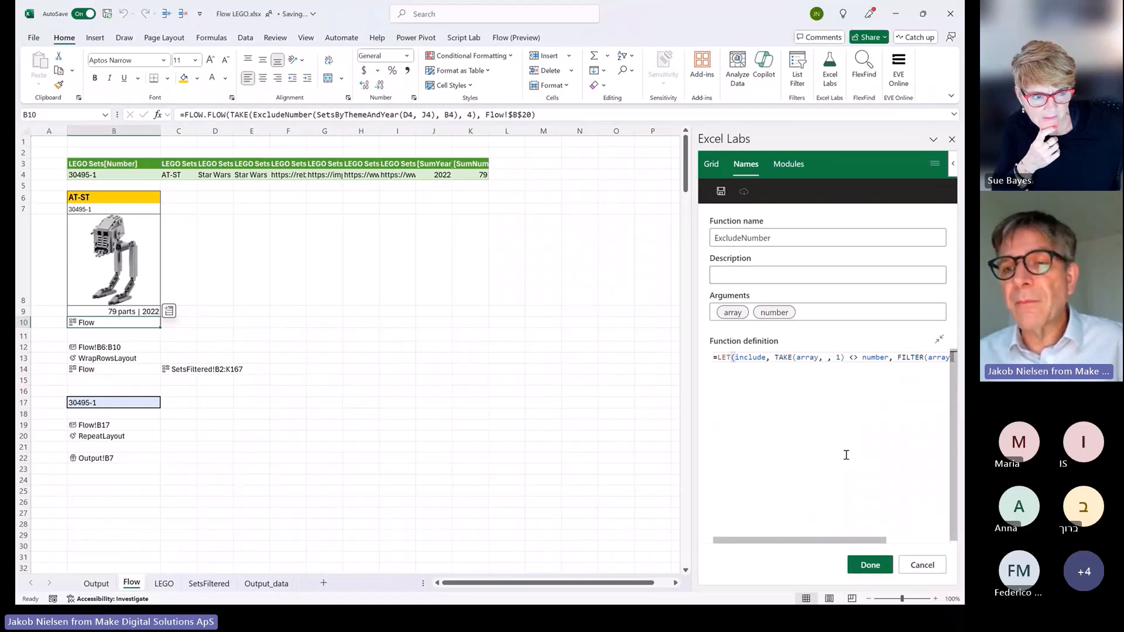
{"action": "left_click", "coordinate": [933, 569]}
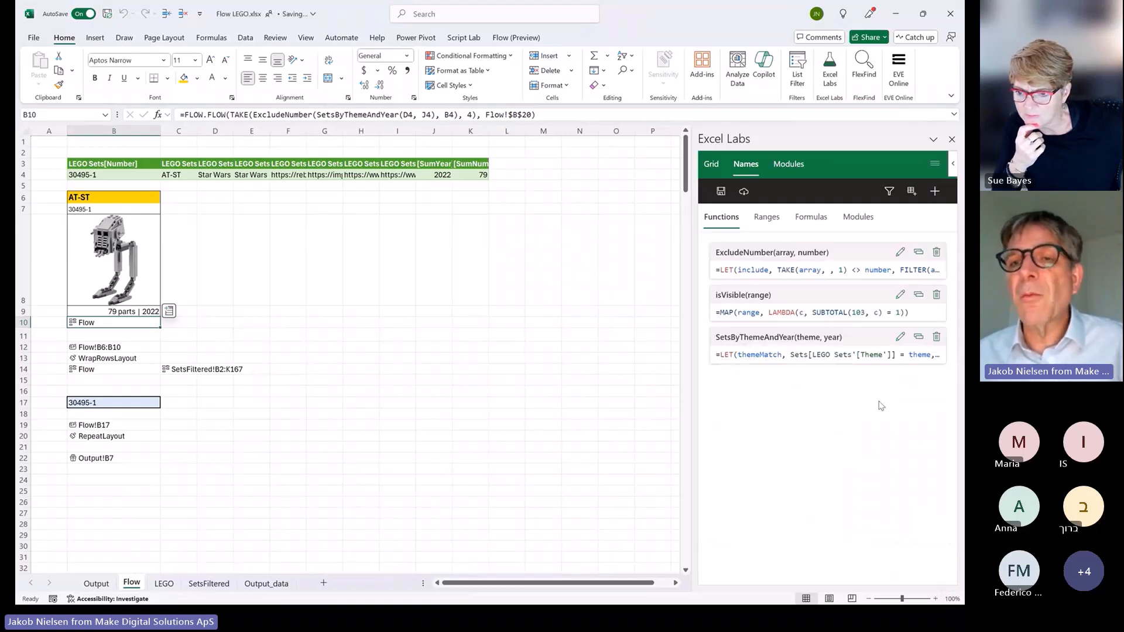
View the SetsByThemeAndYear definition again, and examine the B10 formula laid out over several lines in the Excel Labs grid editor
{"action": "left_click", "coordinate": [900, 339]}
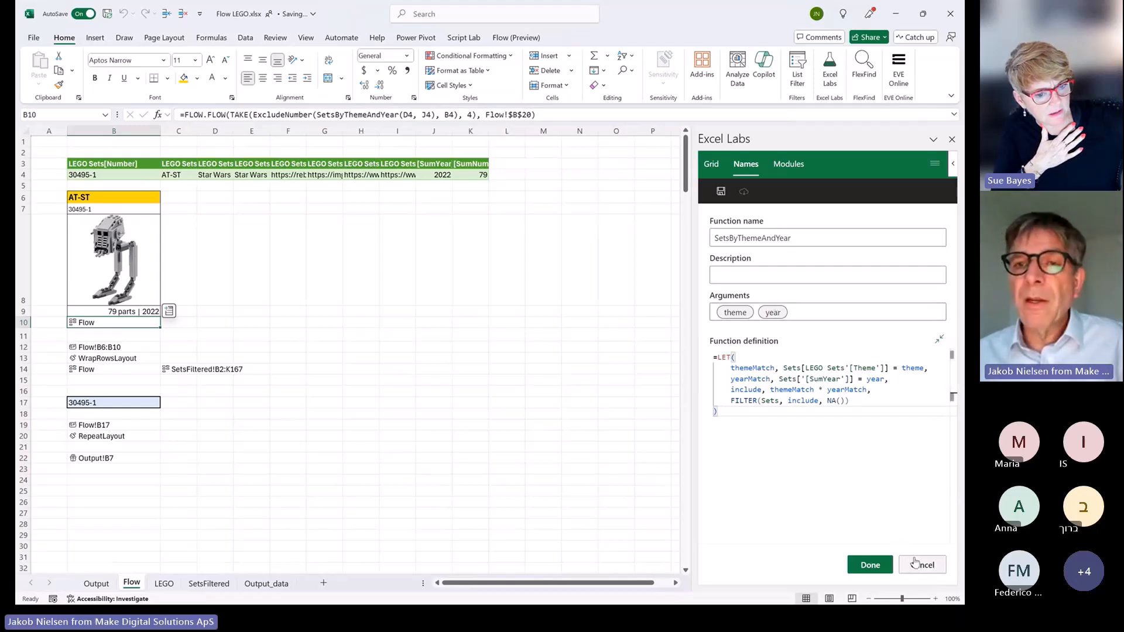
{"action": "left_click", "coordinate": [711, 164]}
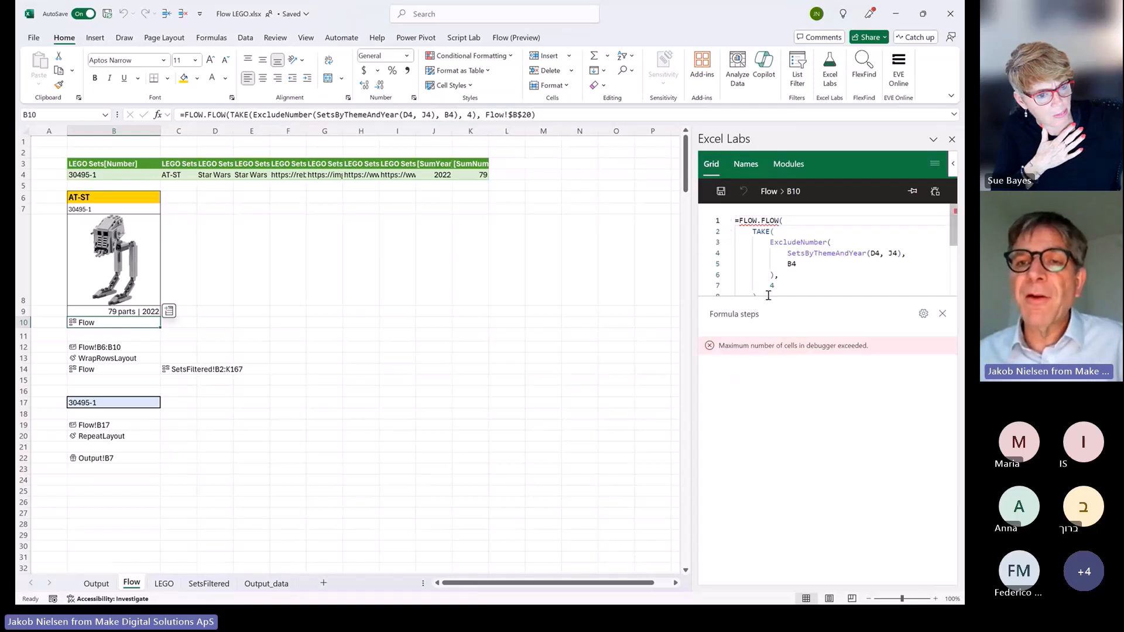
{"action": "left_click_drag", "start_coordinate": [768, 294], "coordinate": [769, 295]}
{"action": "scroll", "coordinate": [949, 247], "scroll_direction": "up", "scroll_amount": 2}
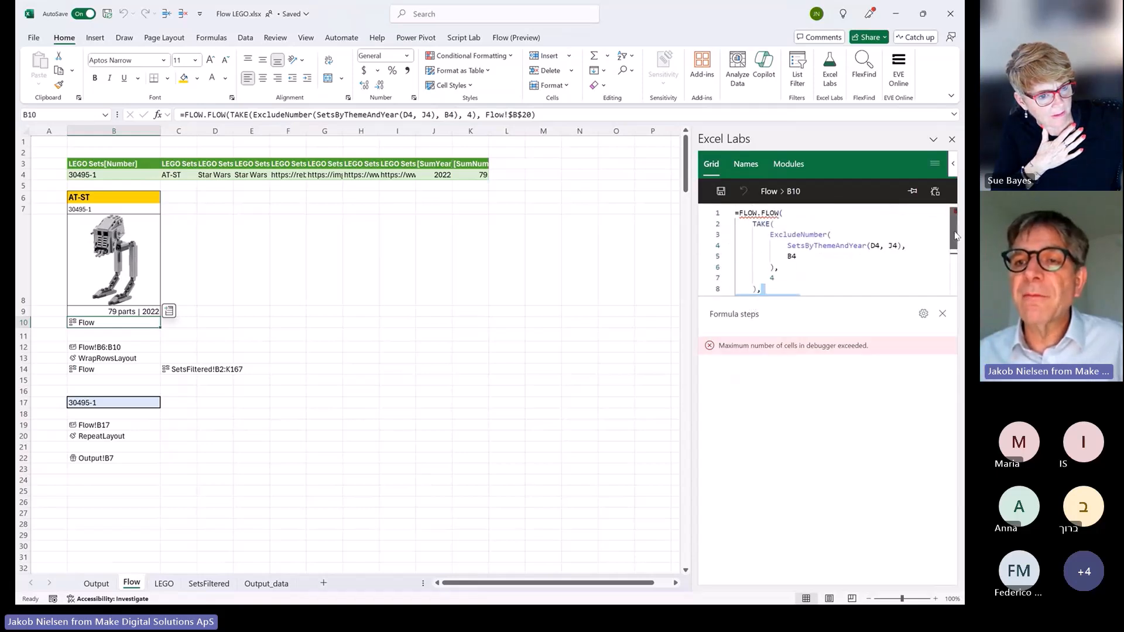
Close the formula steps view in Excel Labs and view the FLOW.TEMPLATE formula in cell B12
{"action": "left_click", "coordinate": [941, 313]}
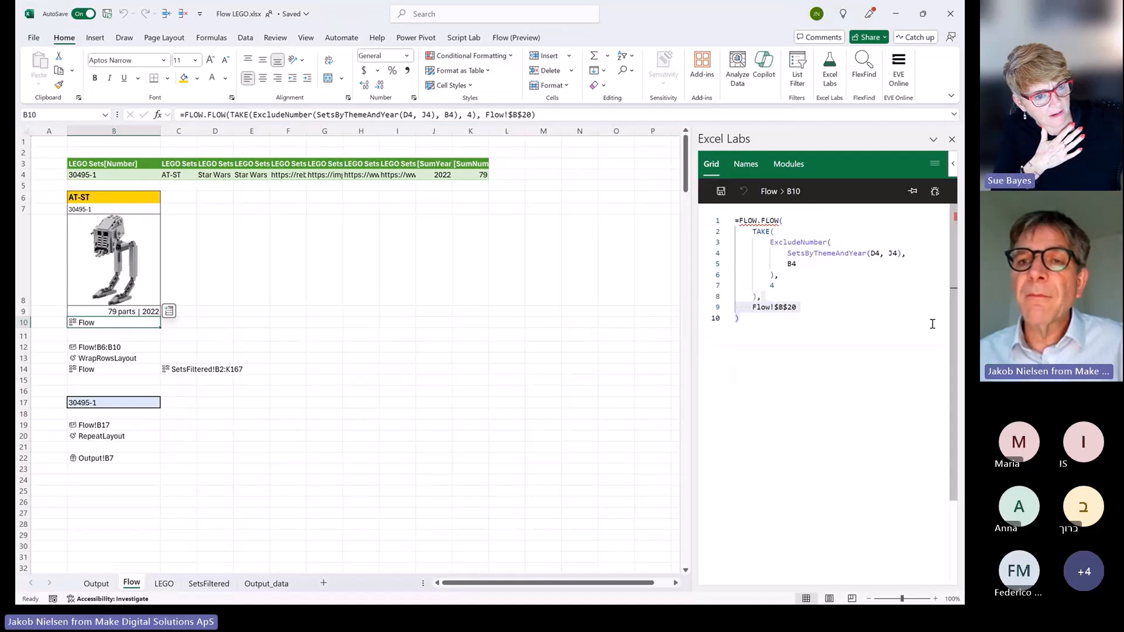
{"action": "left_click", "coordinate": [104, 348]}
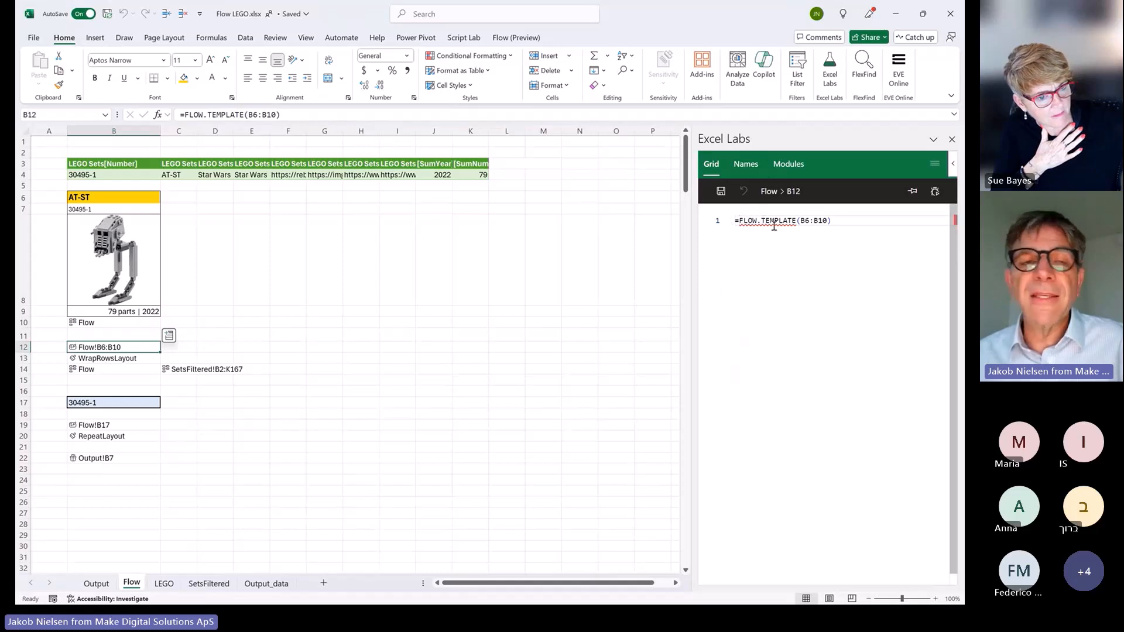
Set the wrap count in cell B13's FLOW.WRAPROWS formula to 4 in Excel Labs and save the formula to the sheet
{"action": "left_click", "coordinate": [124, 358]}
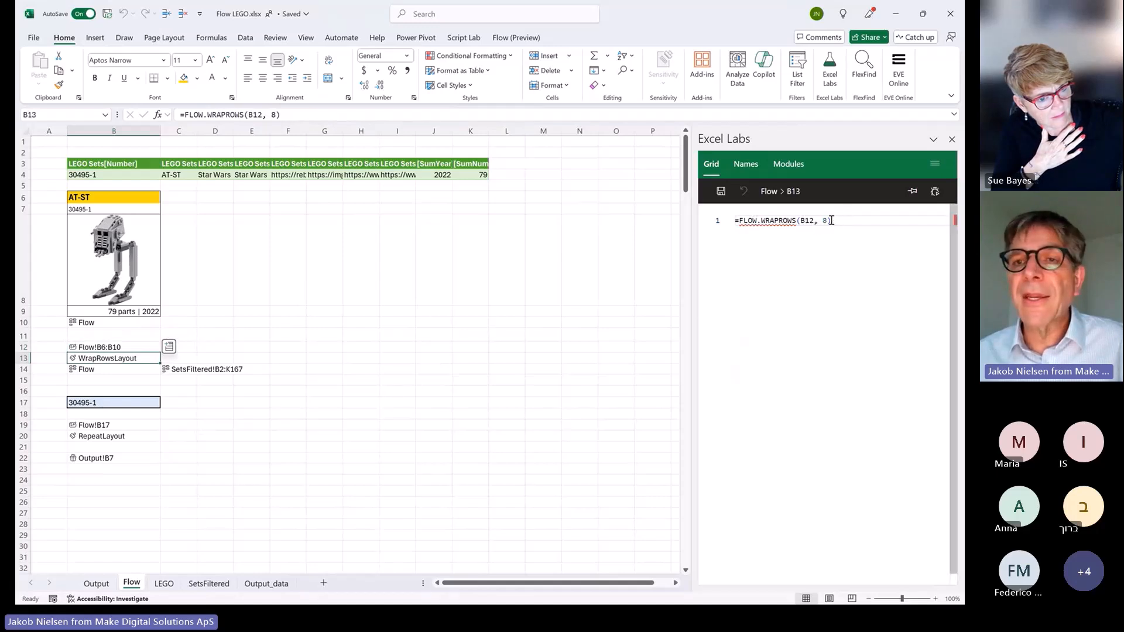
{"action": "left_click", "coordinate": [826, 221]}
{"action": "key", "text": "BackSpace"}
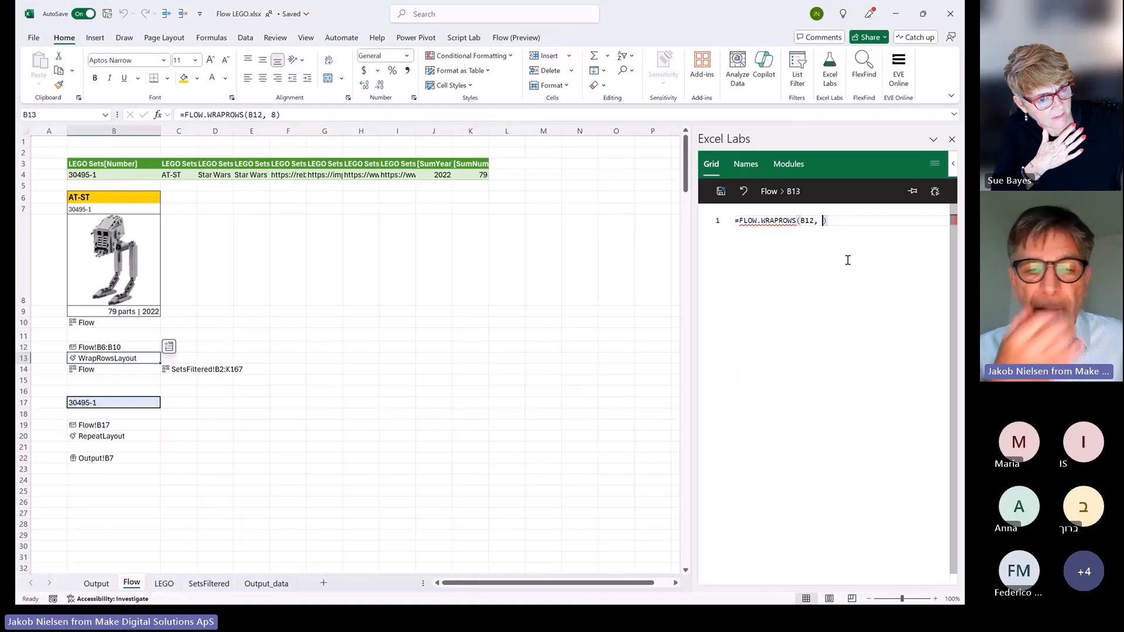
{"action": "type", "text": "4"}
{"action": "left_click", "coordinate": [721, 192]}
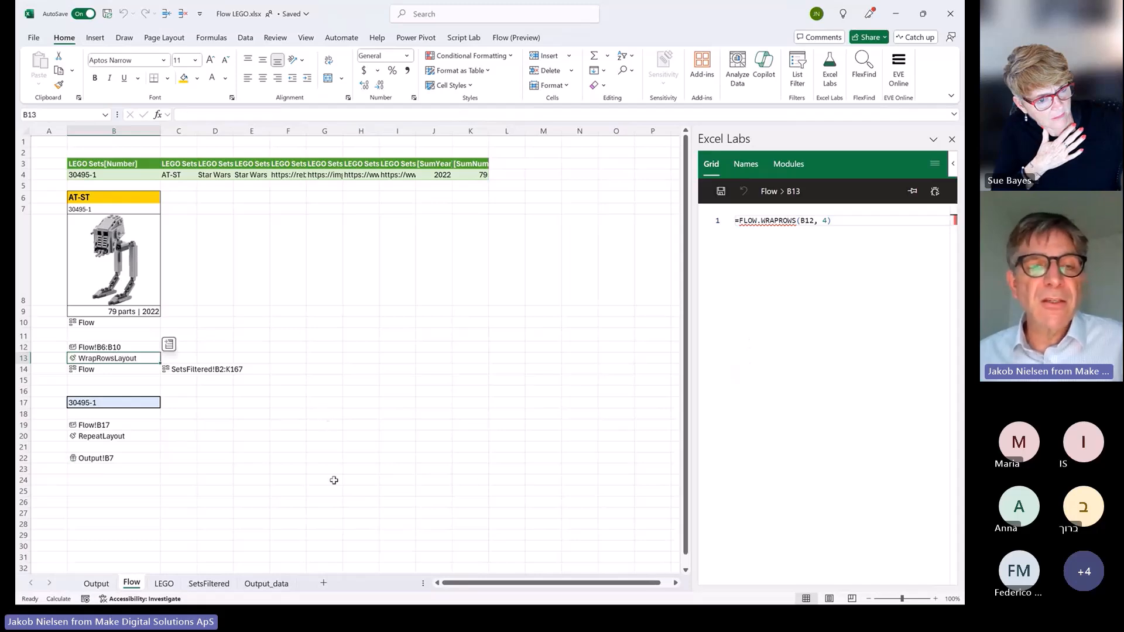
Show the generated catalog on the Output sheet and close Excel Labs
{"action": "left_click", "coordinate": [97, 583]}
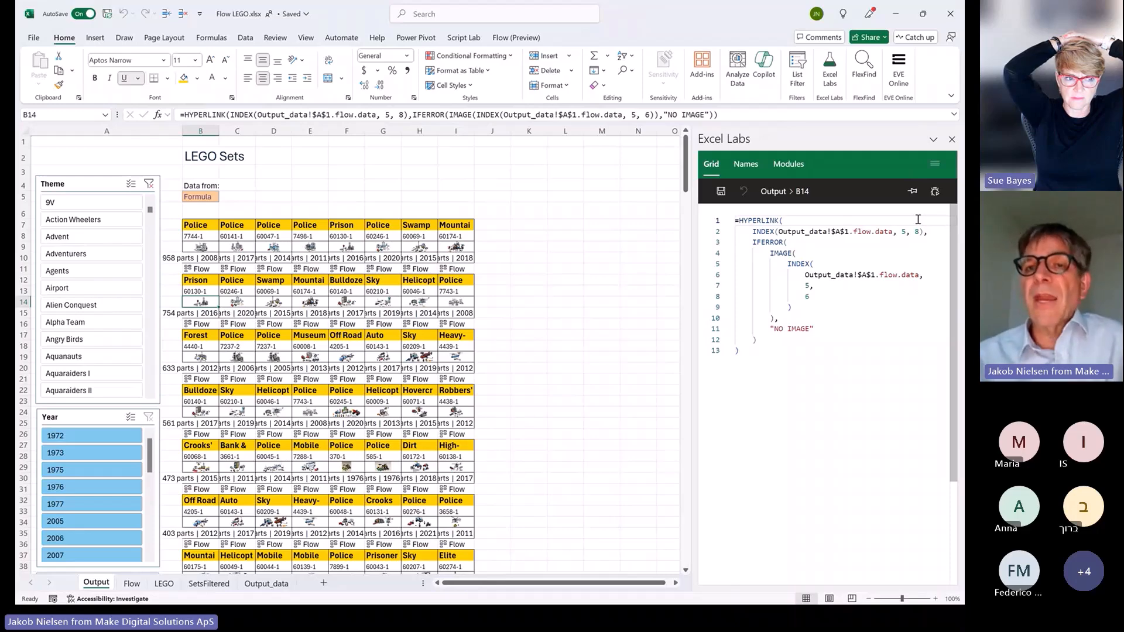
{"action": "left_click", "coordinate": [952, 140]}
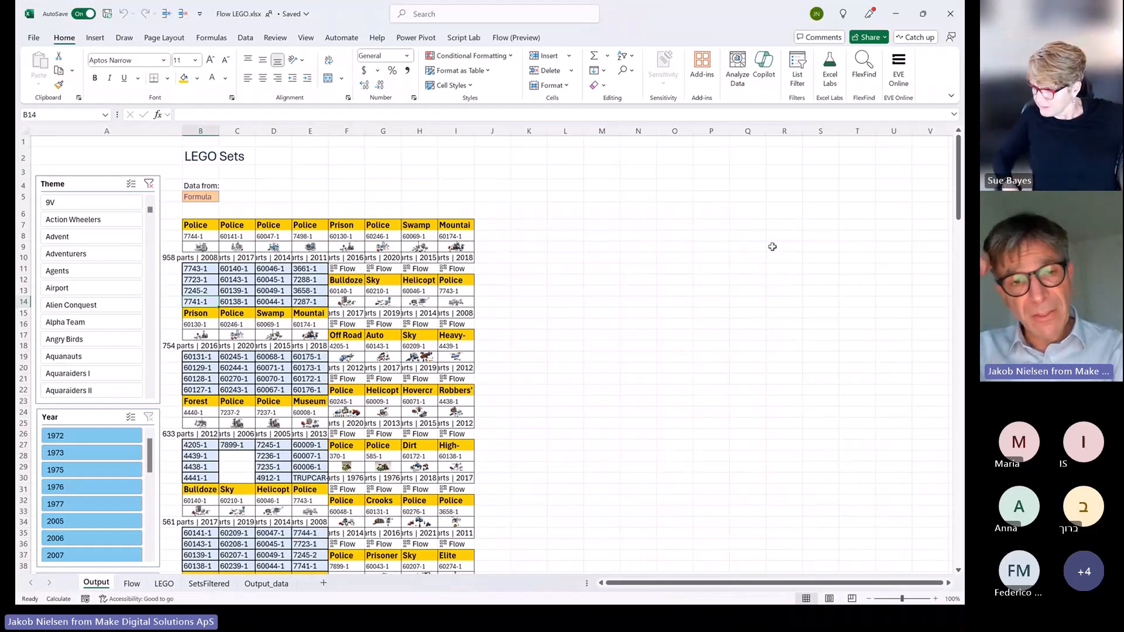
Open the recent workbook Stock Market Heat Map.xlsx and bring its window to the front
{"action": "key", "text": "alt+Tab"}
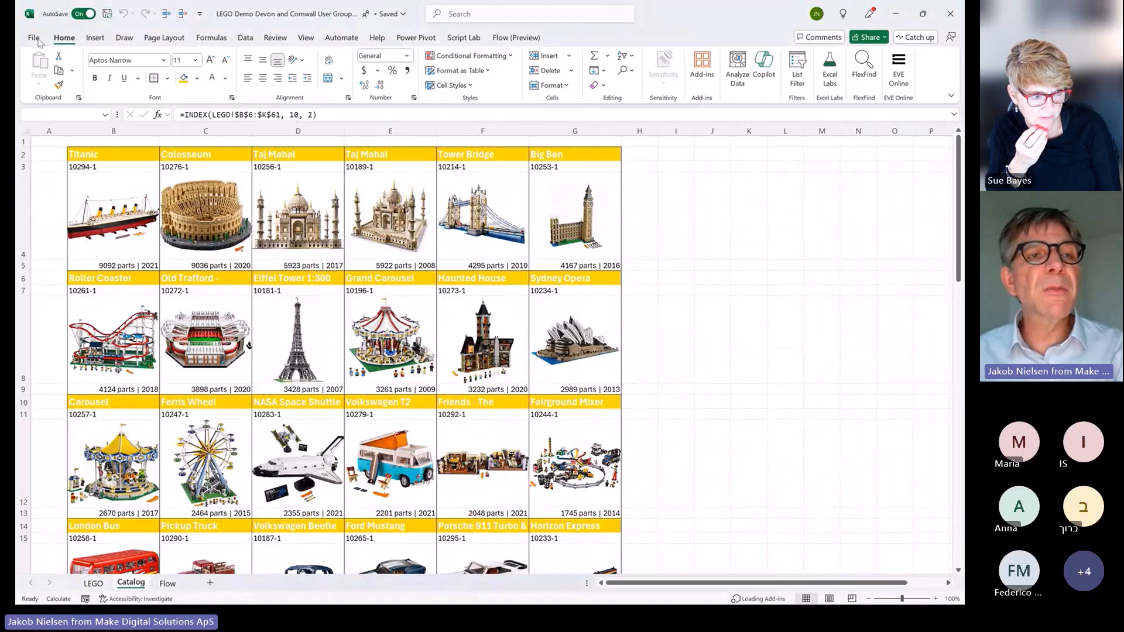
{"action": "key", "text": "alt+Tab"}
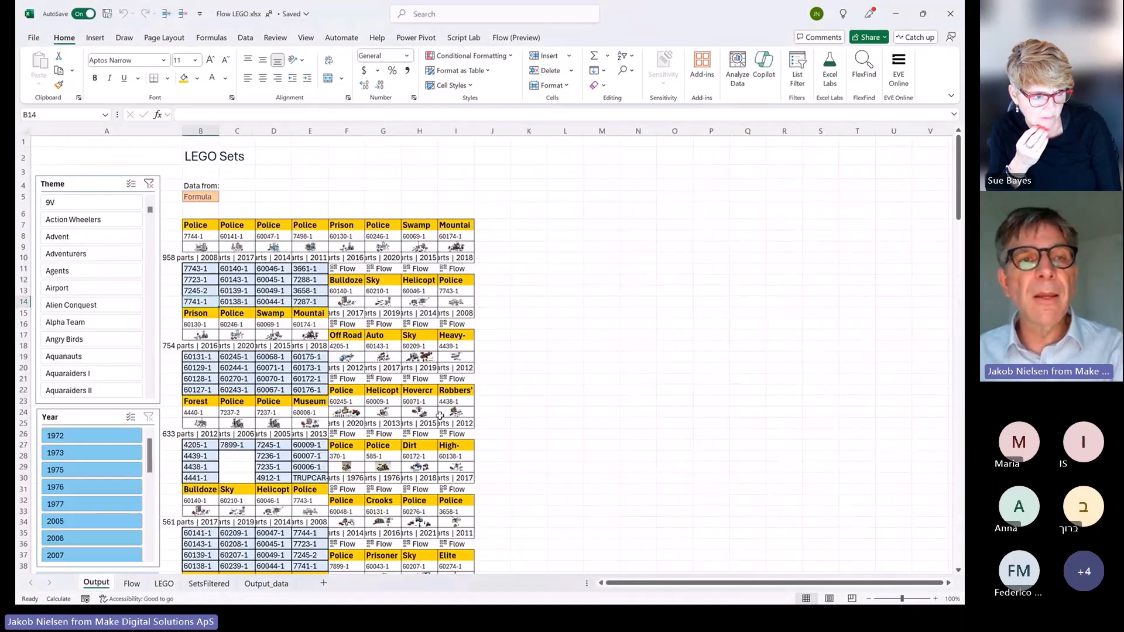
{"action": "left_click", "coordinate": [33, 38]}
{"action": "key", "text": "Escape"}
{"action": "left_click", "coordinate": [32, 42]}
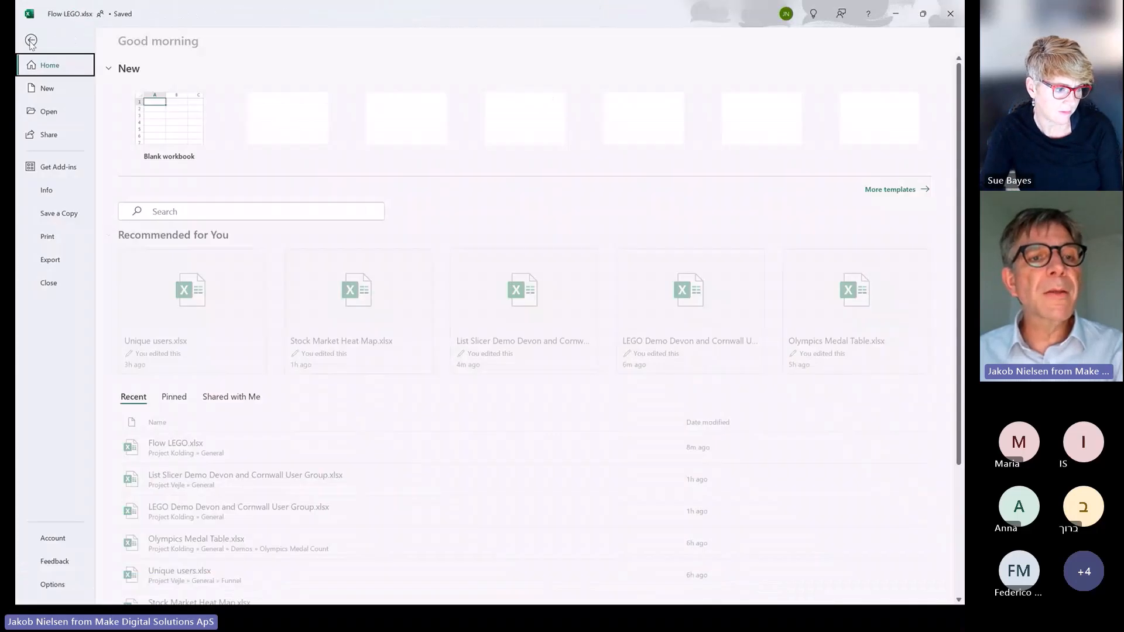
{"action": "scroll", "coordinate": [227, 534], "scroll_direction": "down", "scroll_amount": 1}
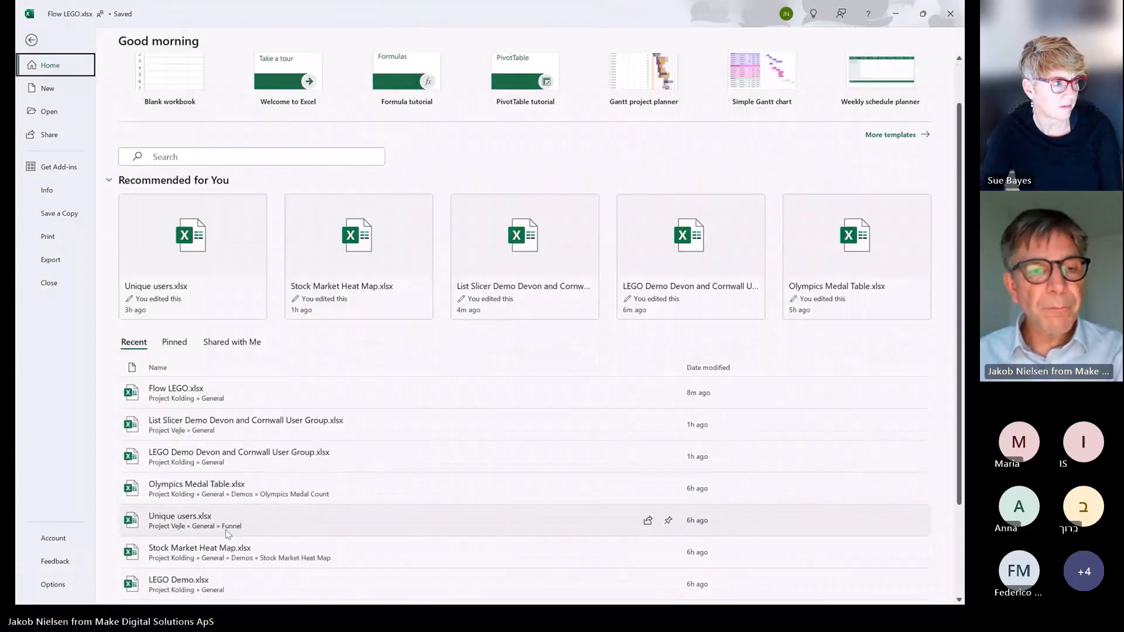
{"action": "left_click", "coordinate": [241, 558]}
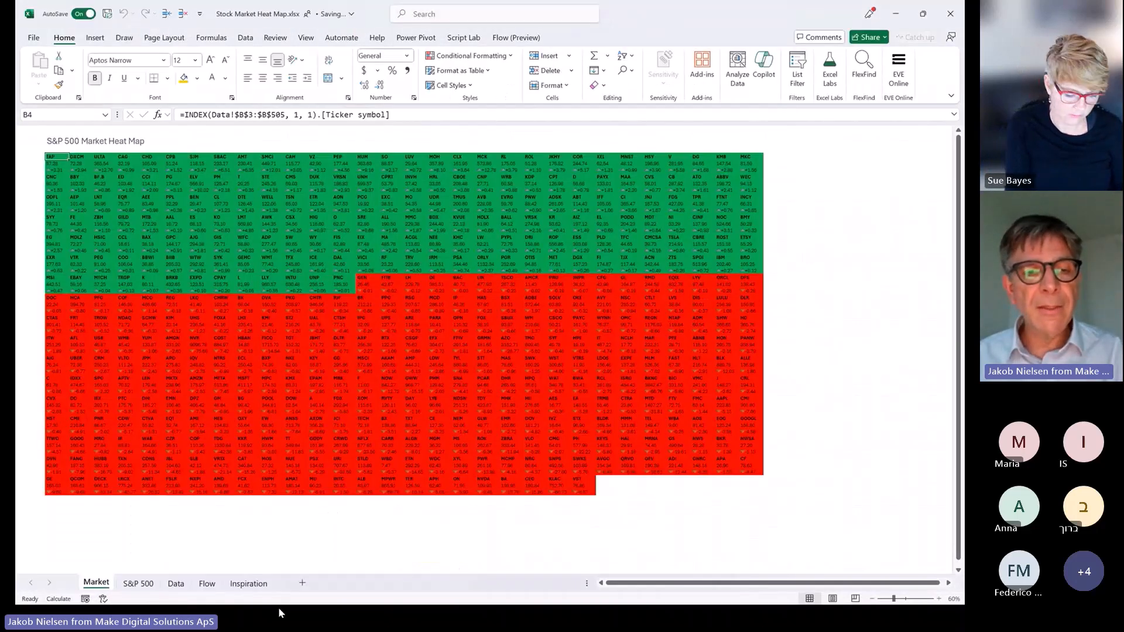
{"action": "left_click", "coordinate": [279, 612]}
{"action": "key", "text": "alt+Tab"}
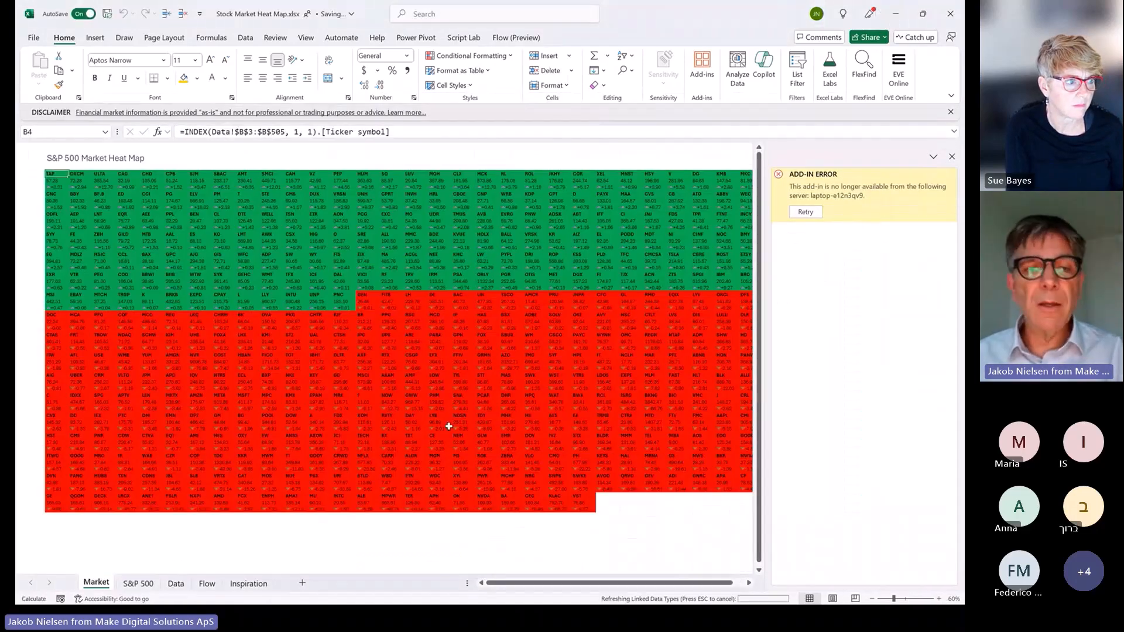
View the heat map picture on the Inspiration sheet, and examine the stock list and the formula in cell B3 on the Data sheet
{"action": "left_click", "coordinate": [248, 583]}
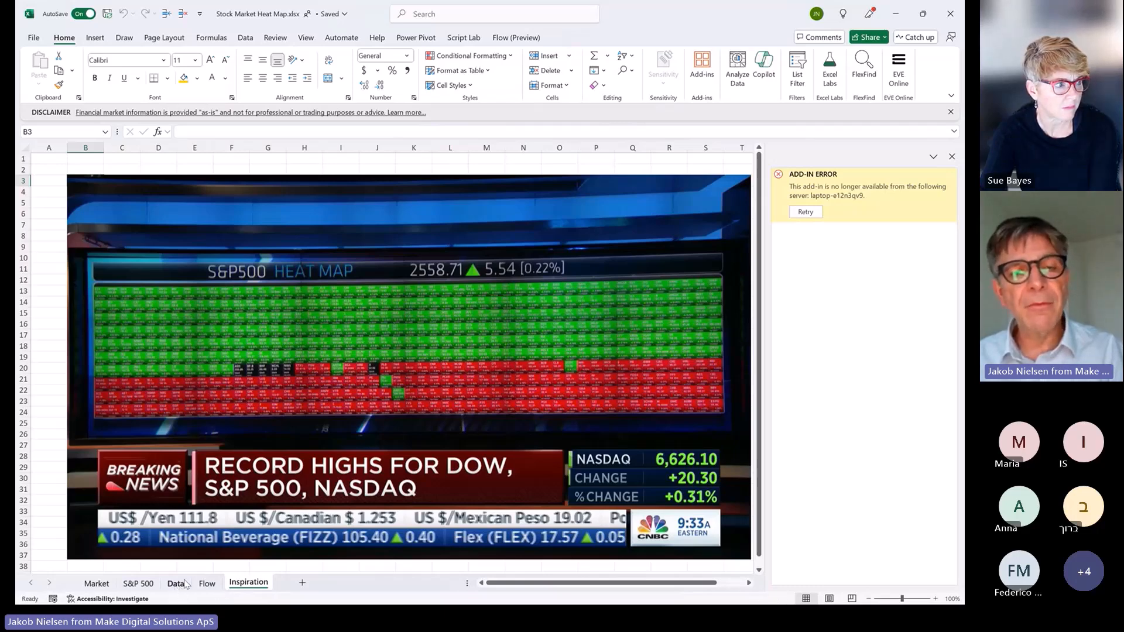
{"action": "left_click", "coordinate": [175, 583]}
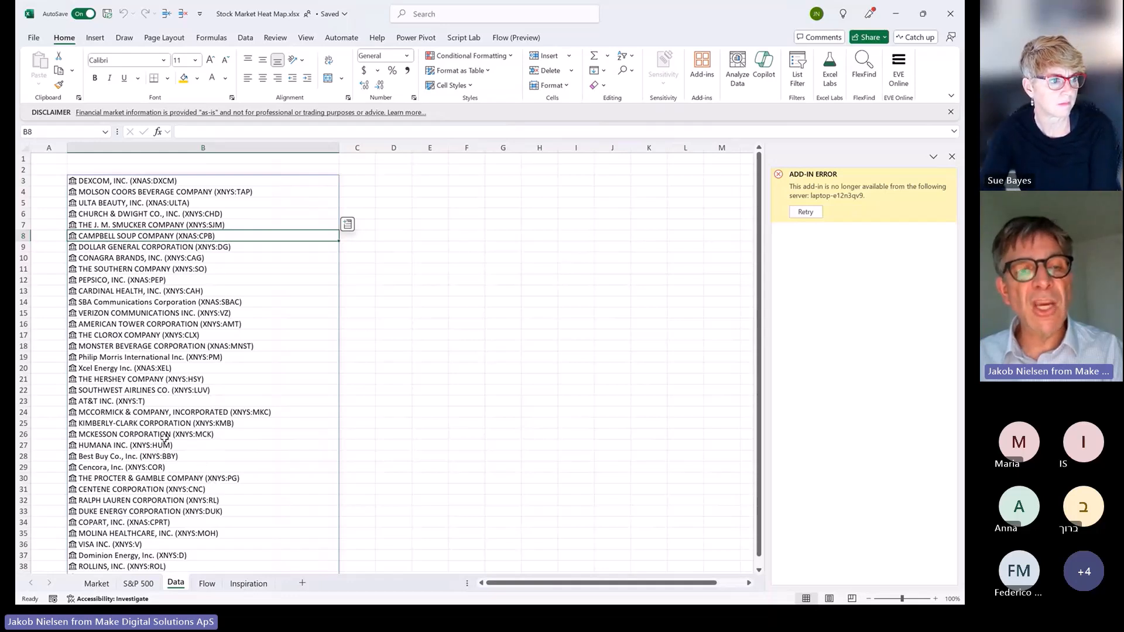
{"action": "left_click", "coordinate": [121, 179]}
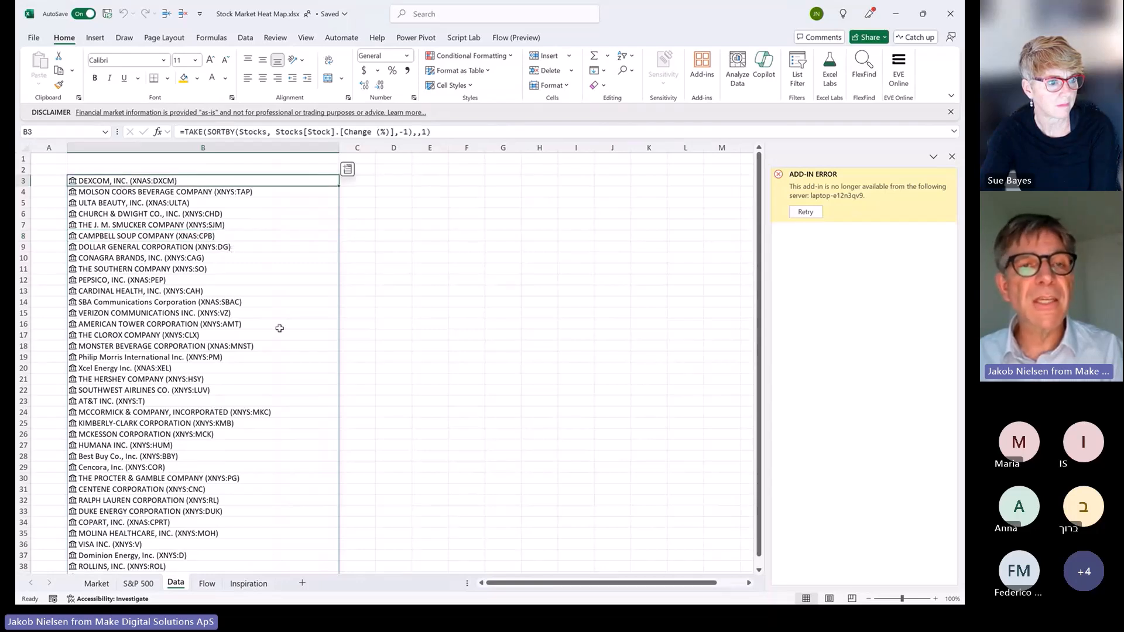
{"action": "left_click_drag", "start_coordinate": [757, 193], "coordinate": [757, 299]}
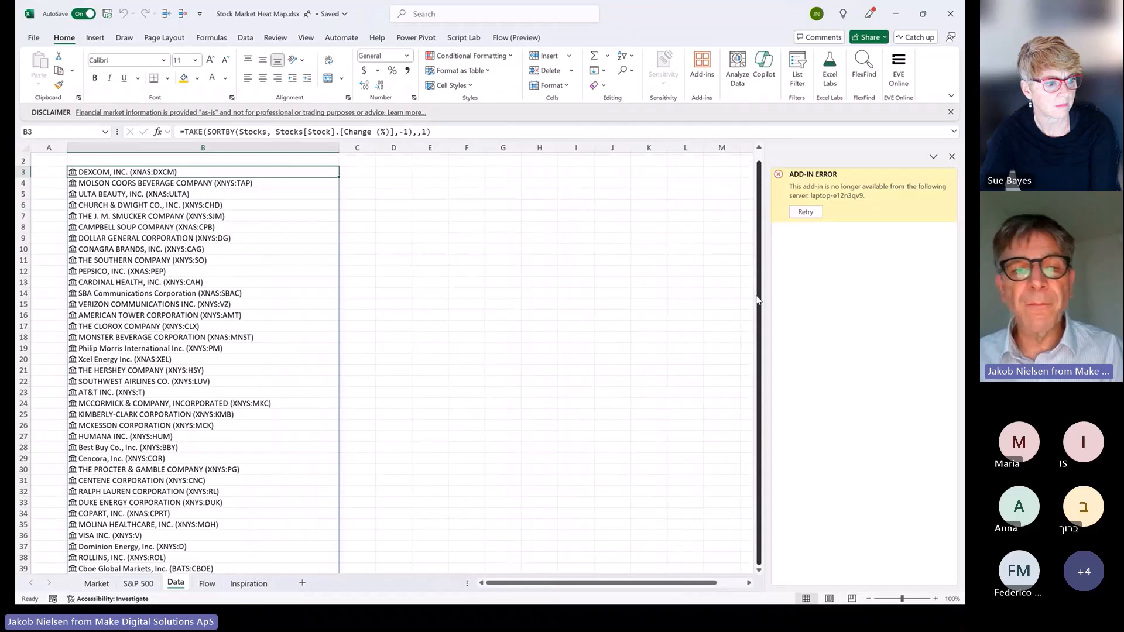
{"action": "scroll", "coordinate": [336, 374], "scroll_direction": "up", "scroll_amount": 1}
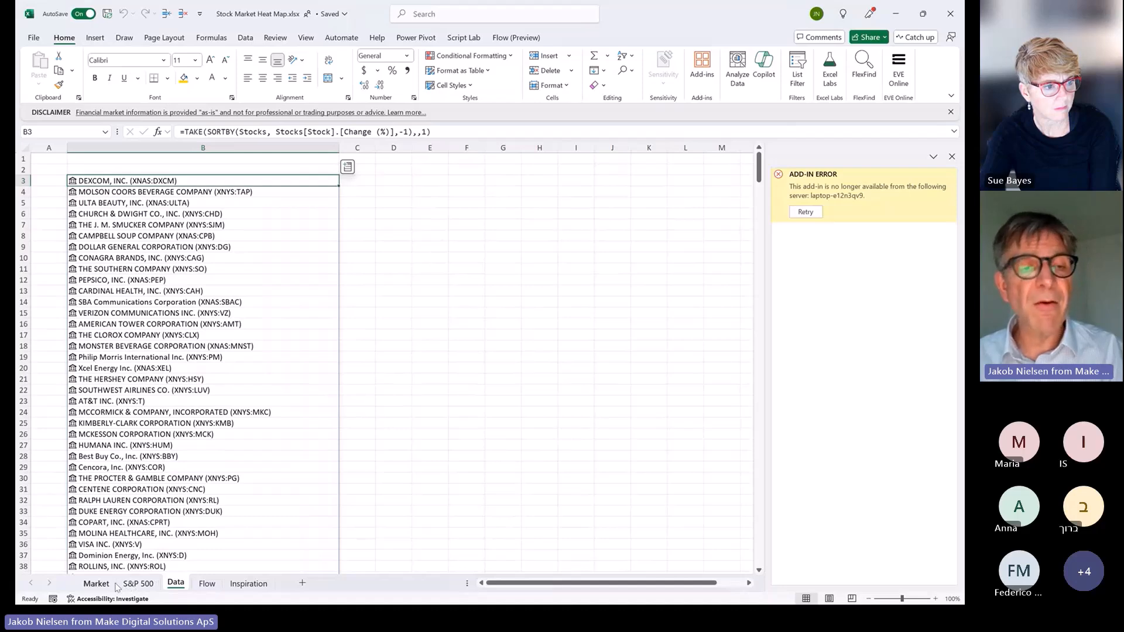
View the steps on the Flow sheet, then return to the Market heat map and close the add-in error pane
{"action": "left_click", "coordinate": [211, 585]}
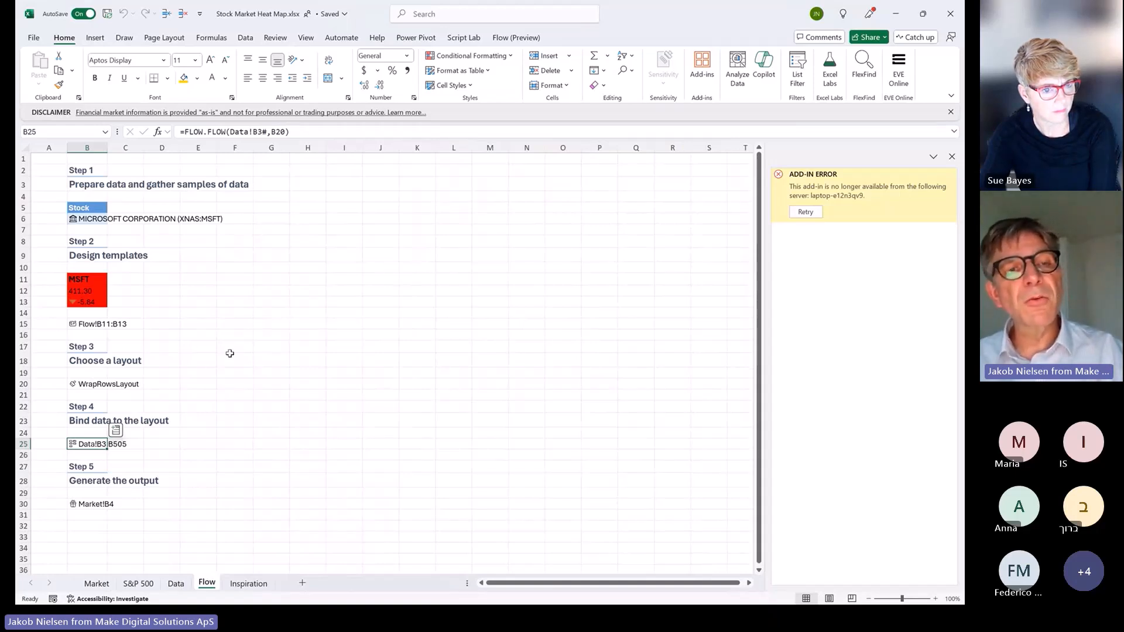
{"action": "left_click", "coordinate": [100, 584]}
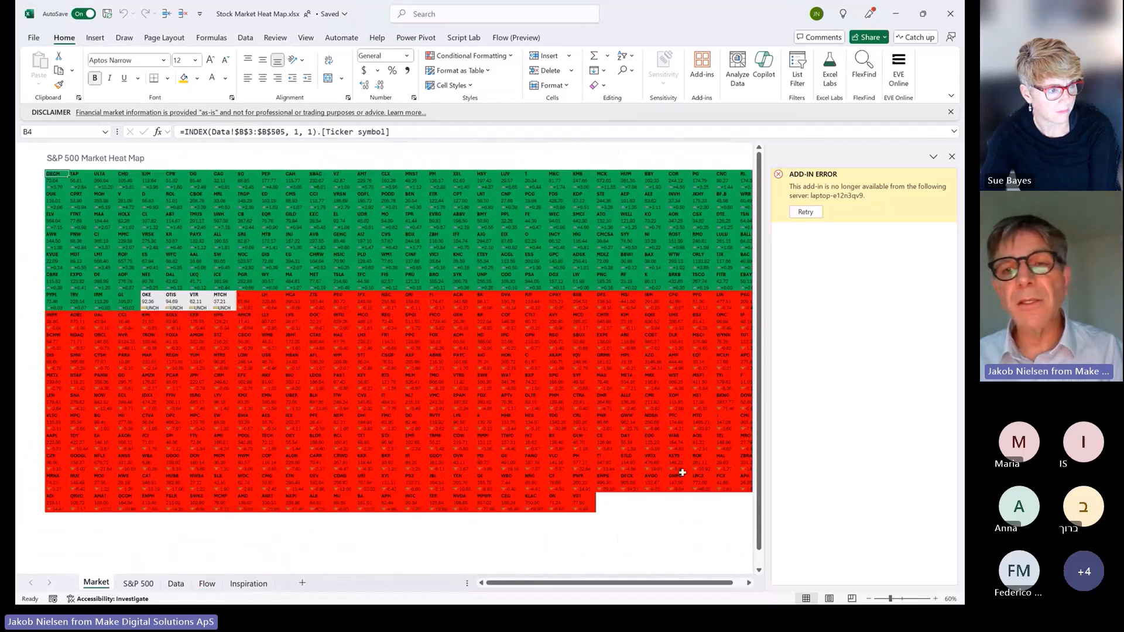
{"action": "left_click", "coordinate": [952, 157]}
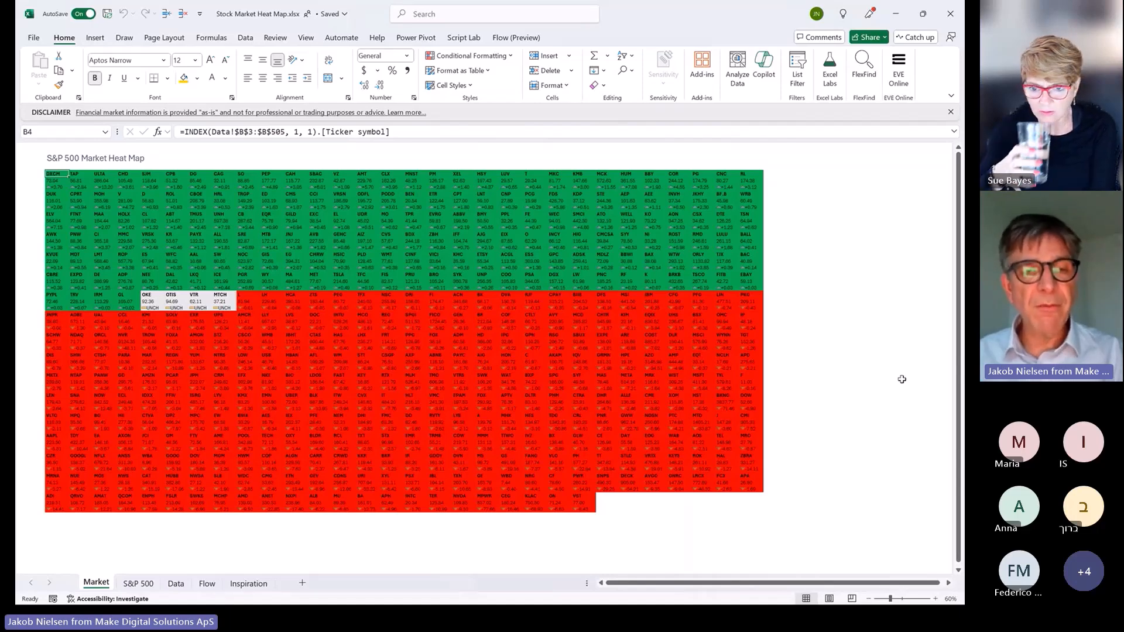
Switch to the PowerPoint slide show and advance to the Invitation to Collaborate slide
{"action": "key", "text": "alt+Tab"}
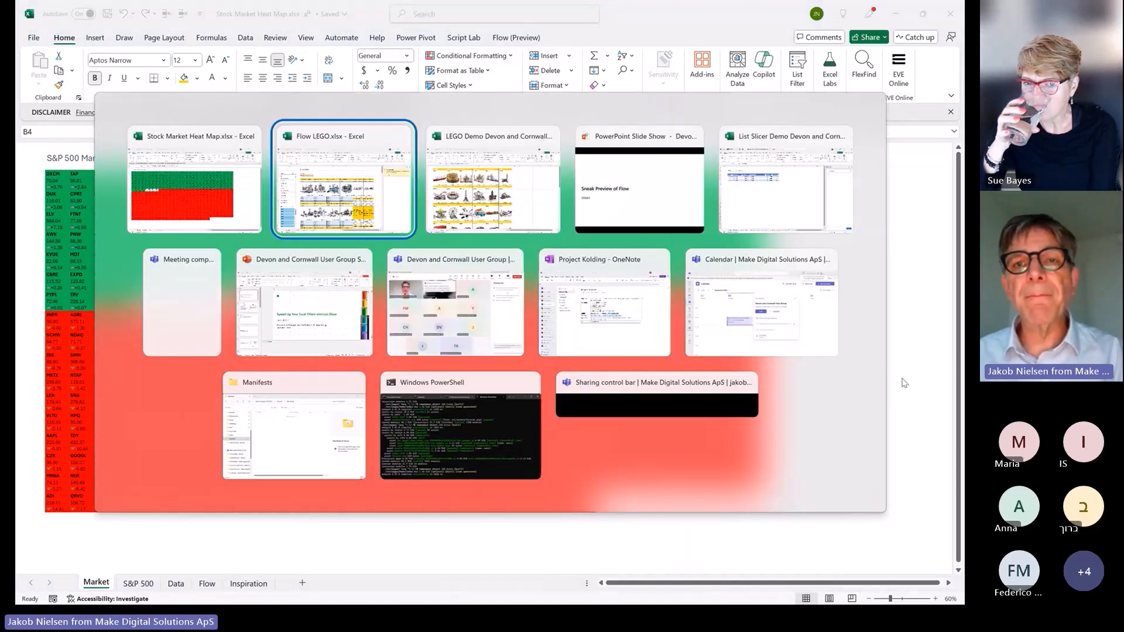
{"action": "key", "text": "Tab"}
{"action": "key", "text": "Tab"}
{"action": "key", "text": "Right"}
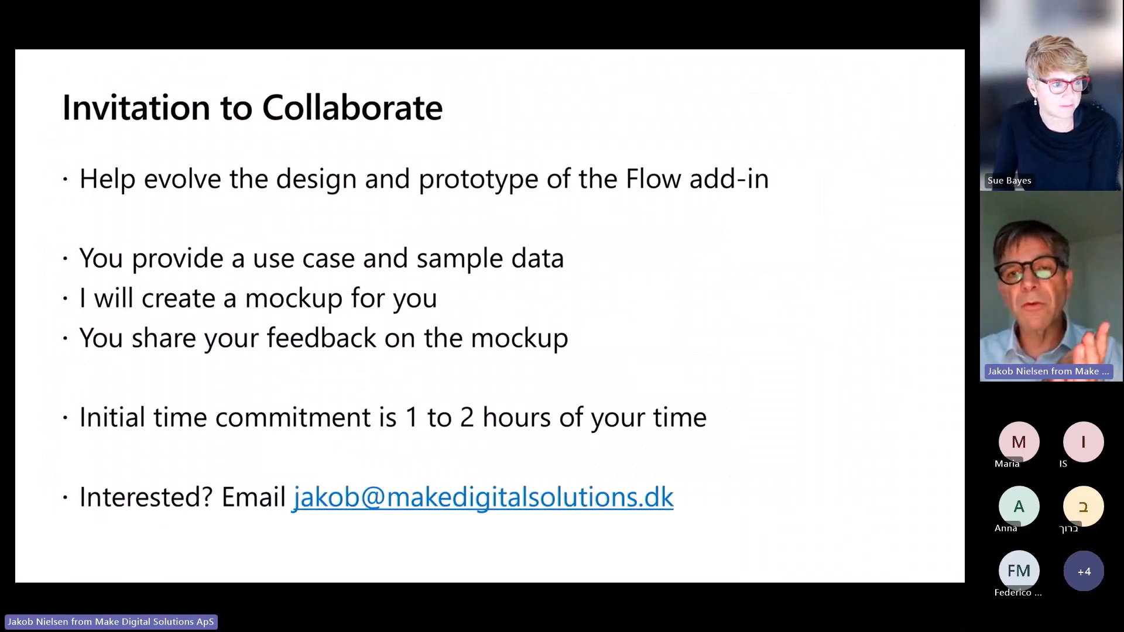